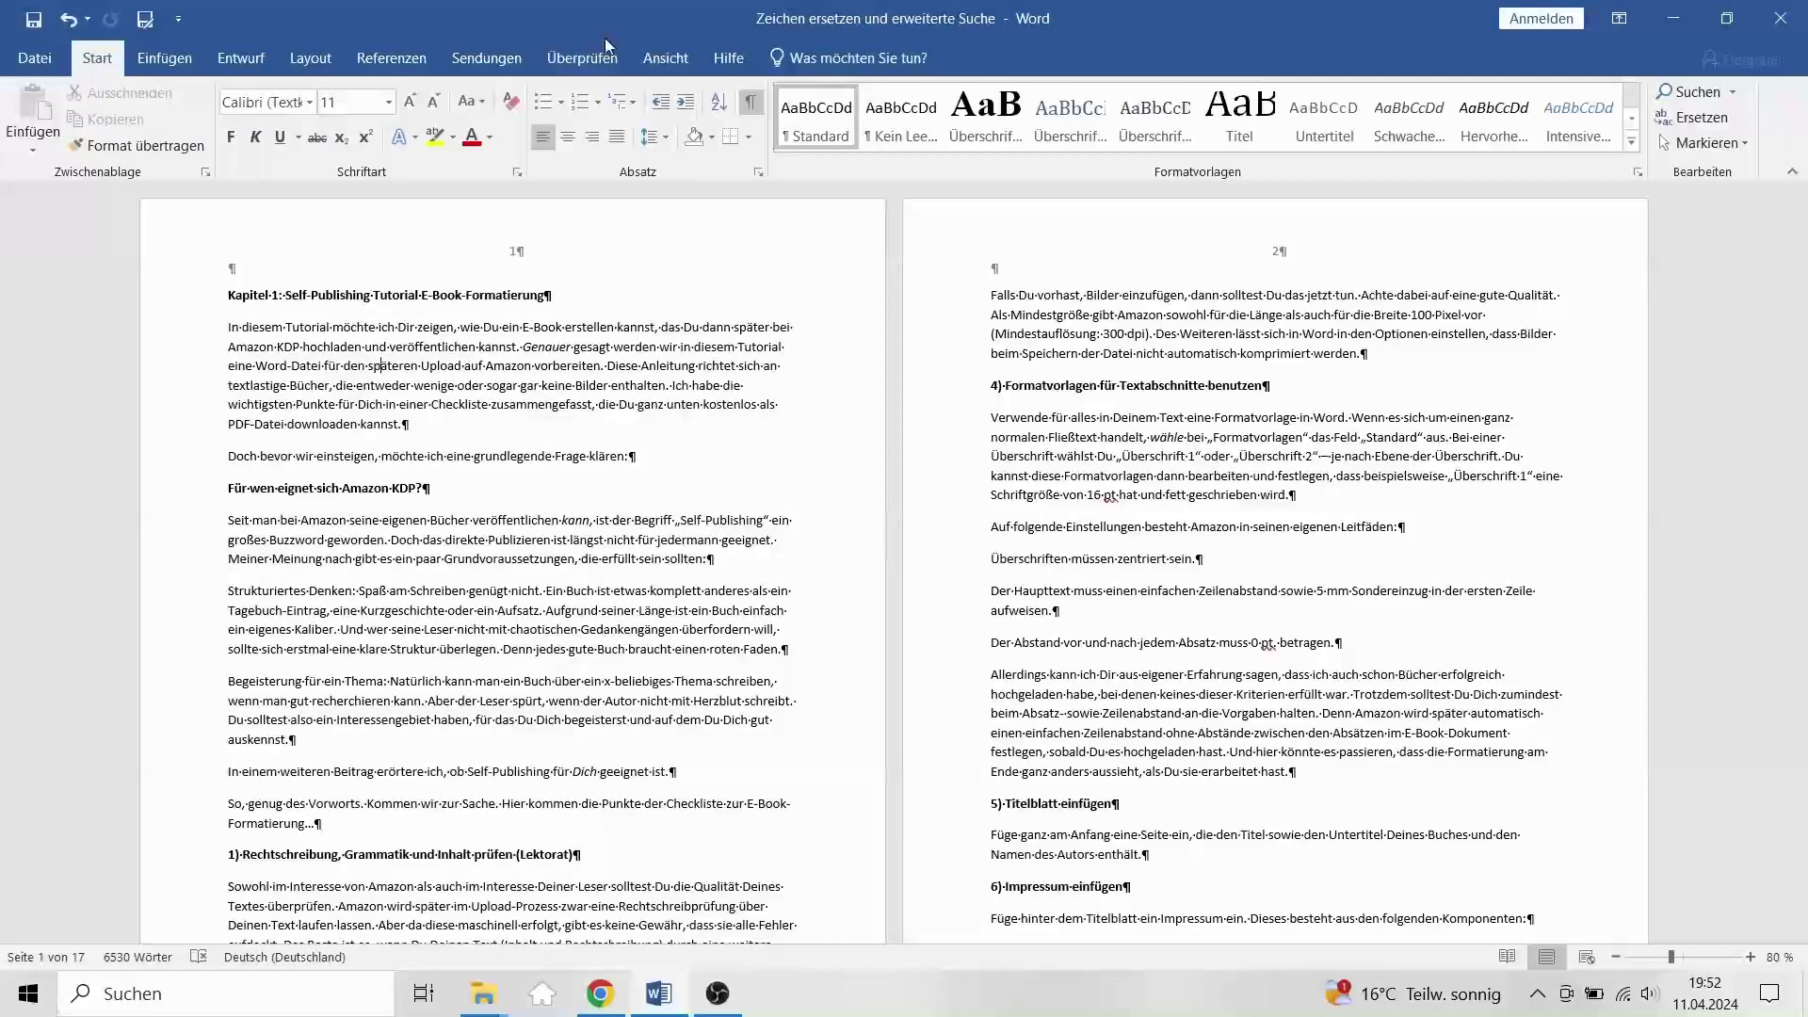
Step: Show the Navigationsbereich with the chapter heading list beside the document, then return to Start
left_click(662, 61)
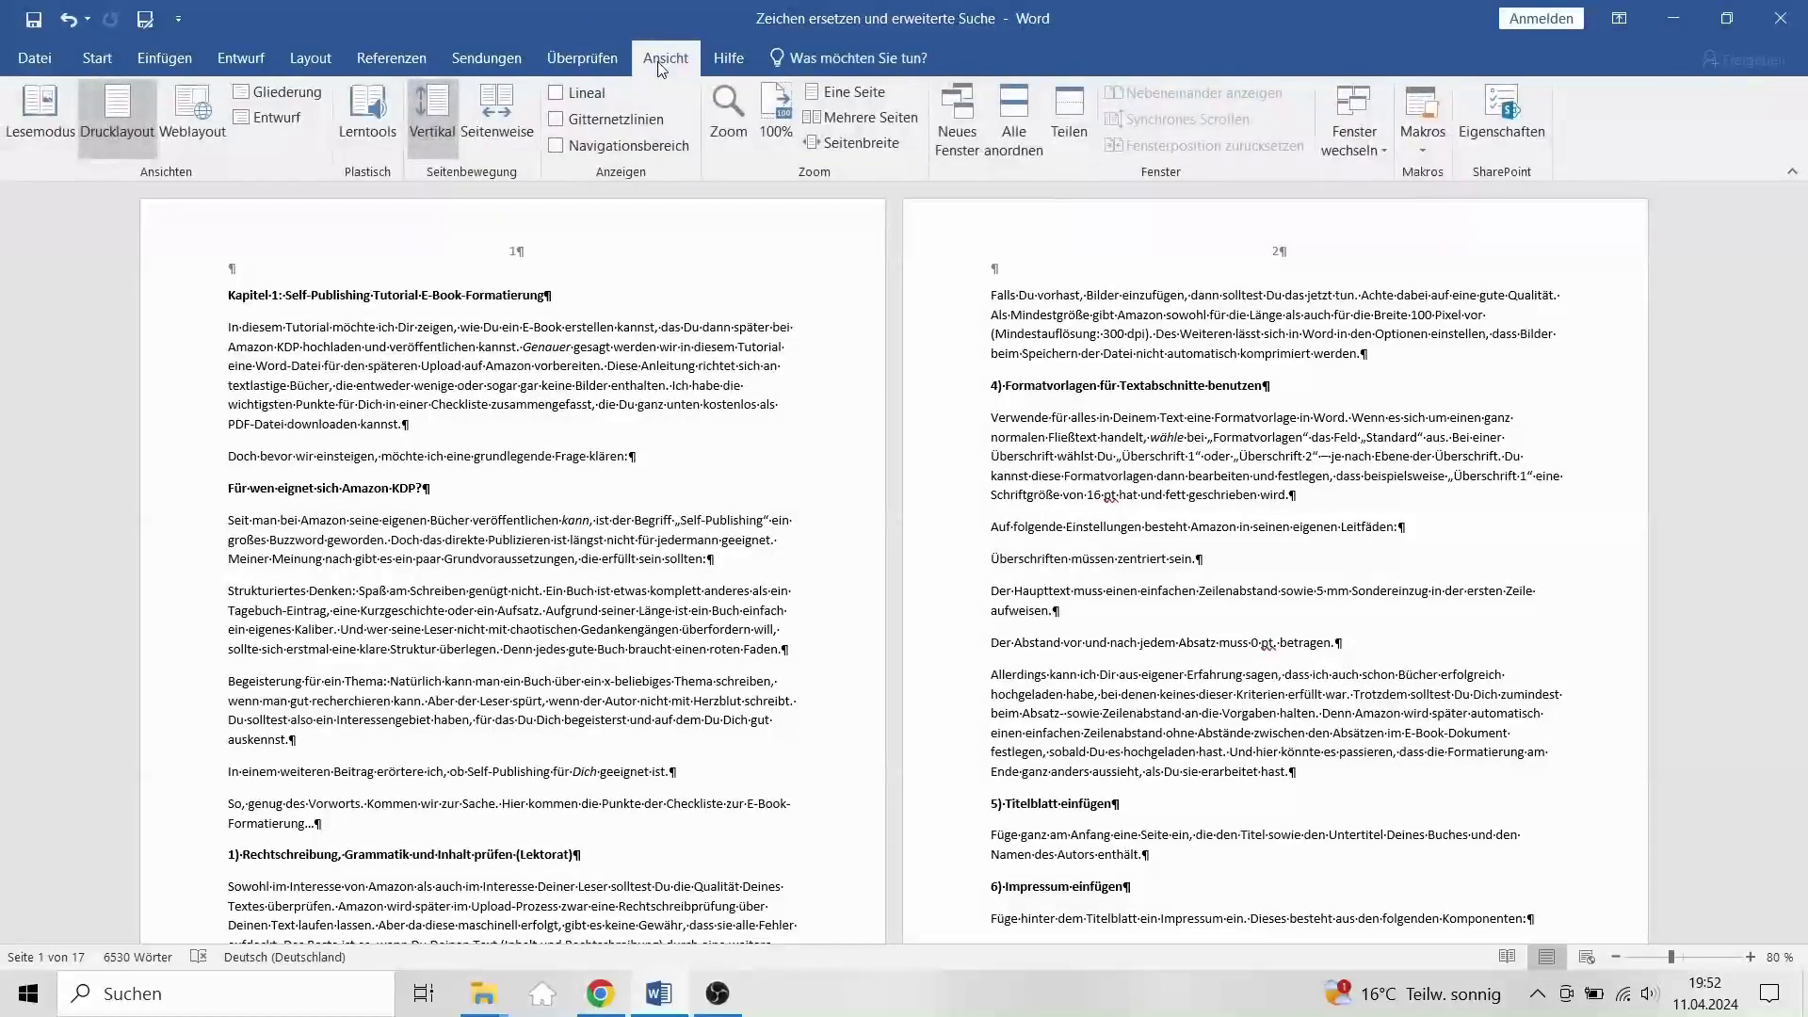
left_click(557, 146)
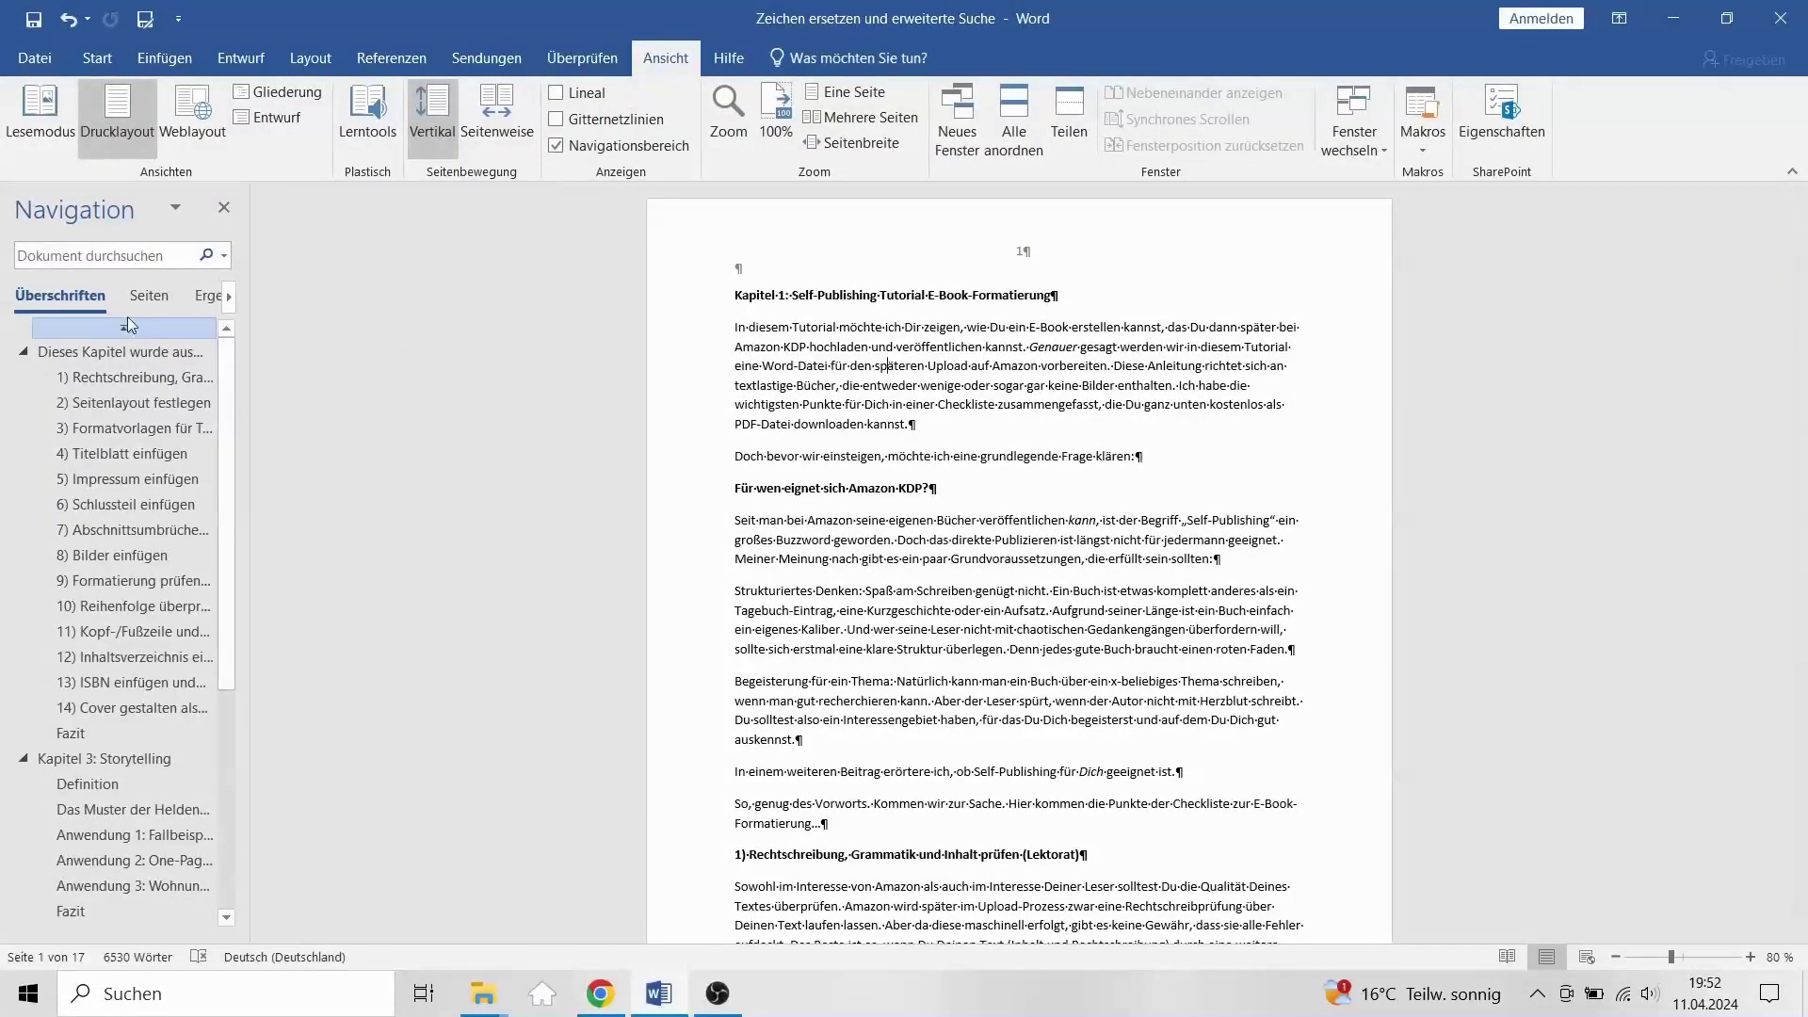
left_click(94, 255)
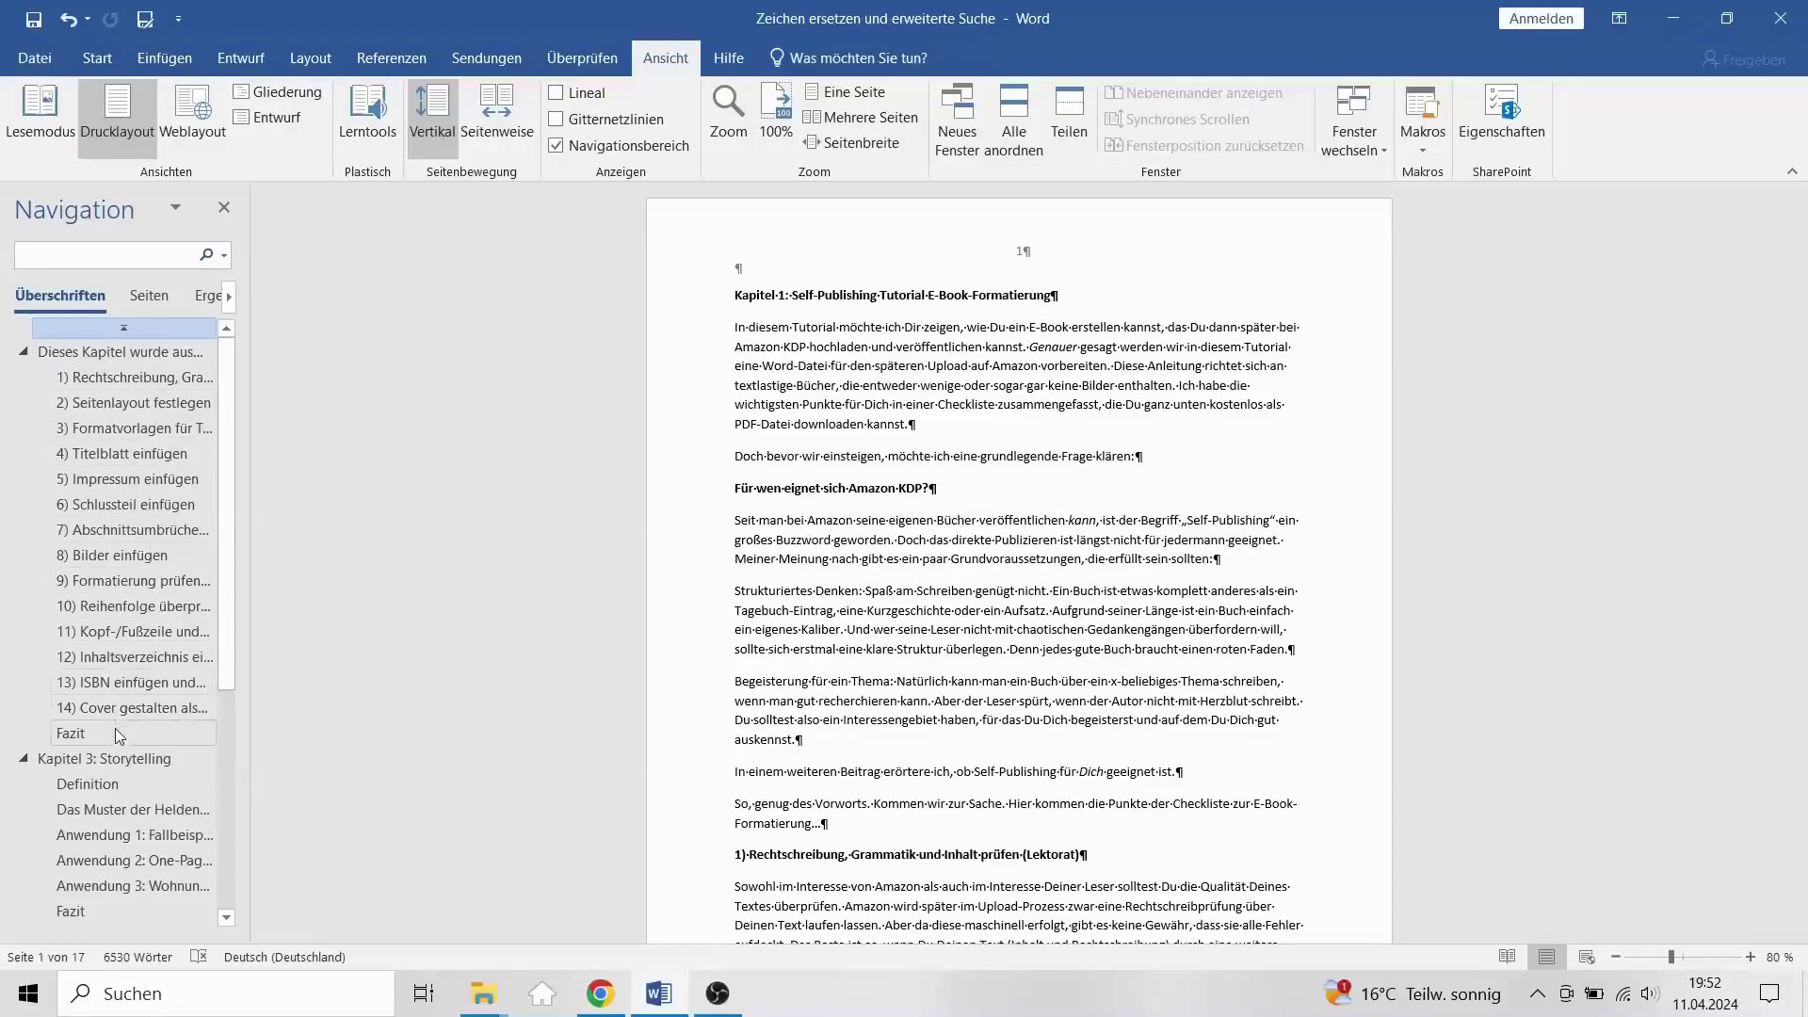
left_click(95, 60)
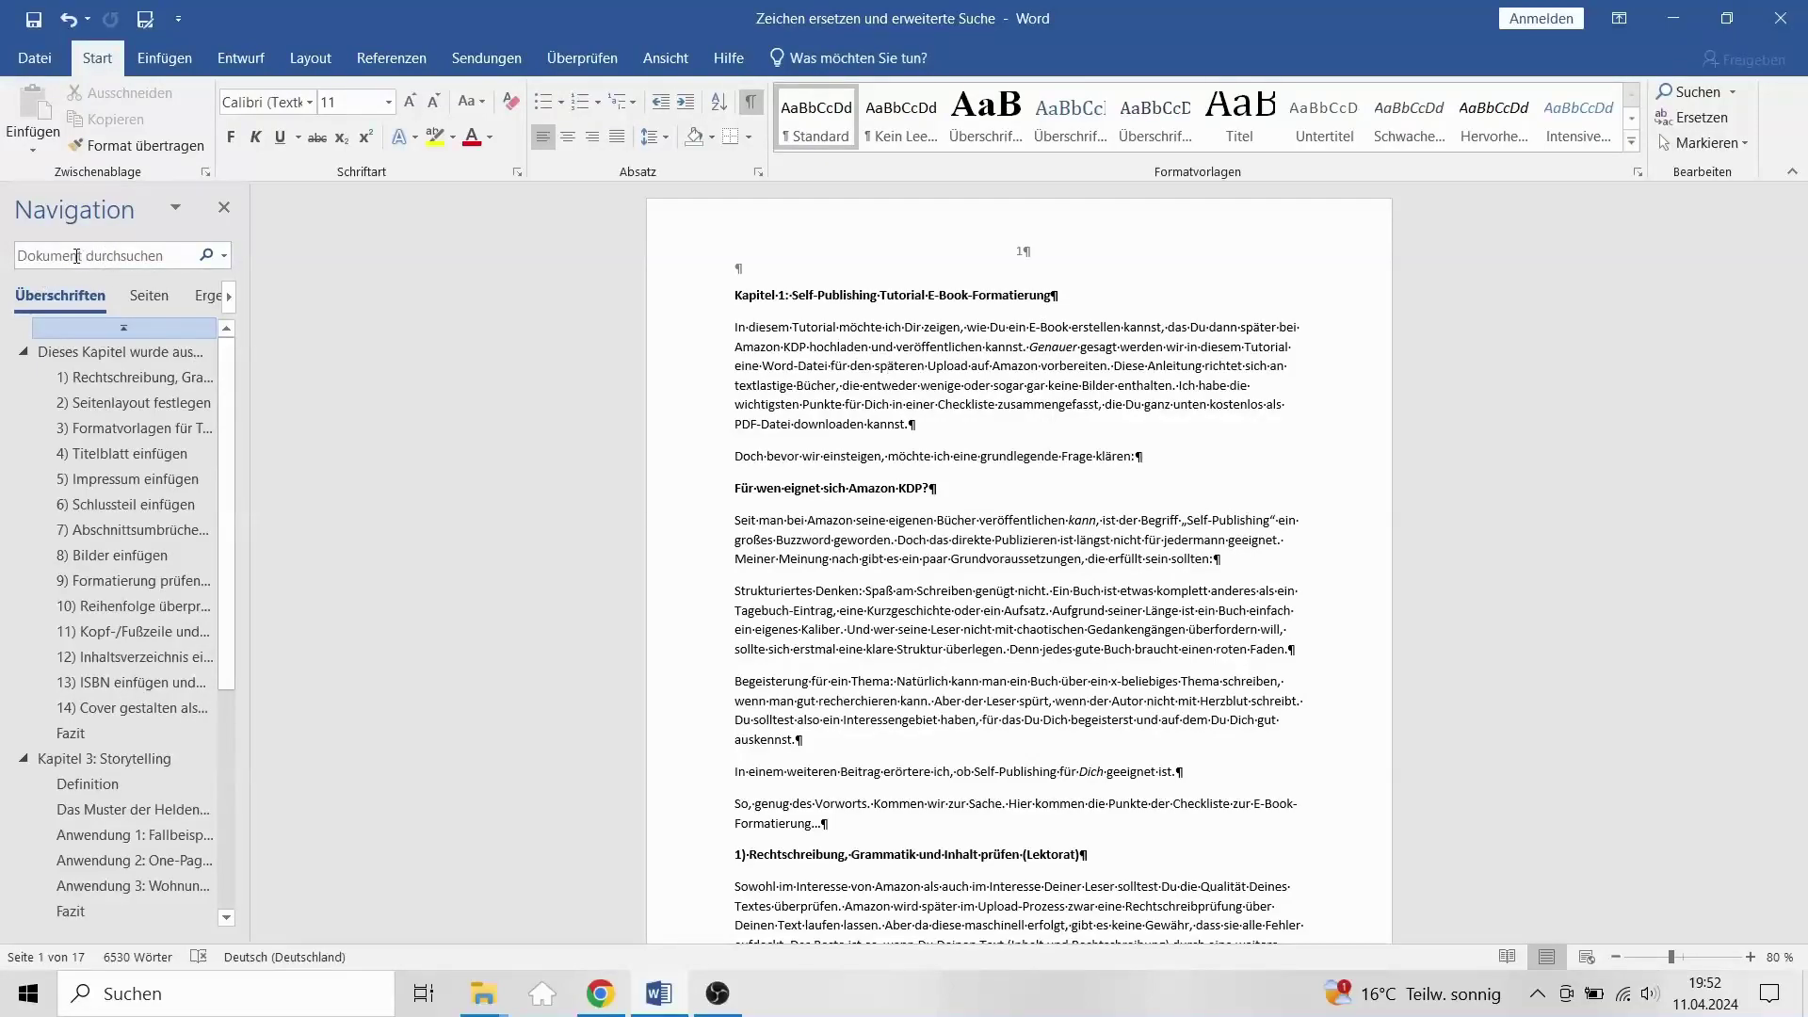
left_click(76, 256)
type("ama")
type("zon")
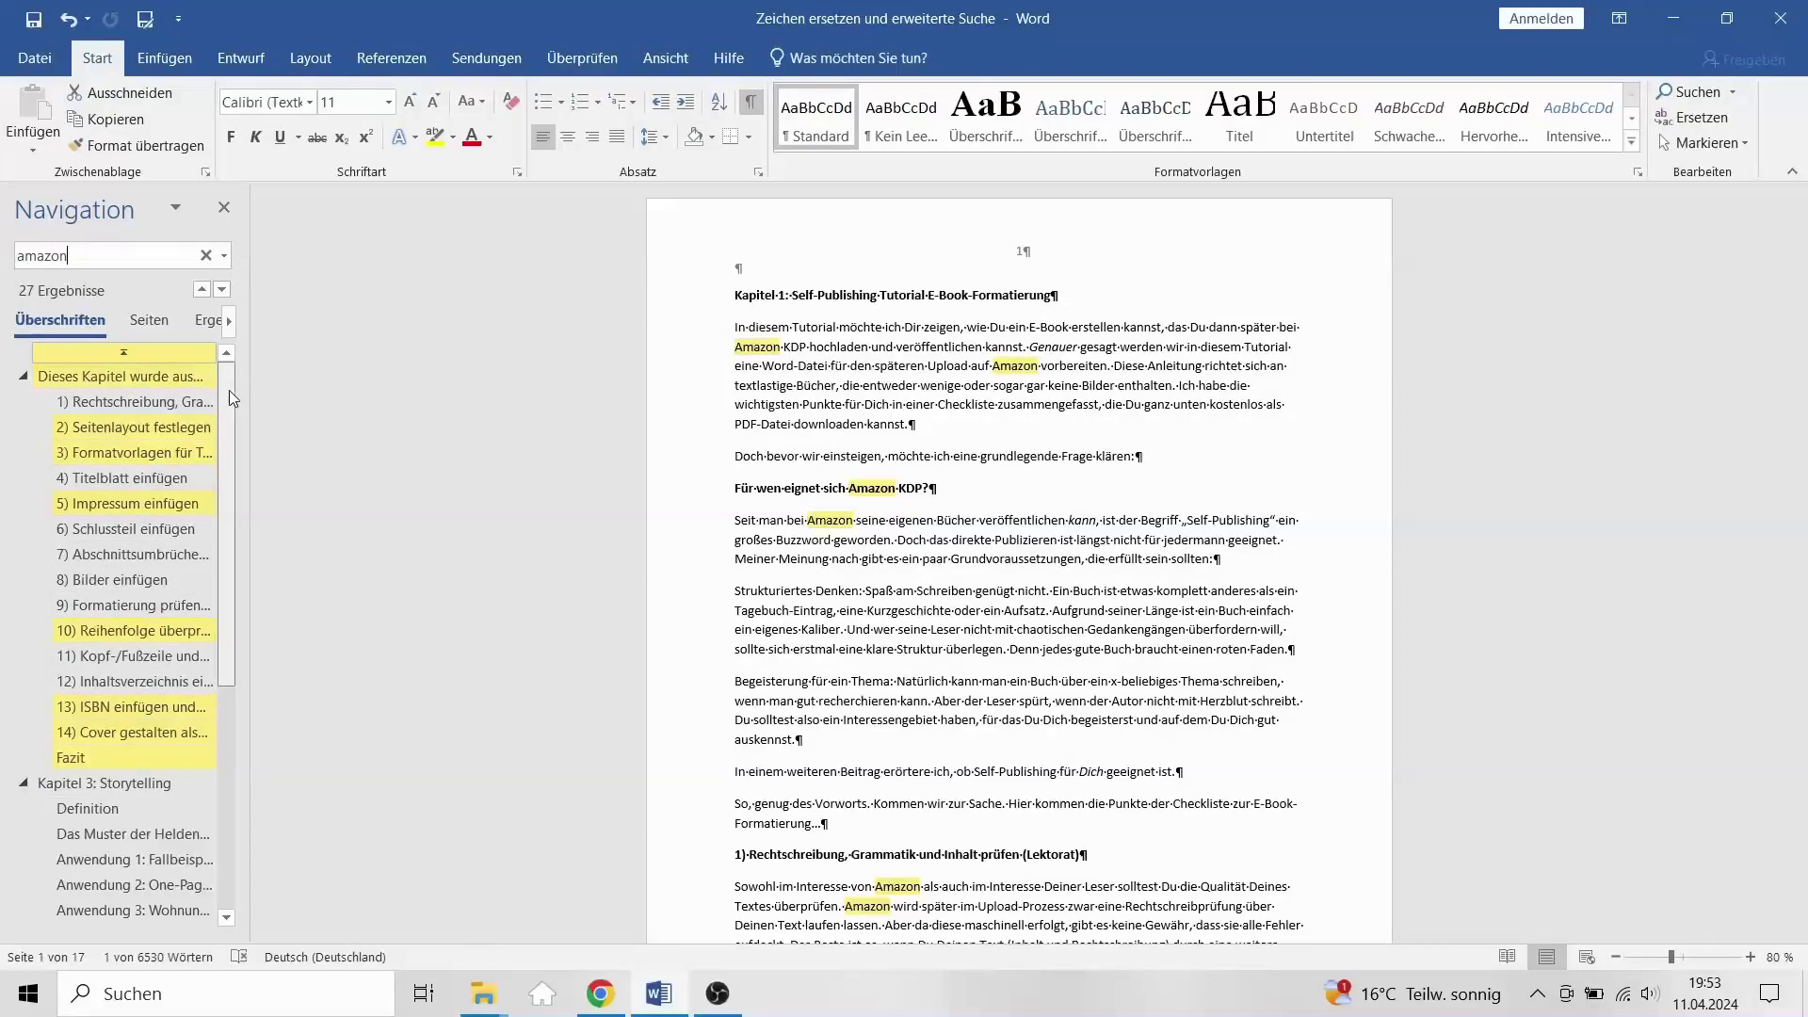
mouse_move(229, 390)
left_mouse_down()
mouse_move(228, 413)
mouse_move(228, 392)
left_mouse_up()
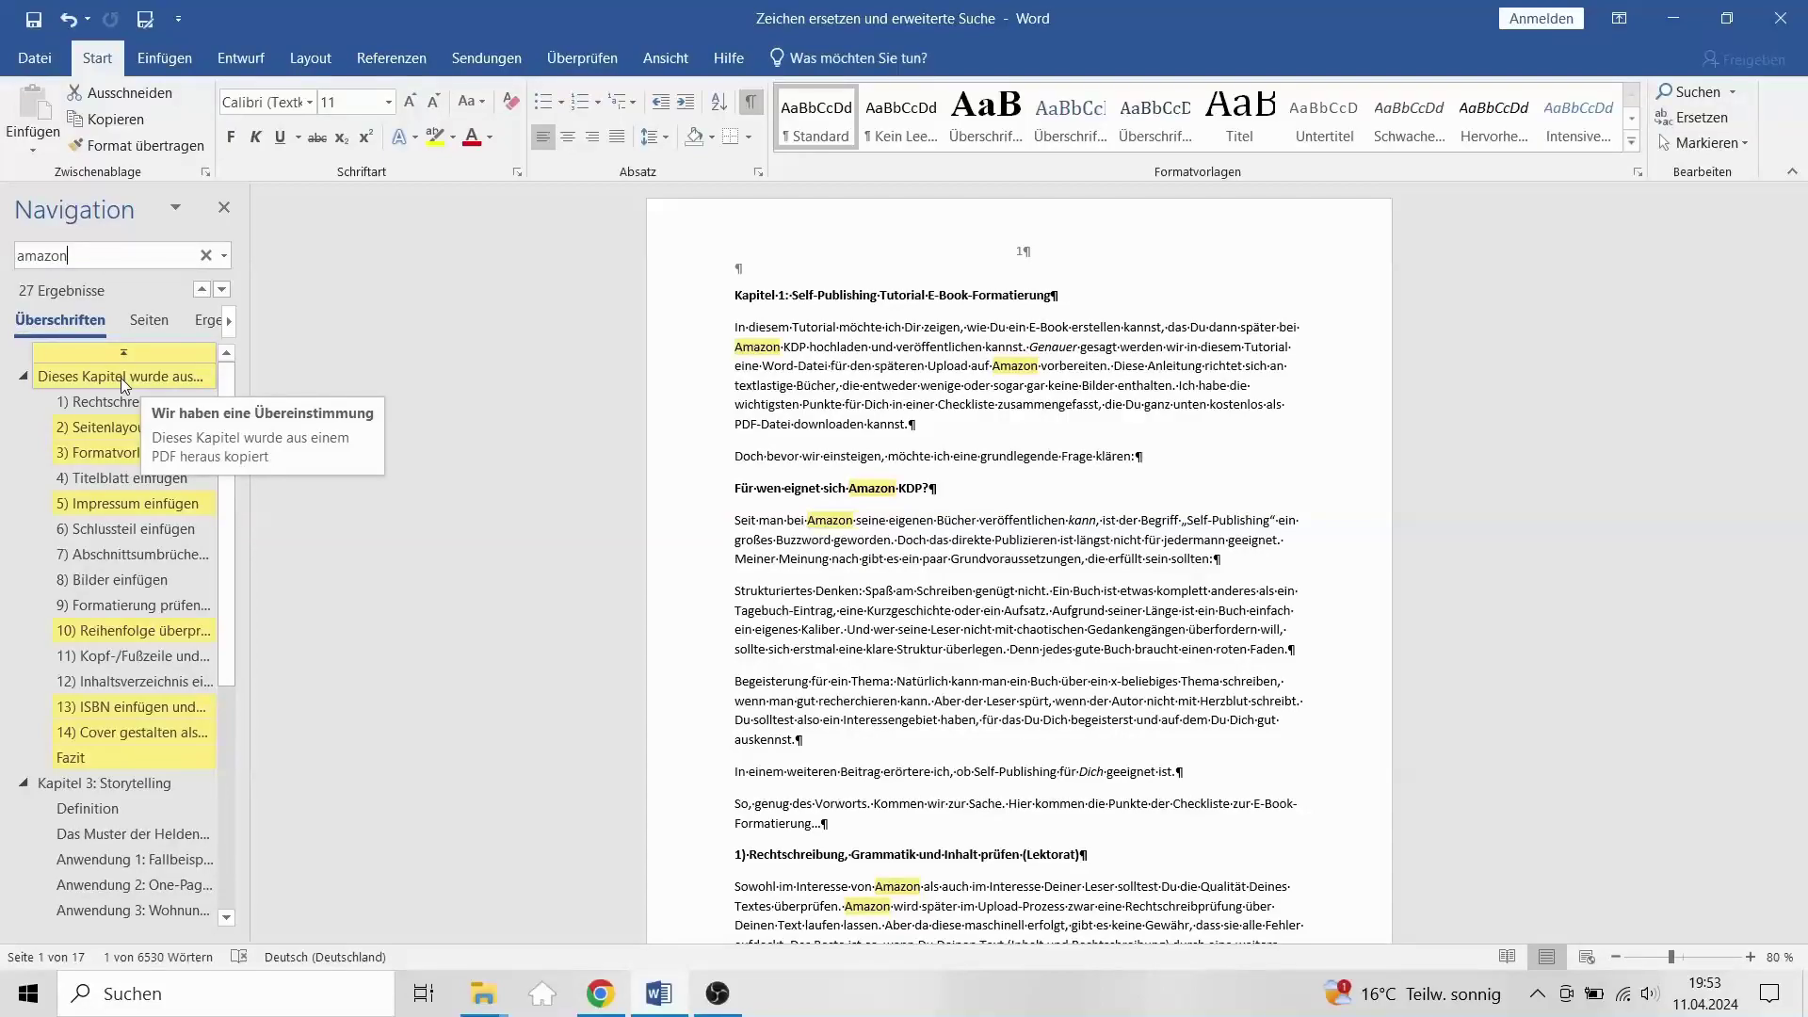
left_click(222, 291)
left_click(223, 291)
left_click(222, 291)
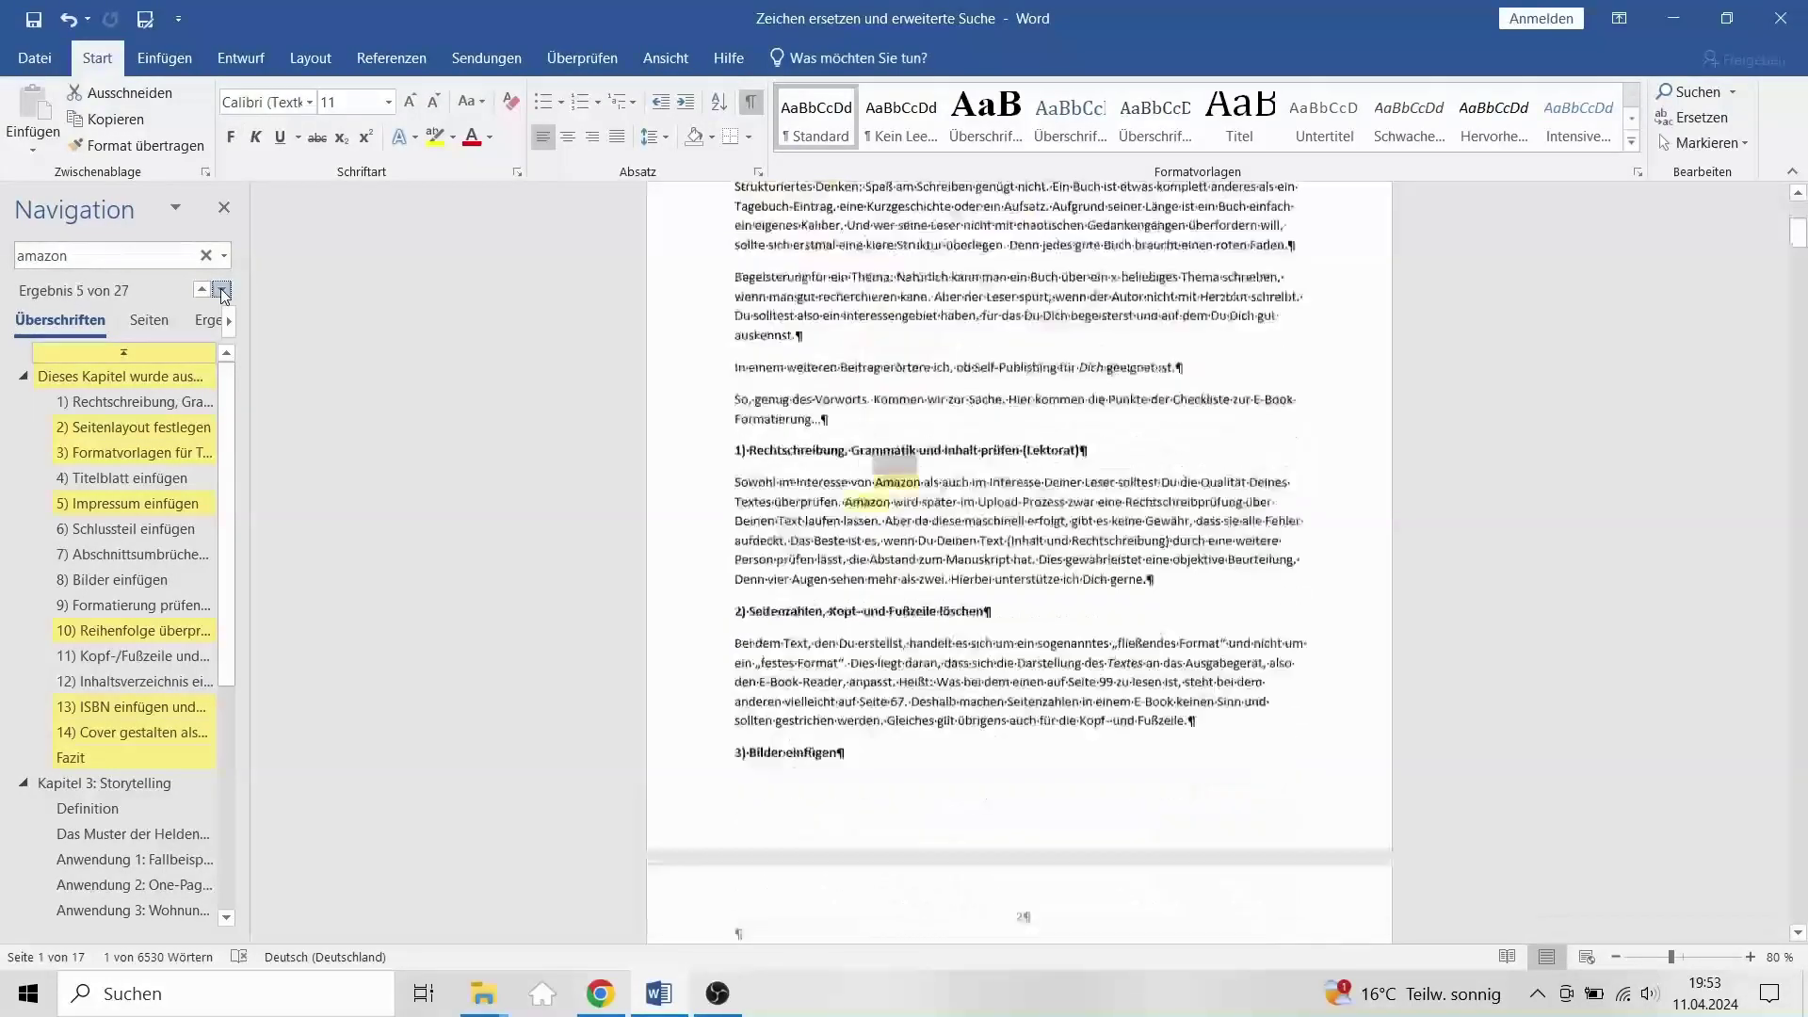
left_click(223, 291)
left_click(223, 291)
left_click(222, 291)
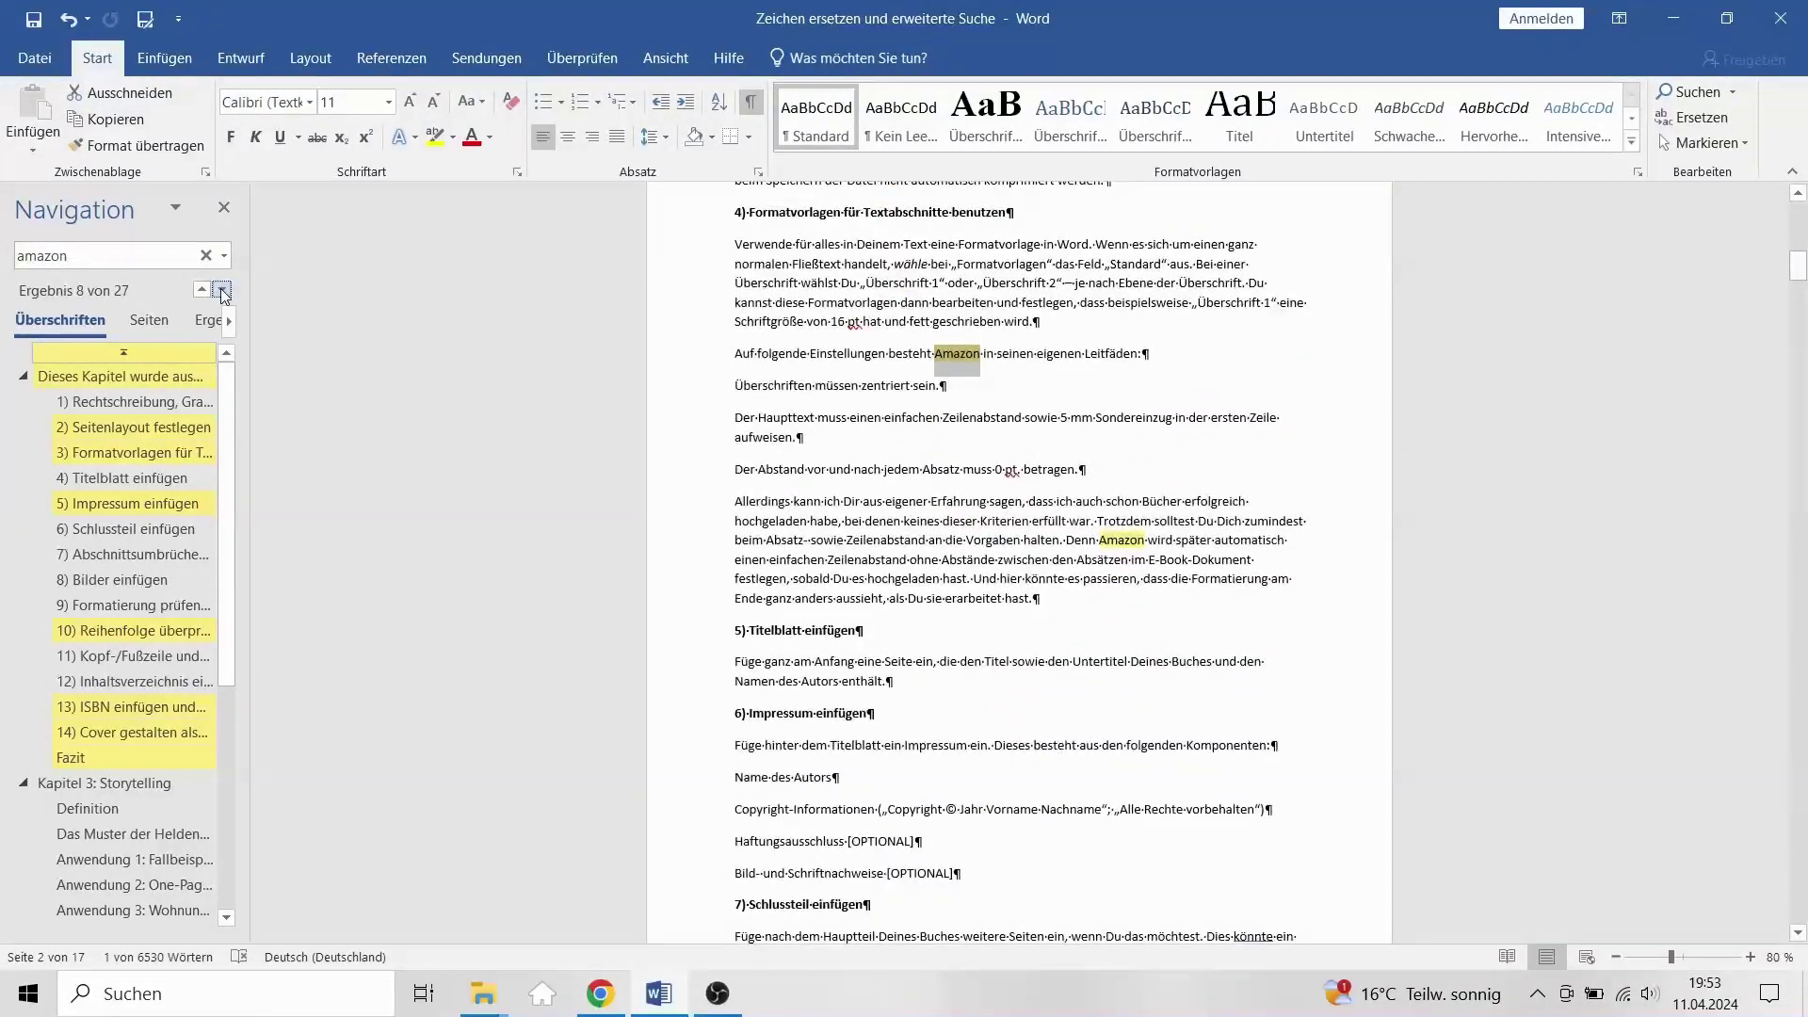
left_click(222, 291)
left_click(222, 291)
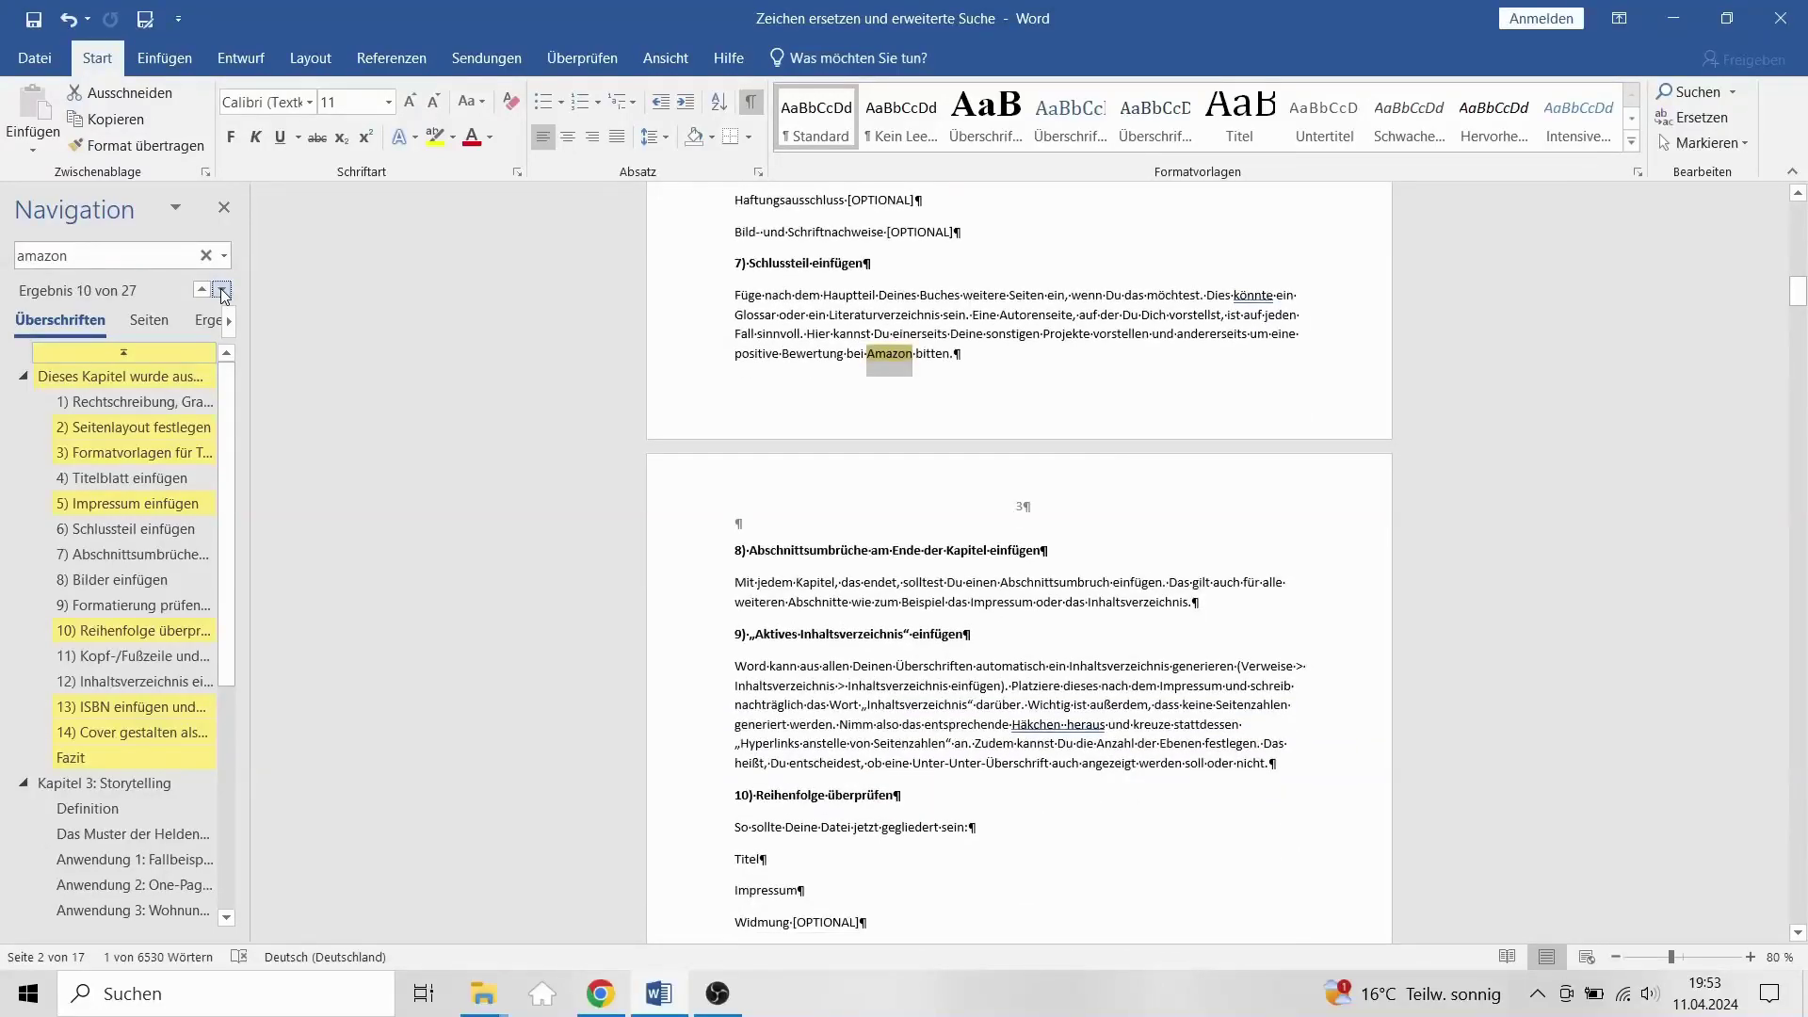
left_click(207, 256)
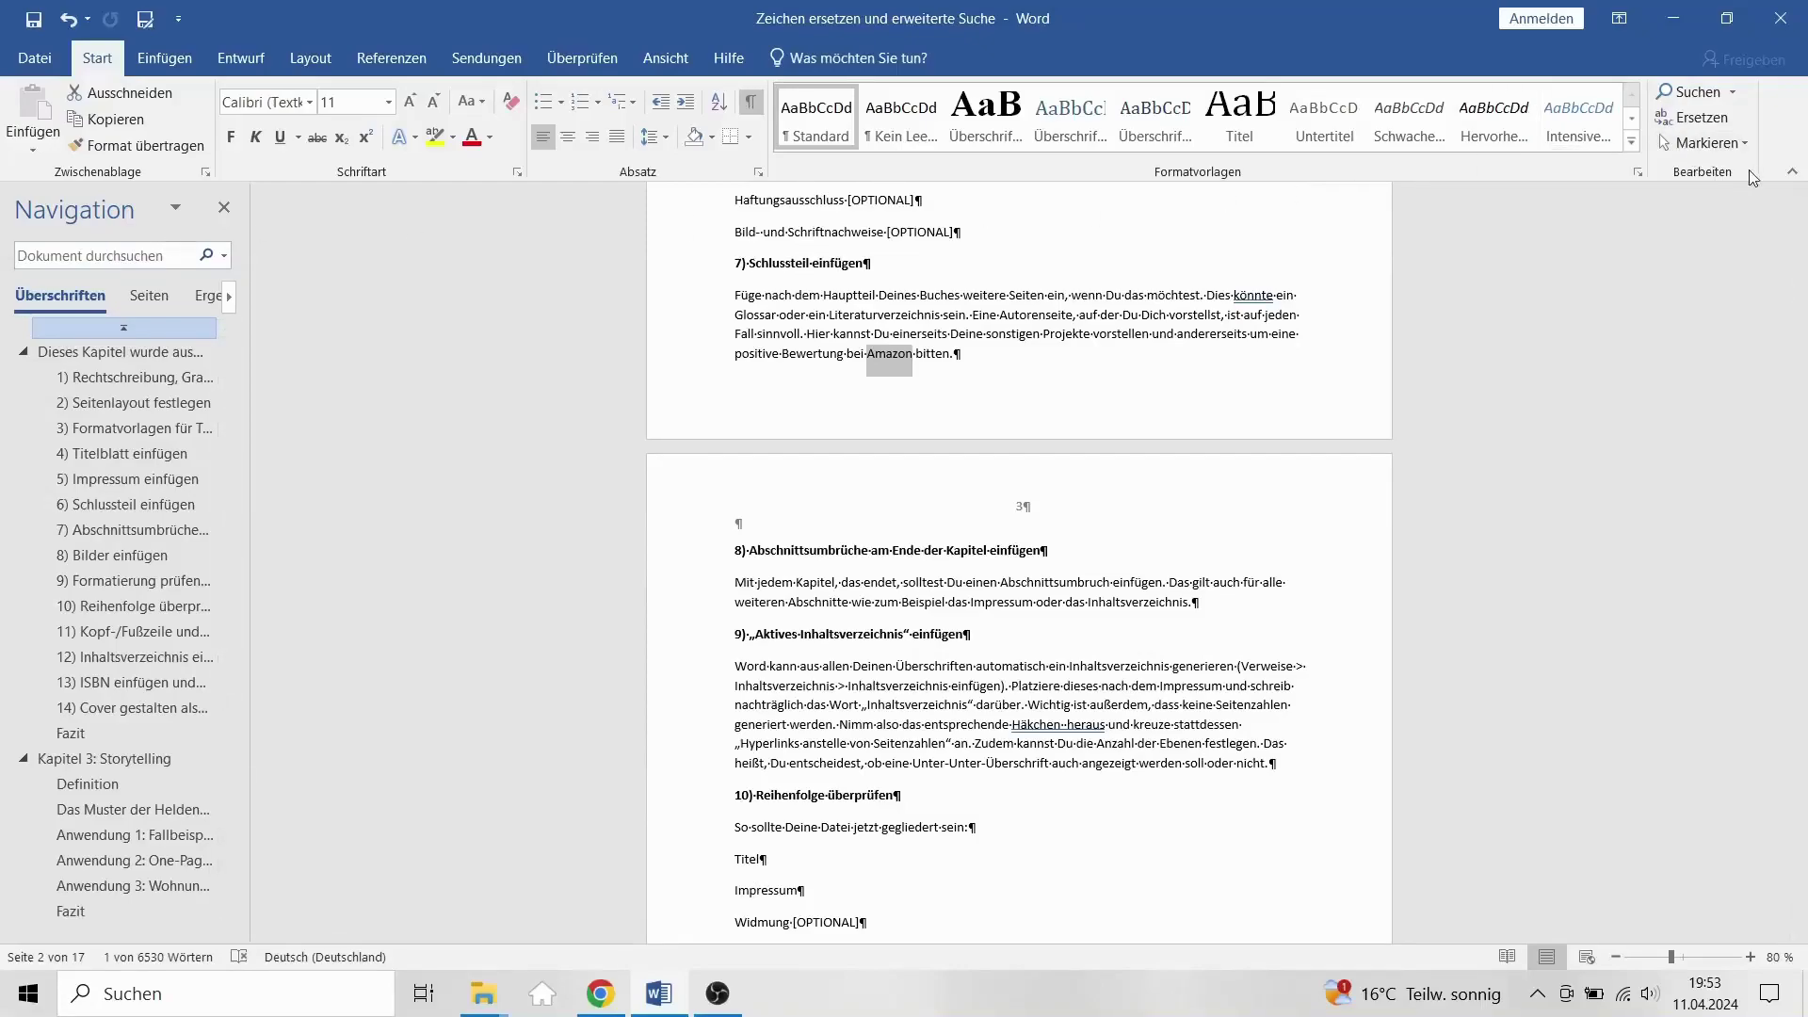
Step: Highlight all 27 occurrences of 'Amazon' in yellow using Advanced Find's Alles hervorheben
left_click(1735, 94)
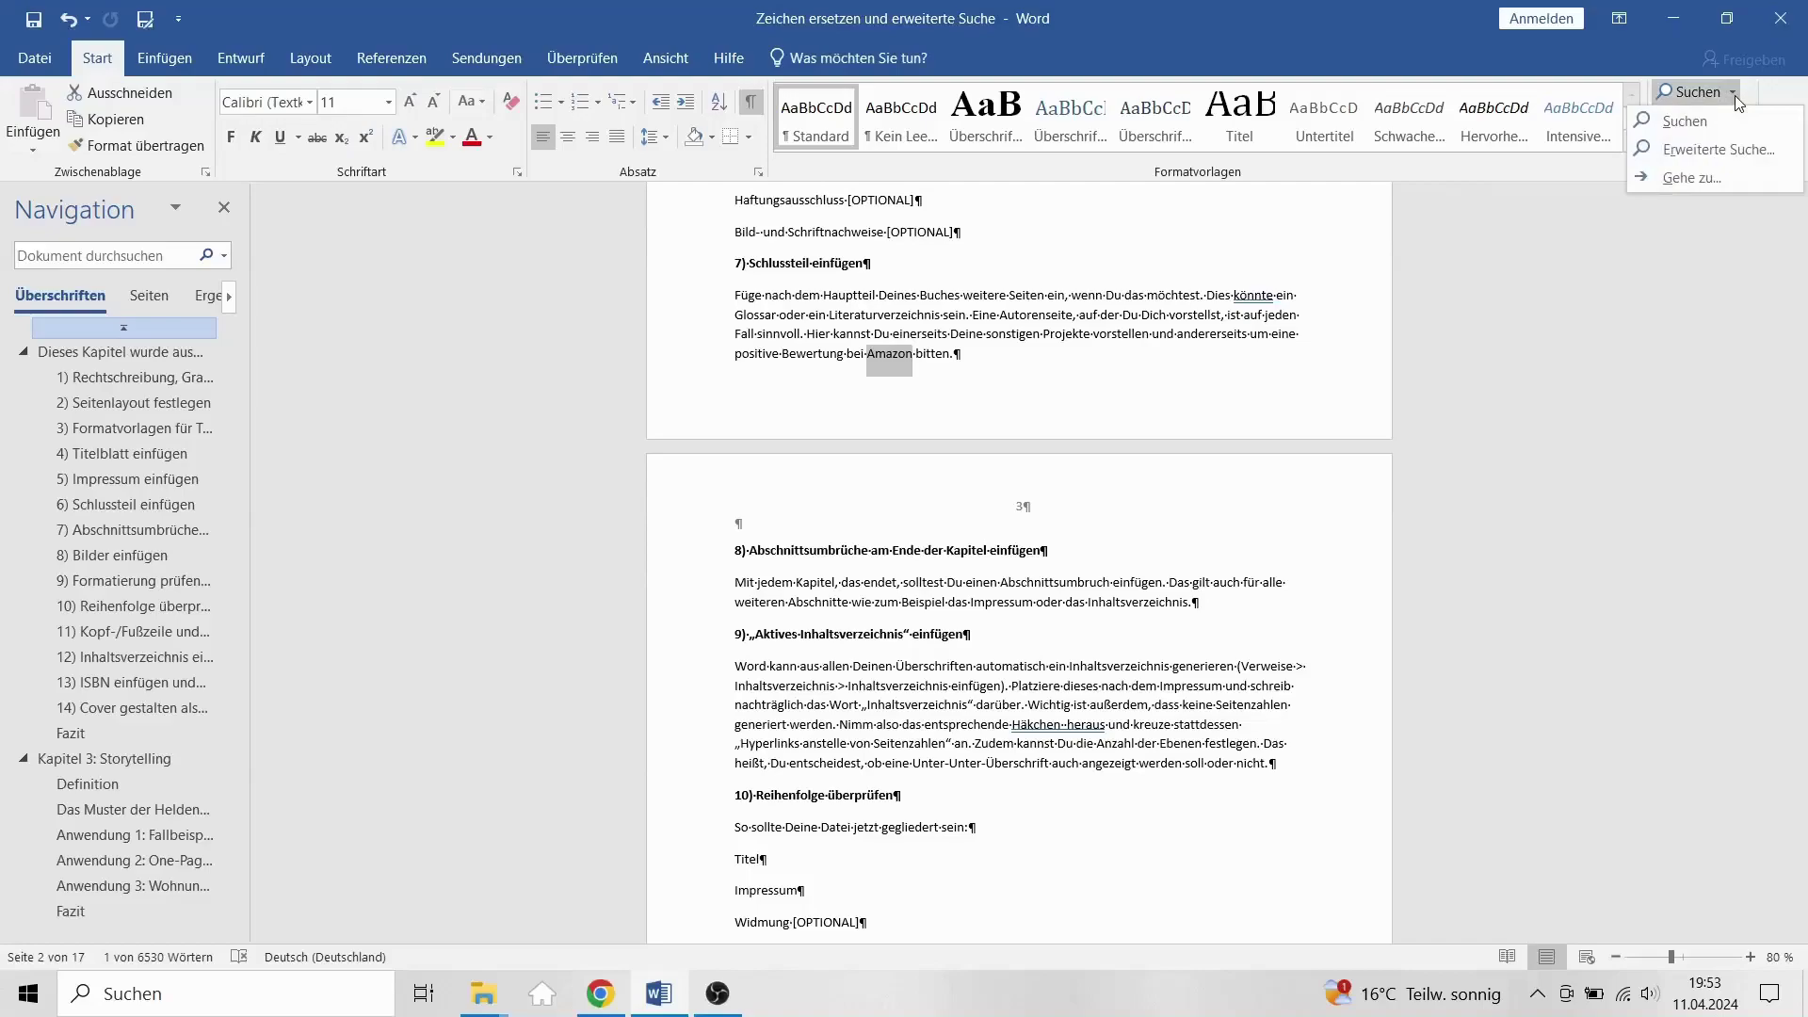
left_click(1693, 151)
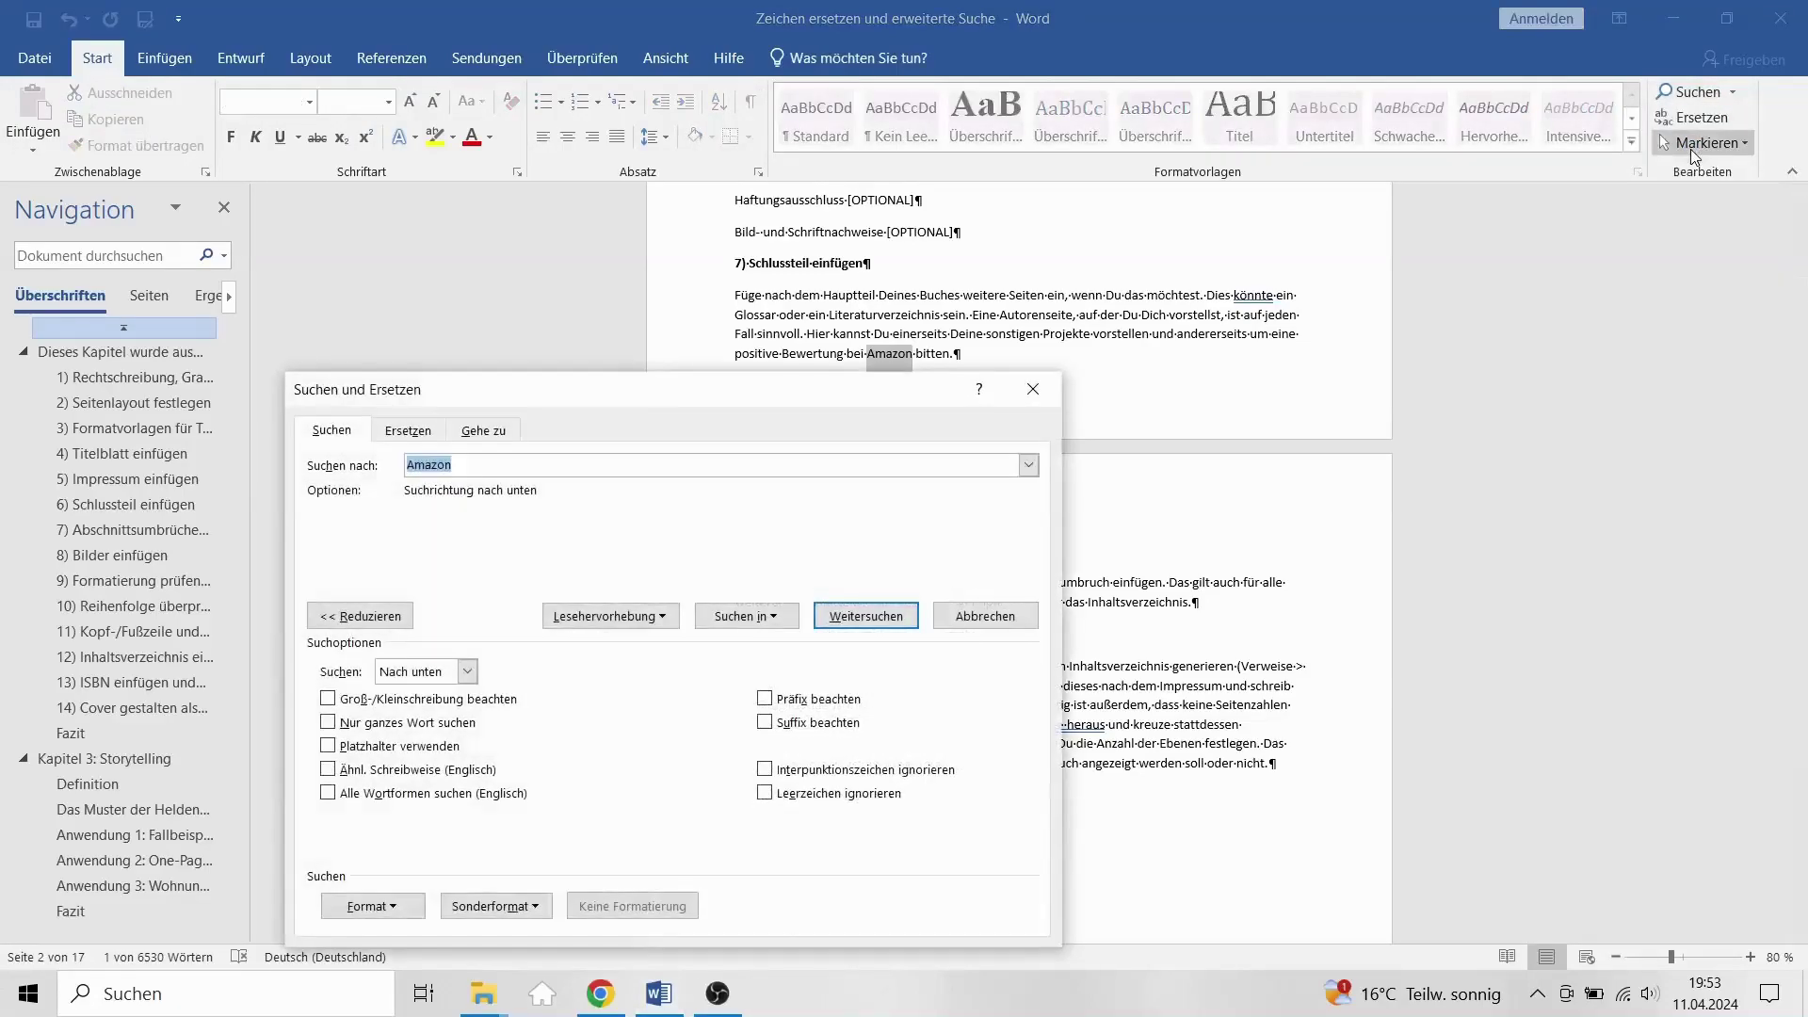
left_click_drag(496, 394, 609, 332)
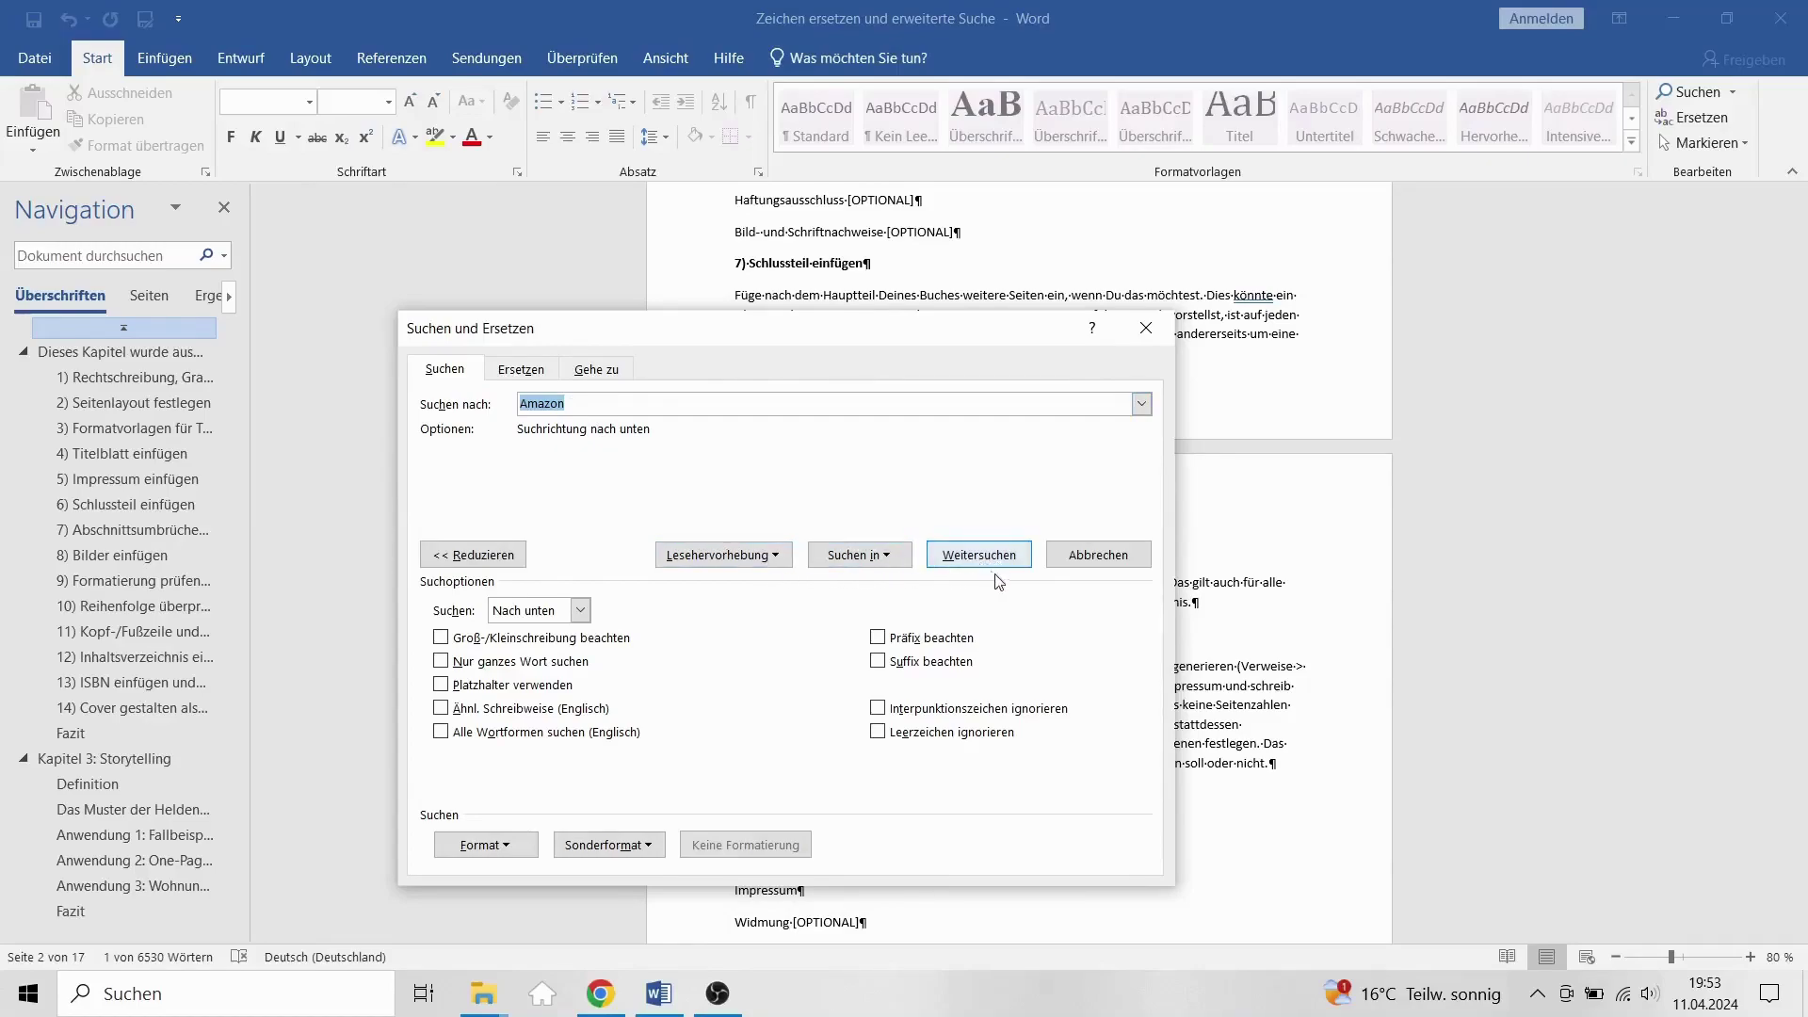
left_click(974, 562)
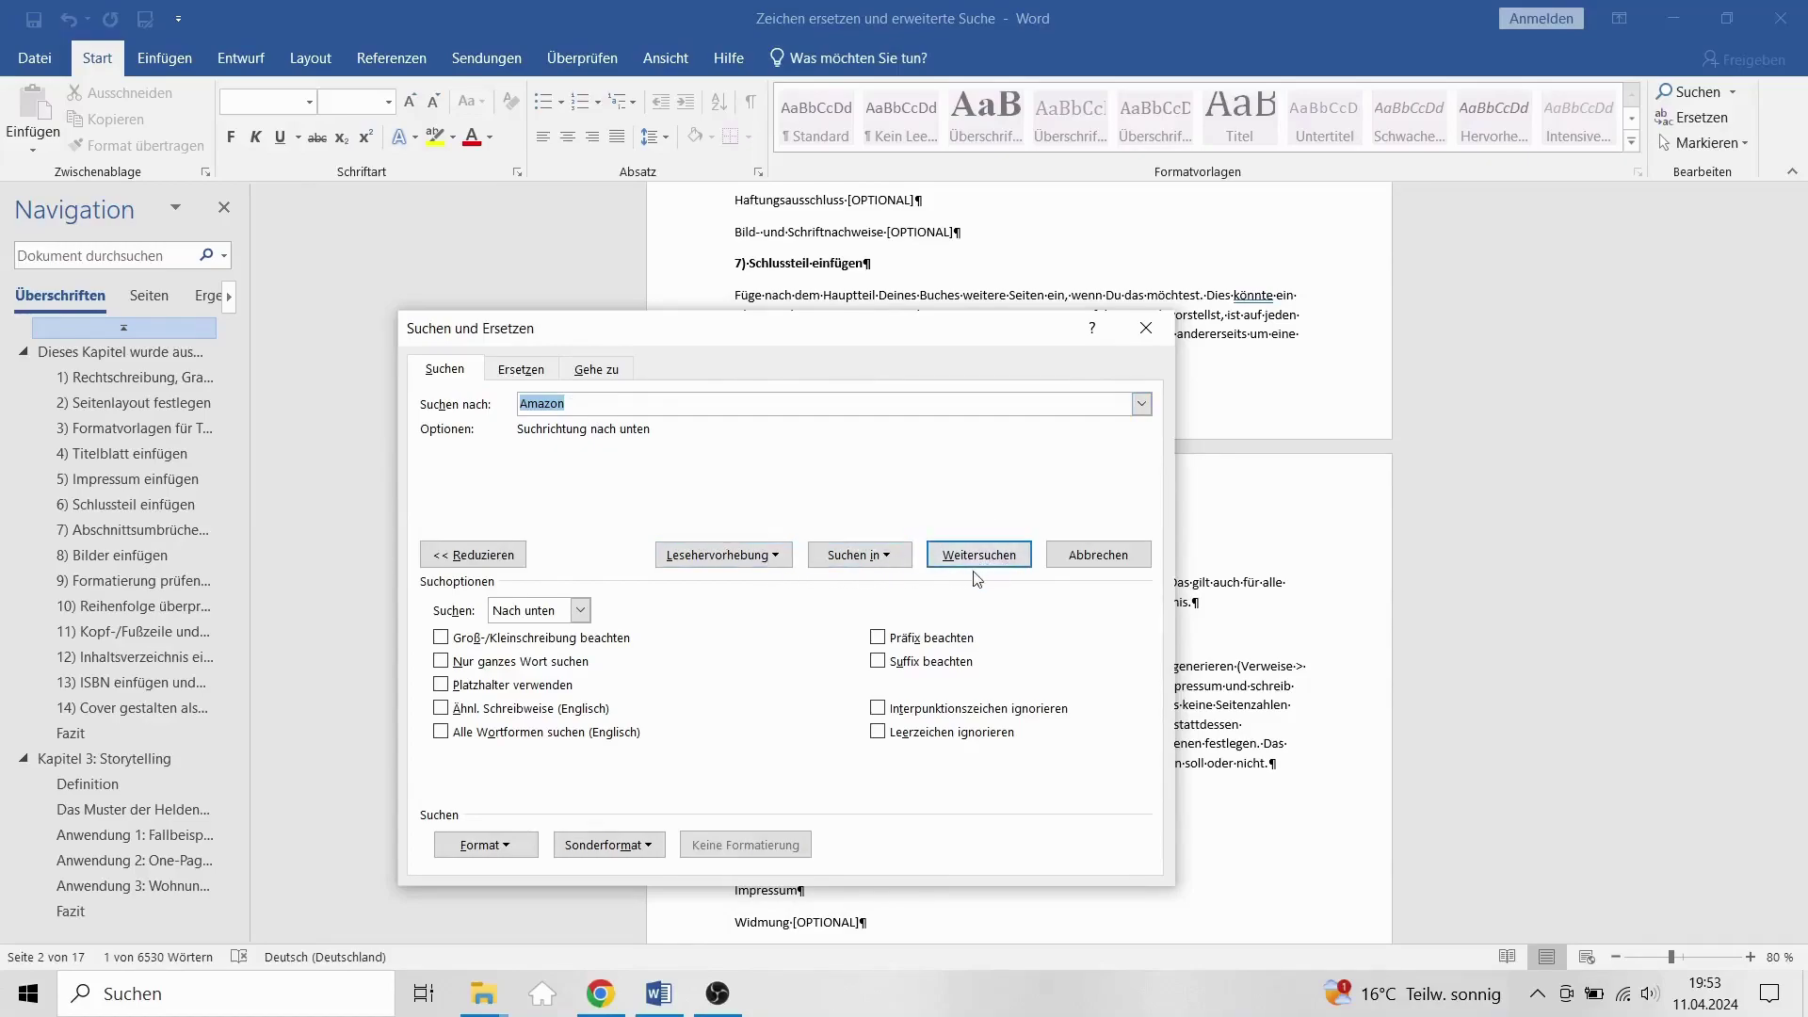
left_click(733, 558)
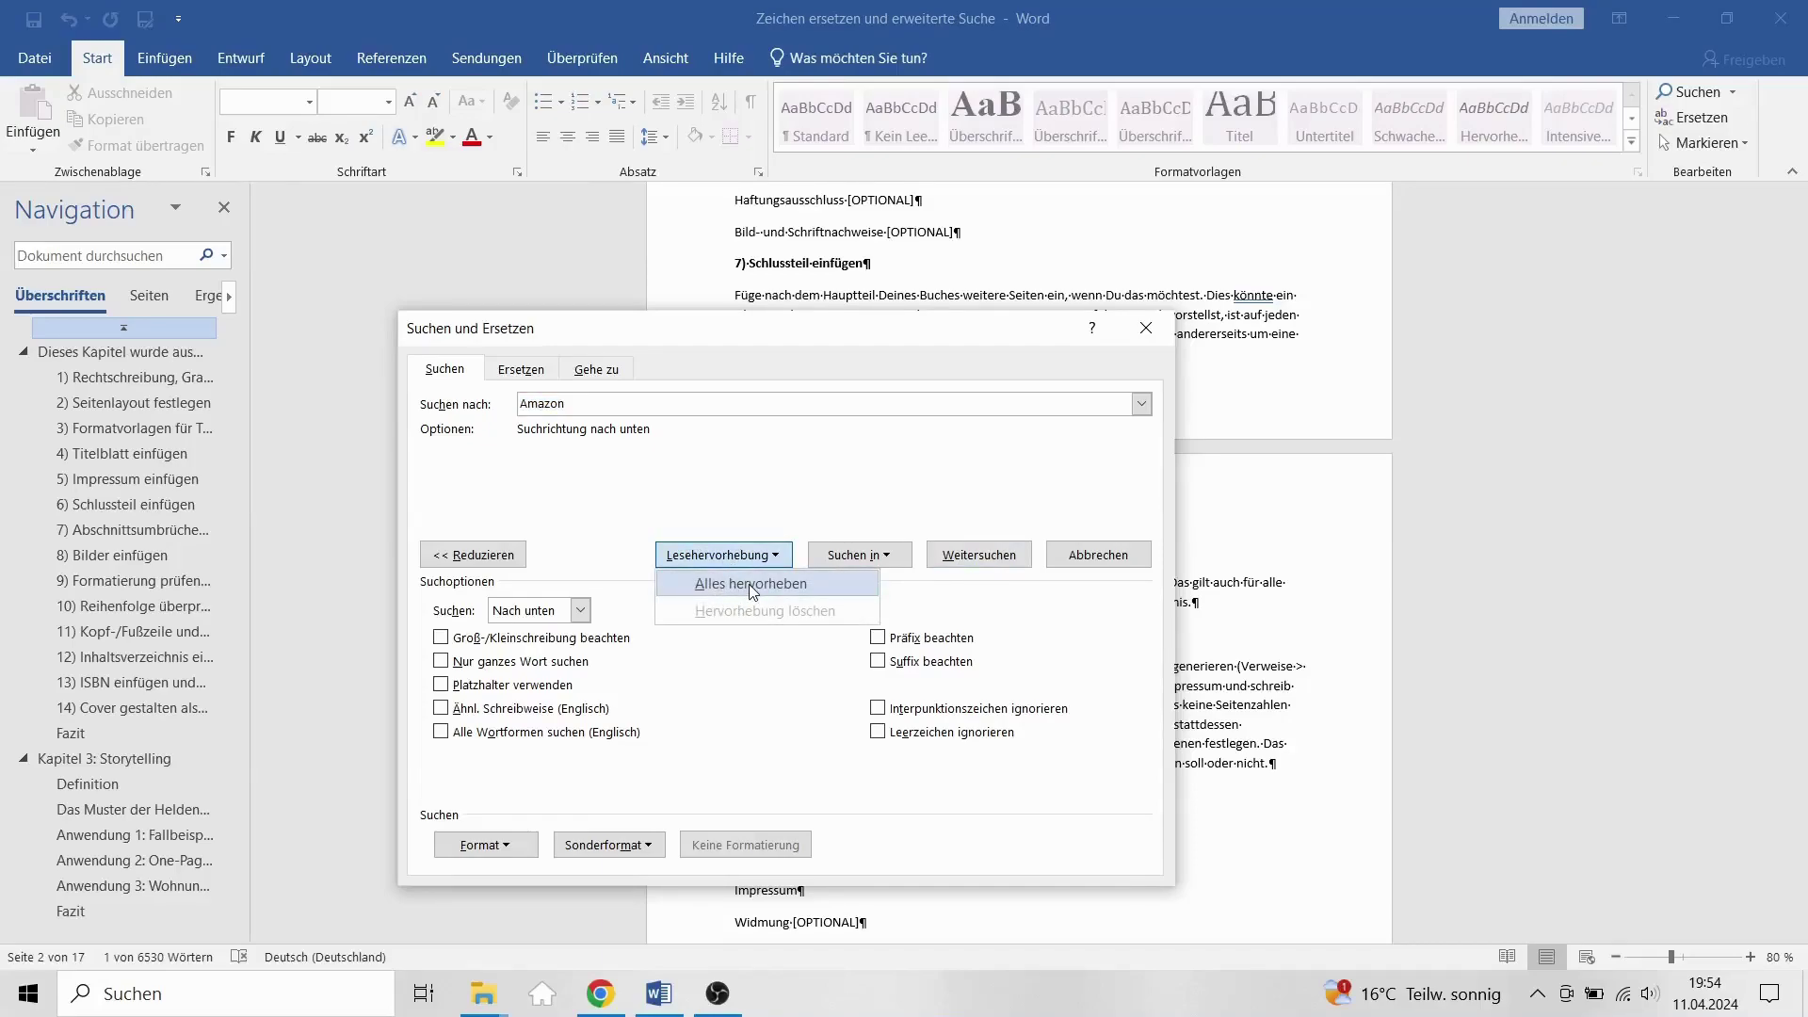
left_click(751, 586)
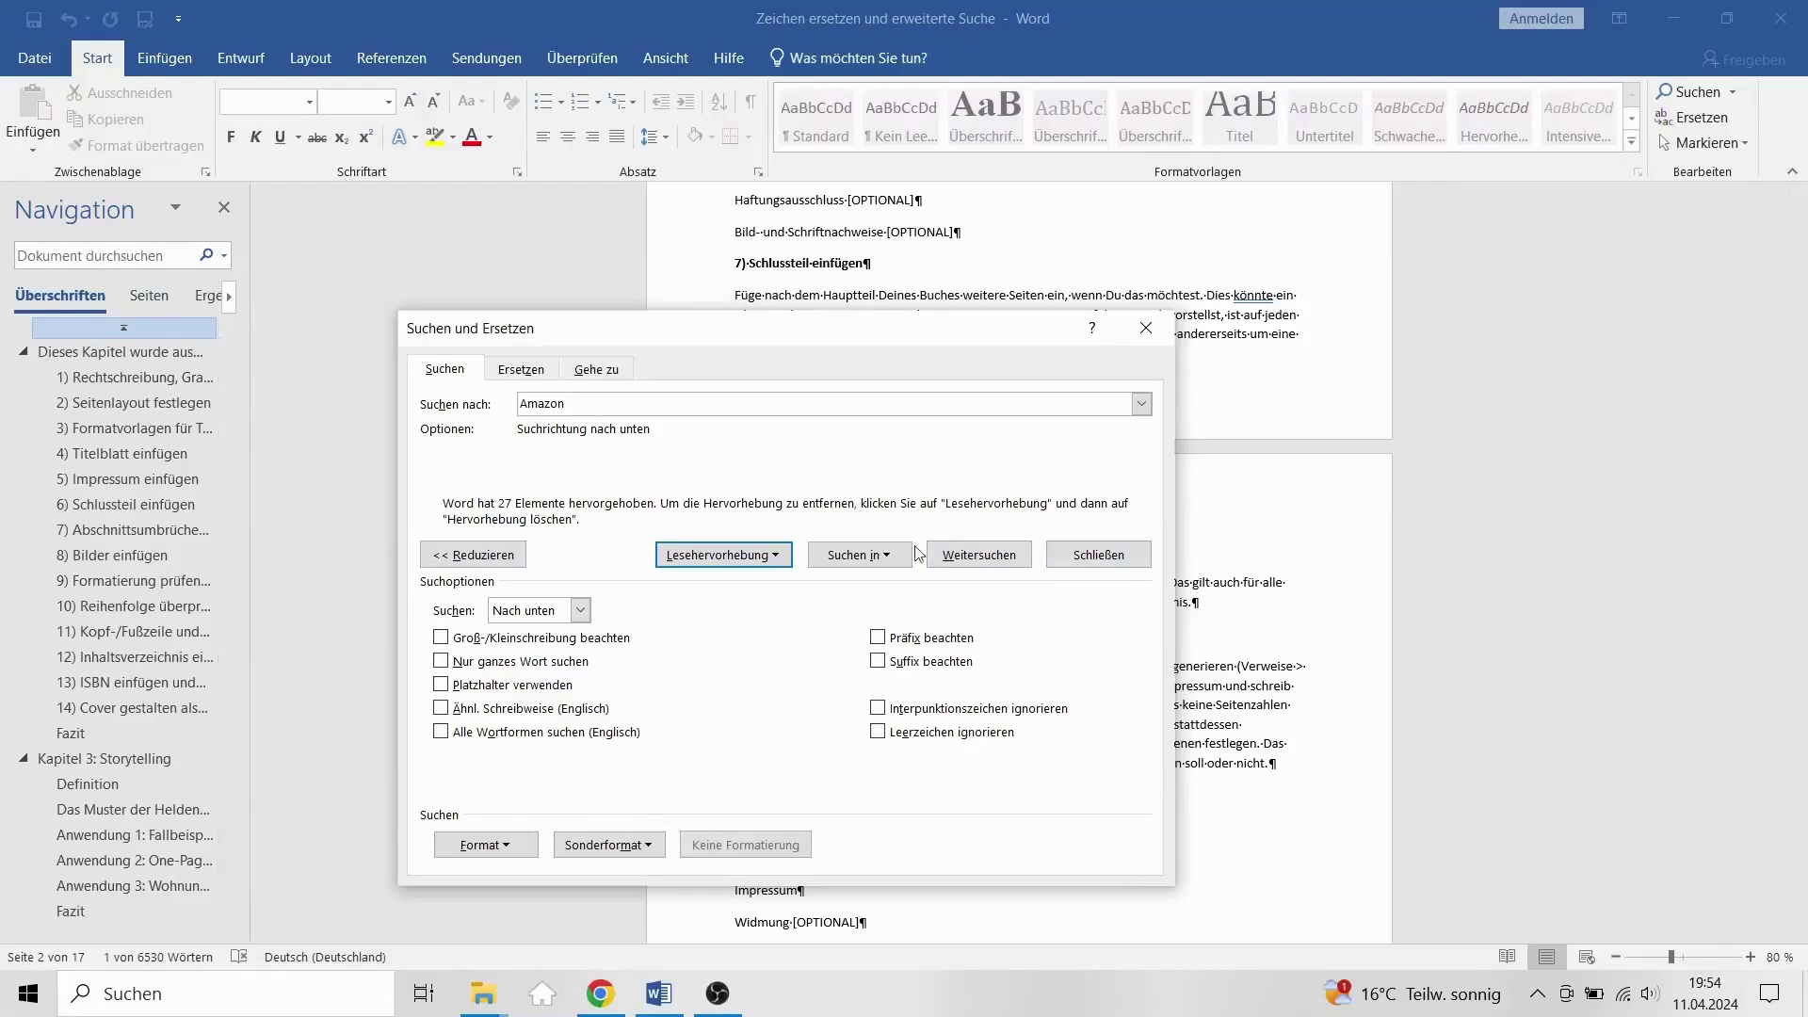
left_click(1100, 559)
Step: Deselect the found text and scroll back up through the highlighted manuscript
left_click(1000, 514)
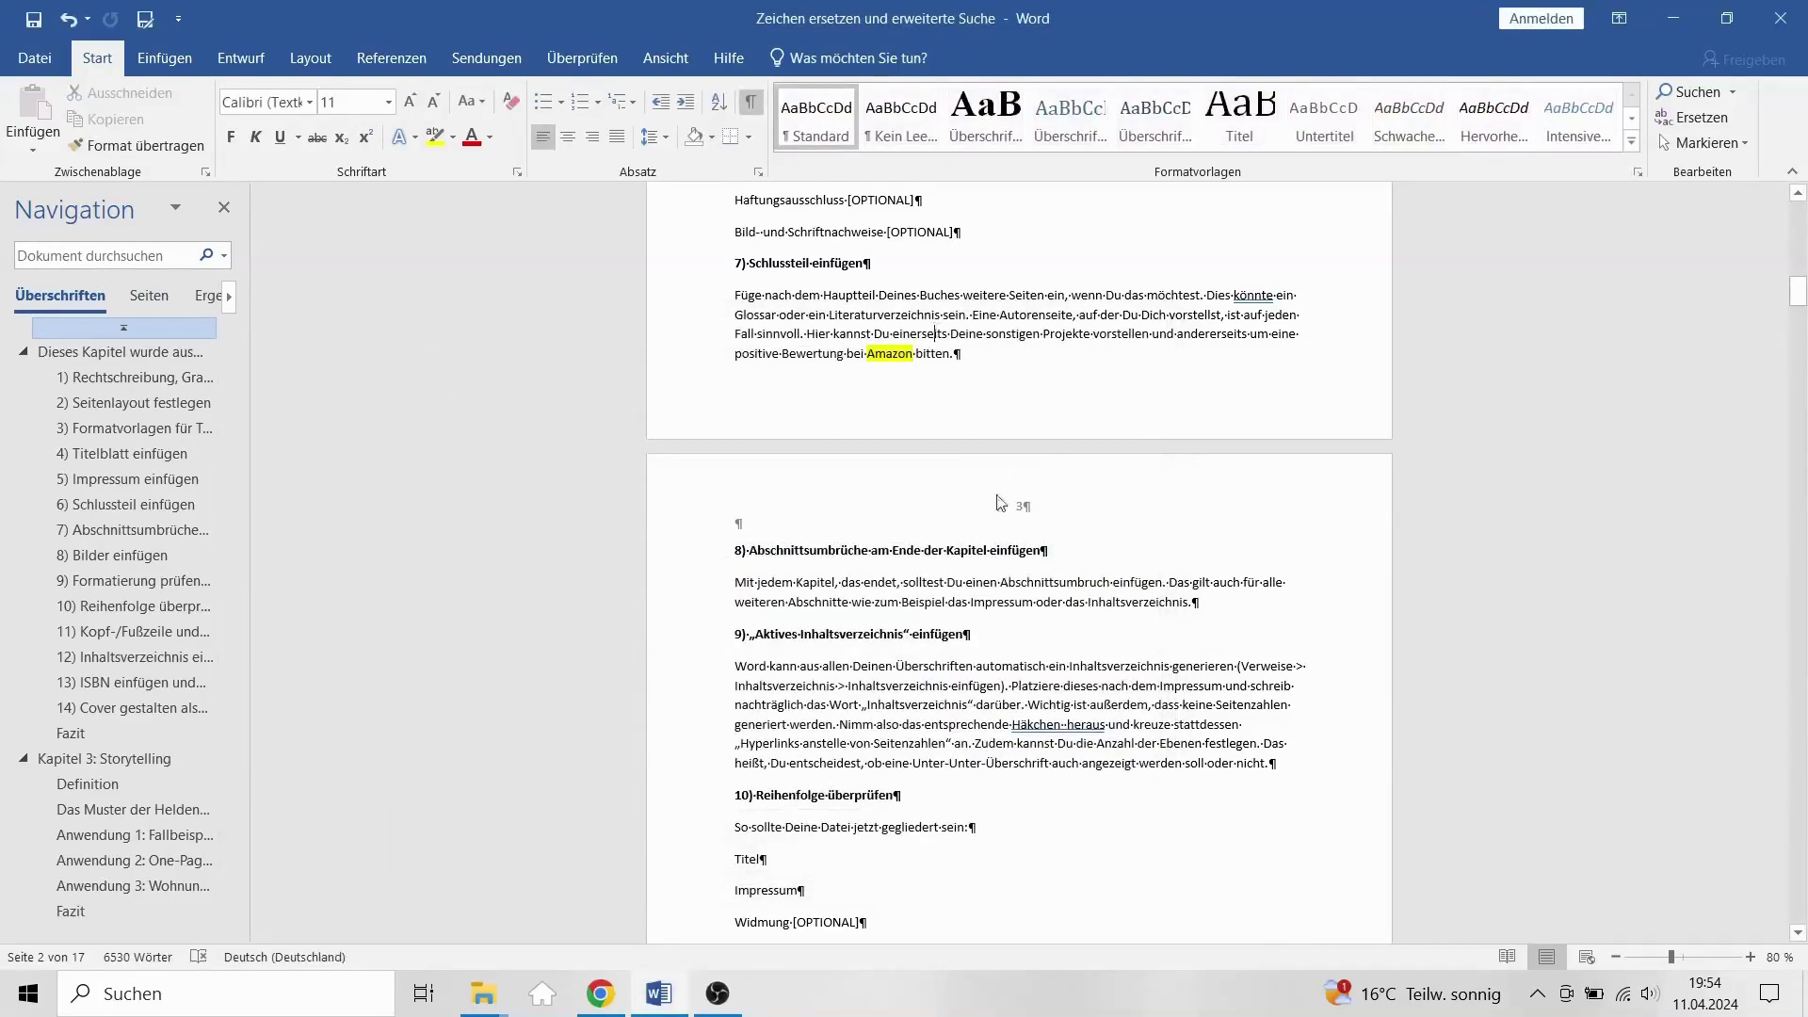
scroll(1000, 518, "down", 2)
scroll(996, 526, "up", 4)
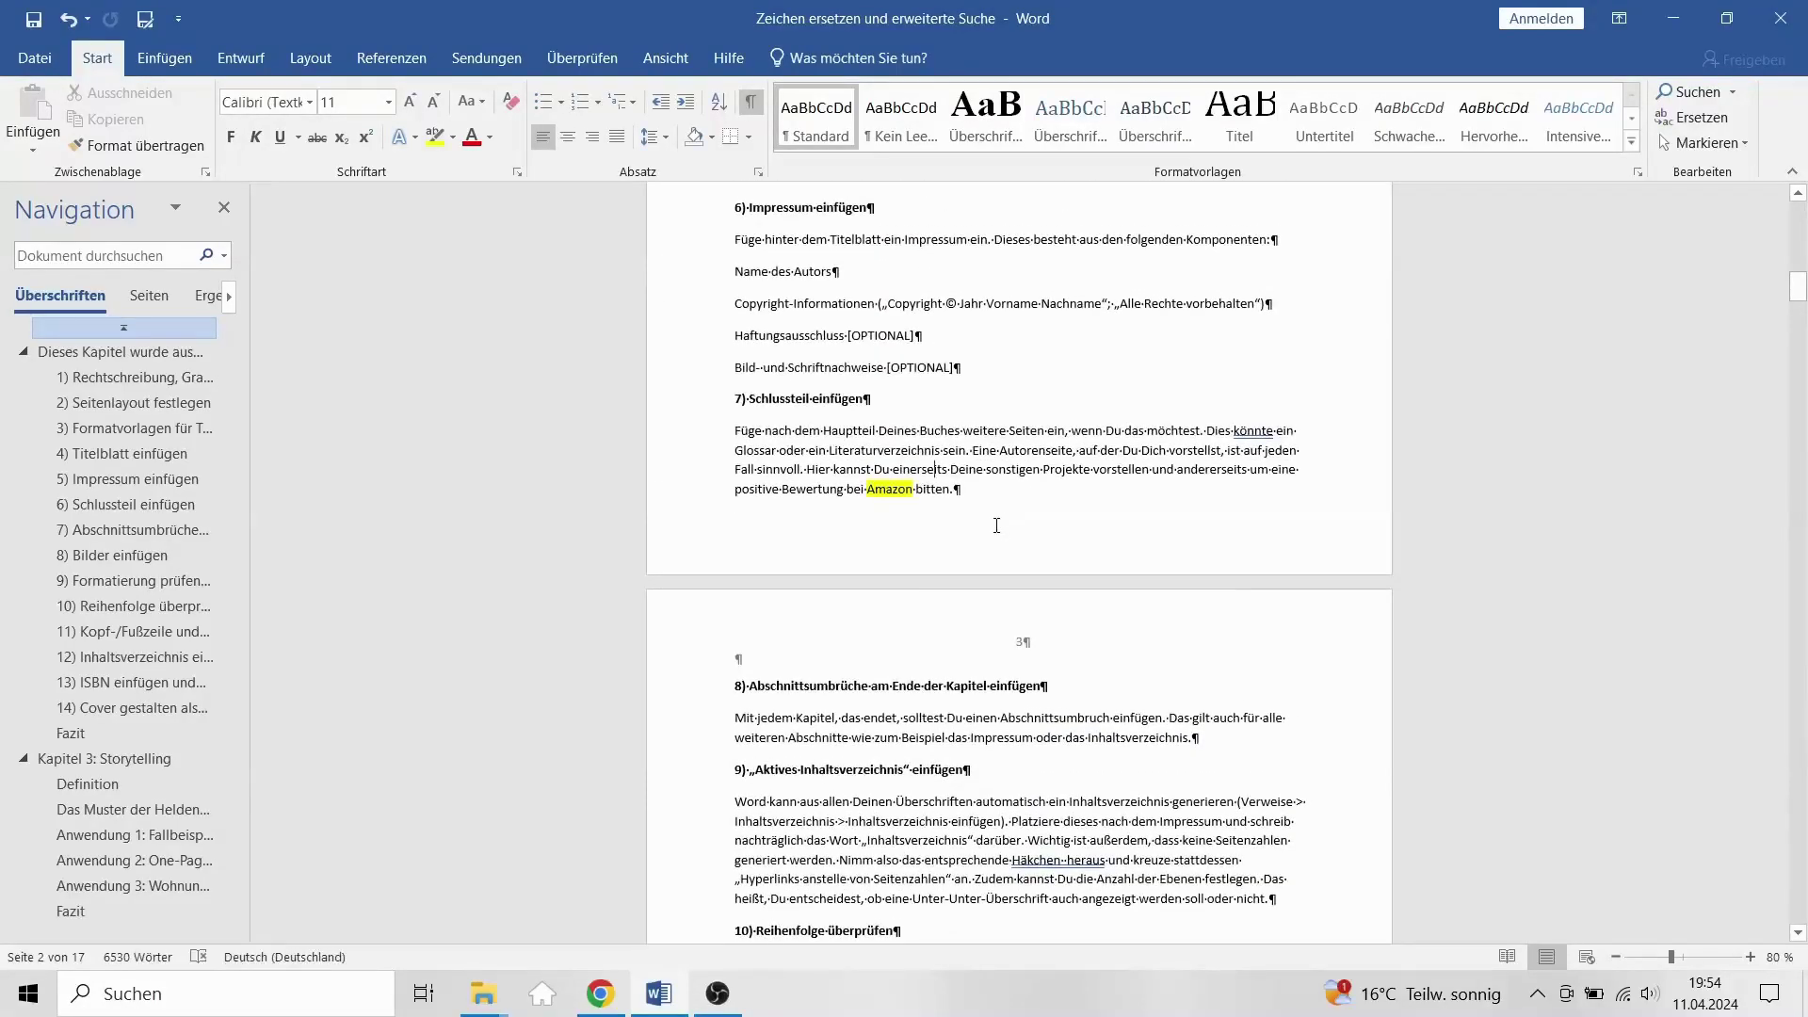
scroll(996, 526, "up", 2)
scroll(996, 525, "up", 5)
scroll(996, 525, "up", 4)
scroll(997, 525, "up", 1)
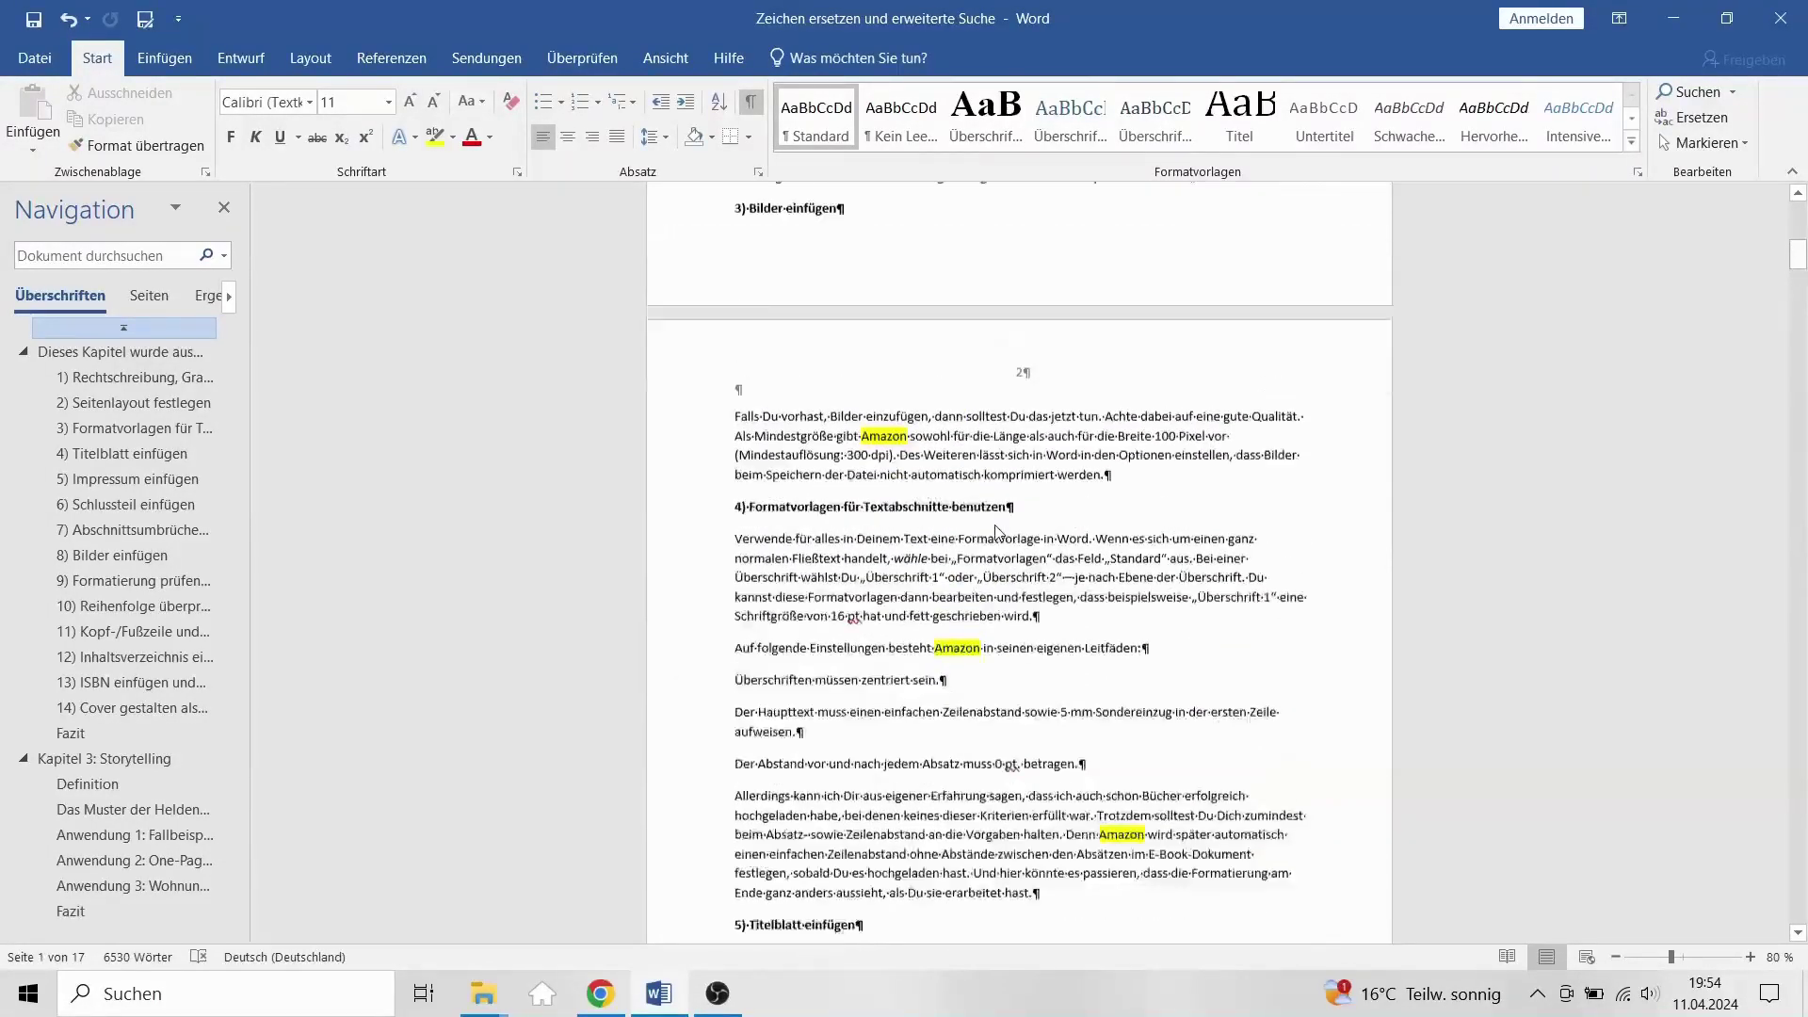
scroll(996, 526, "up", 9)
scroll(997, 525, "up", 3)
scroll(996, 525, "up", 2)
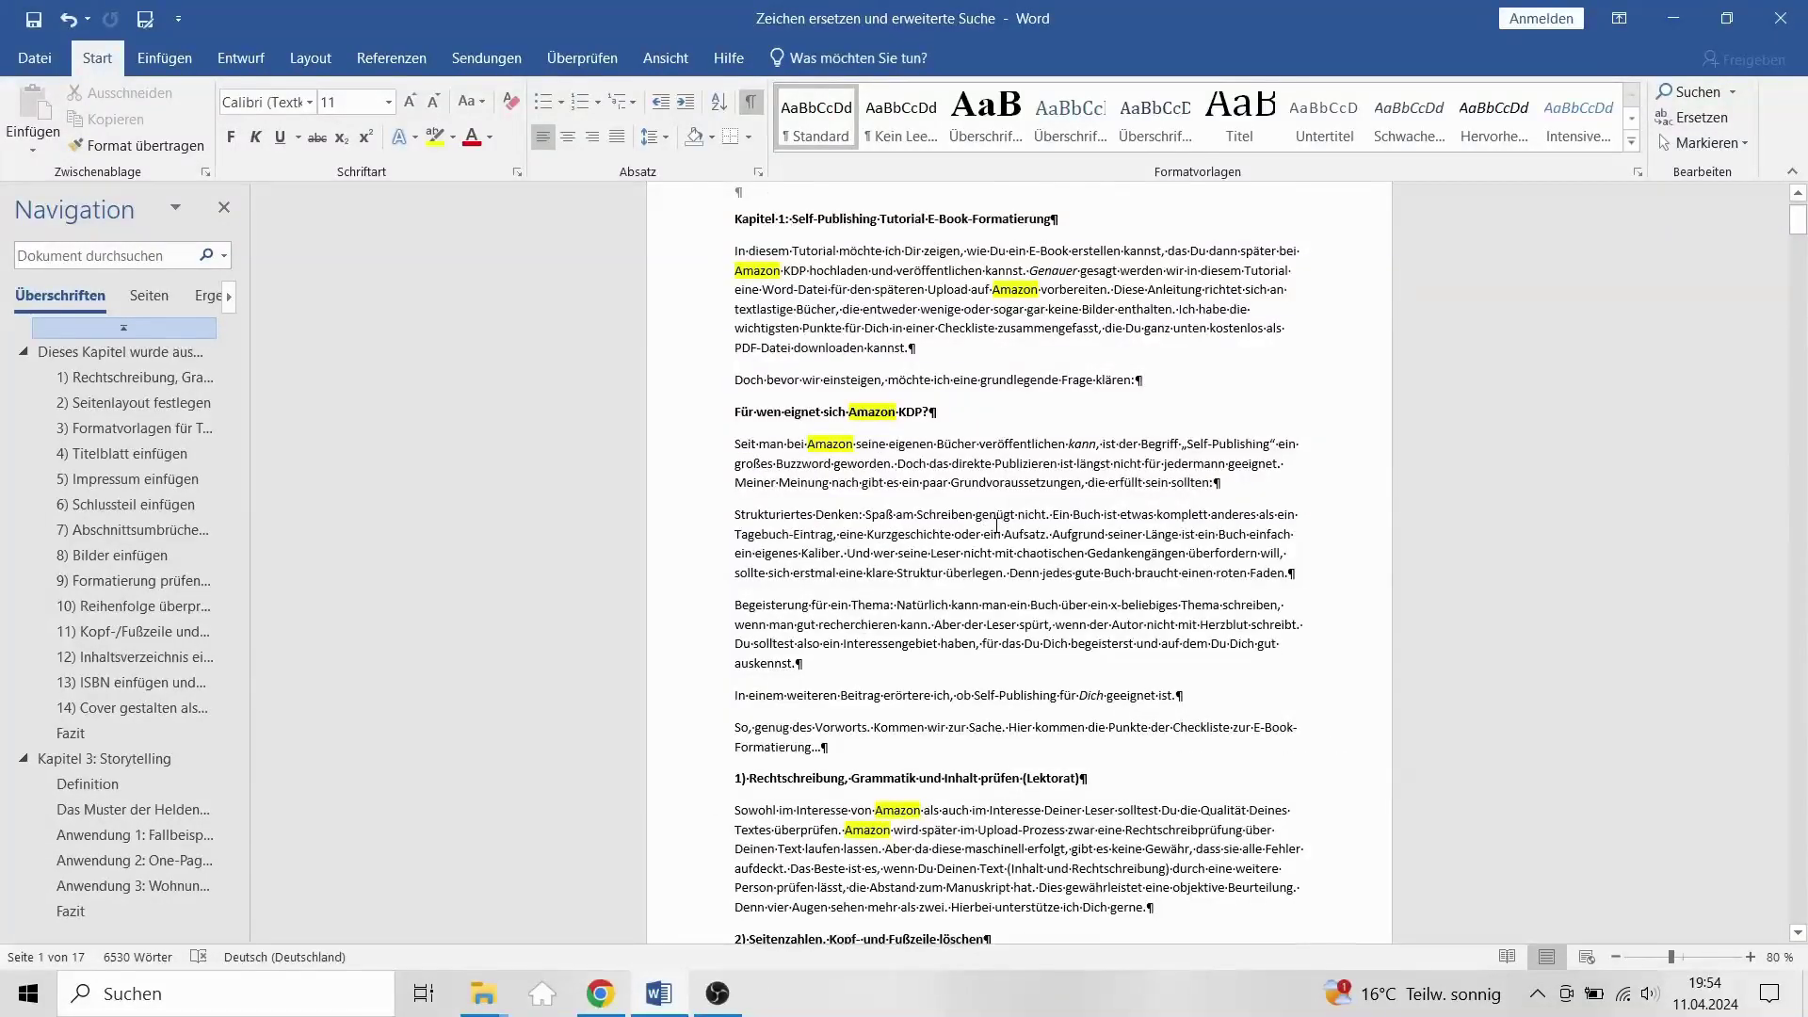
scroll(996, 525, "up", 1)
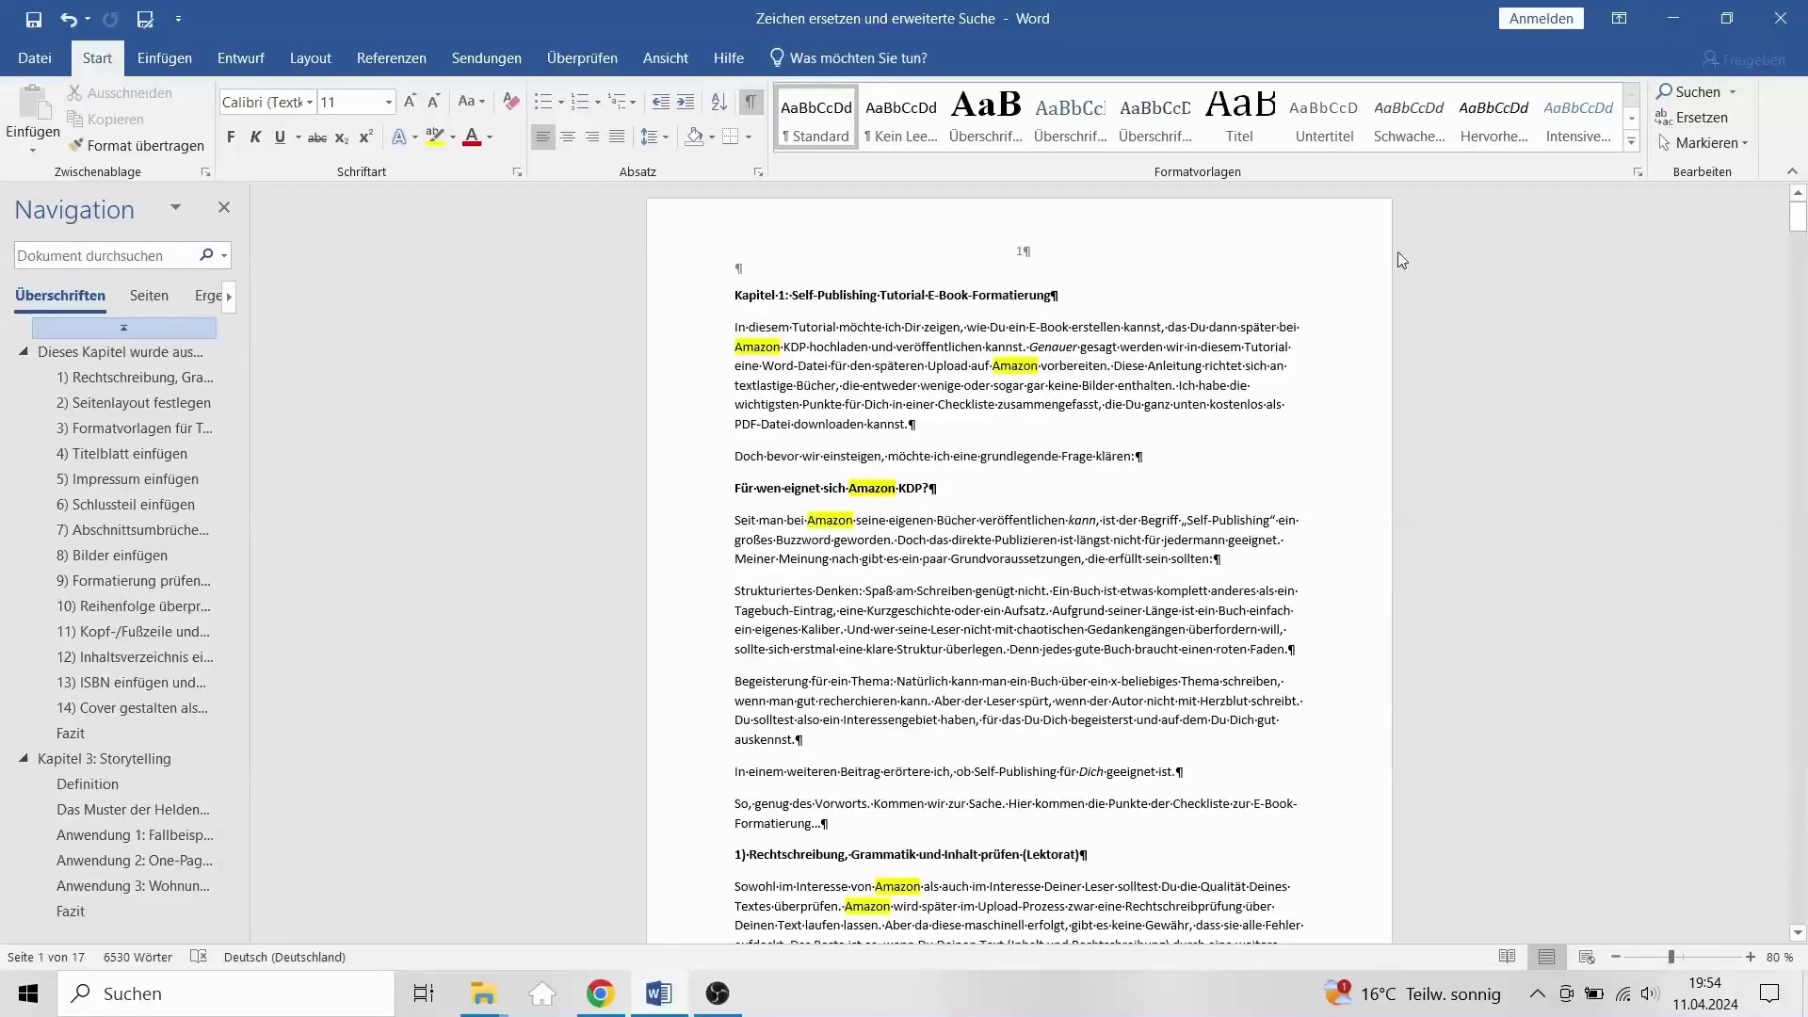
Step: Set up an Advanced Find with an empty search term and Kursiv (italic) font formatting
left_click(1734, 92)
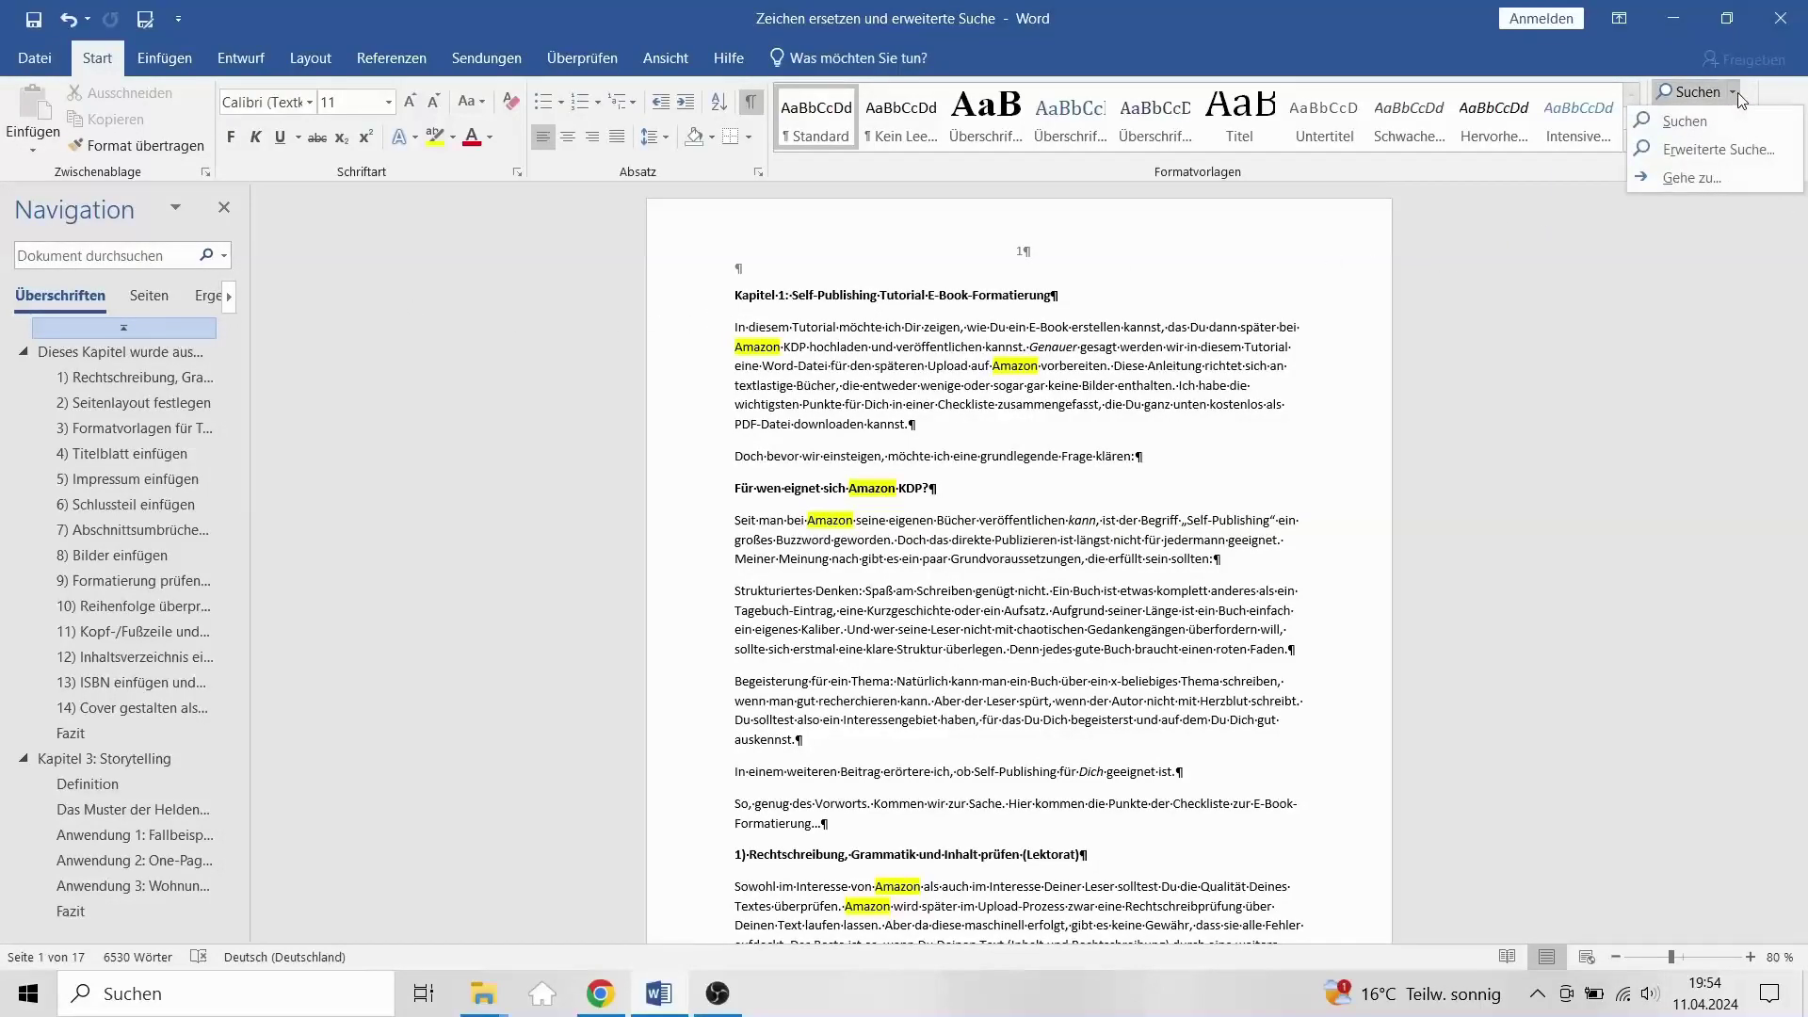
left_click(1707, 151)
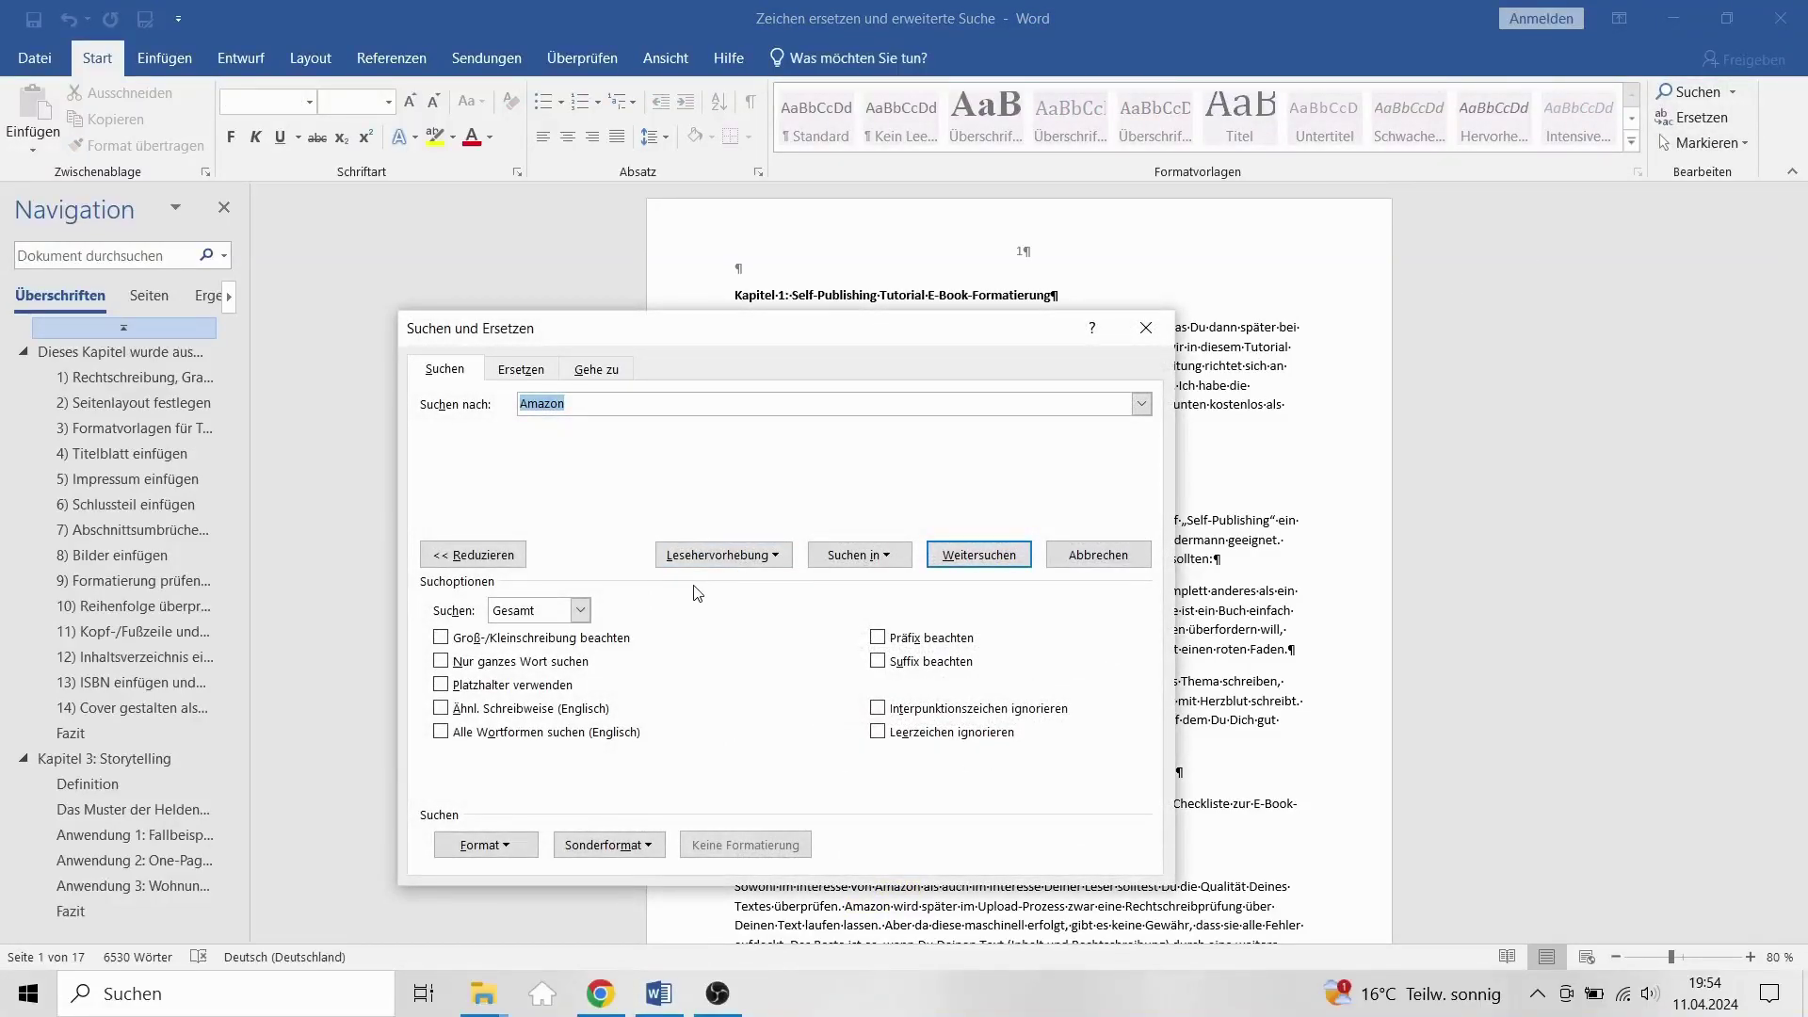
key("BackSpace")
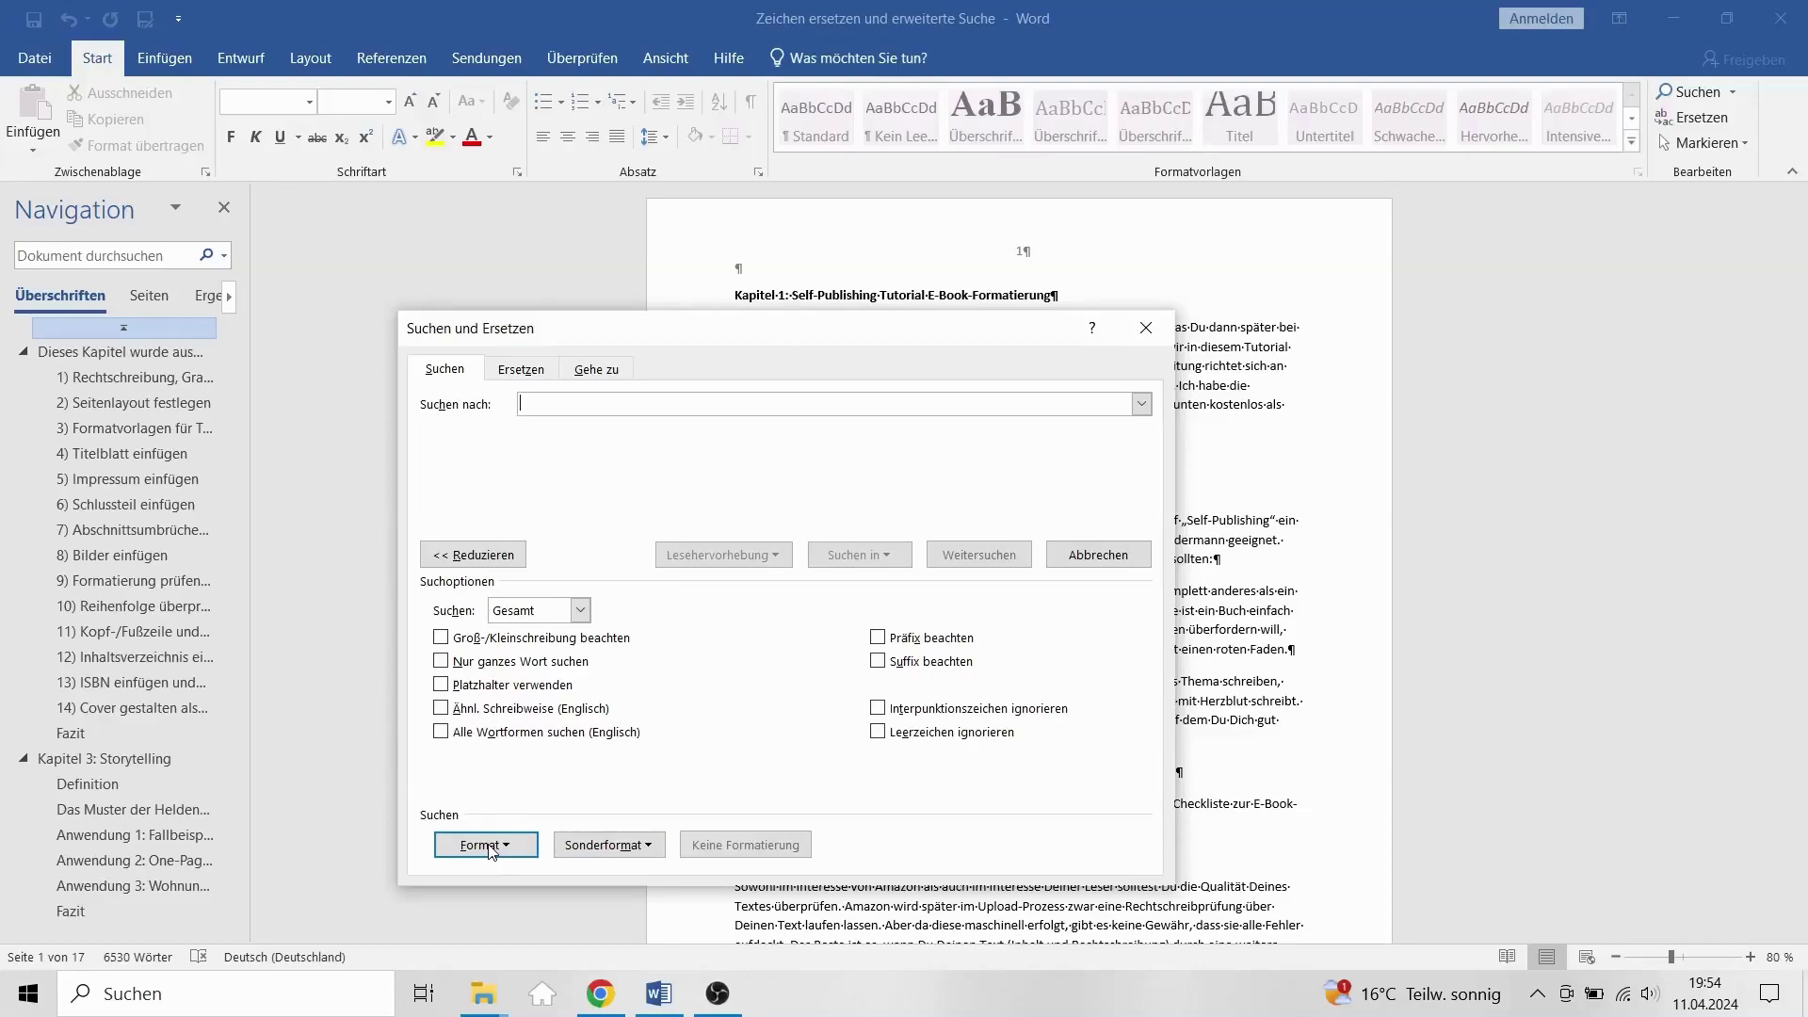
left_click(490, 849)
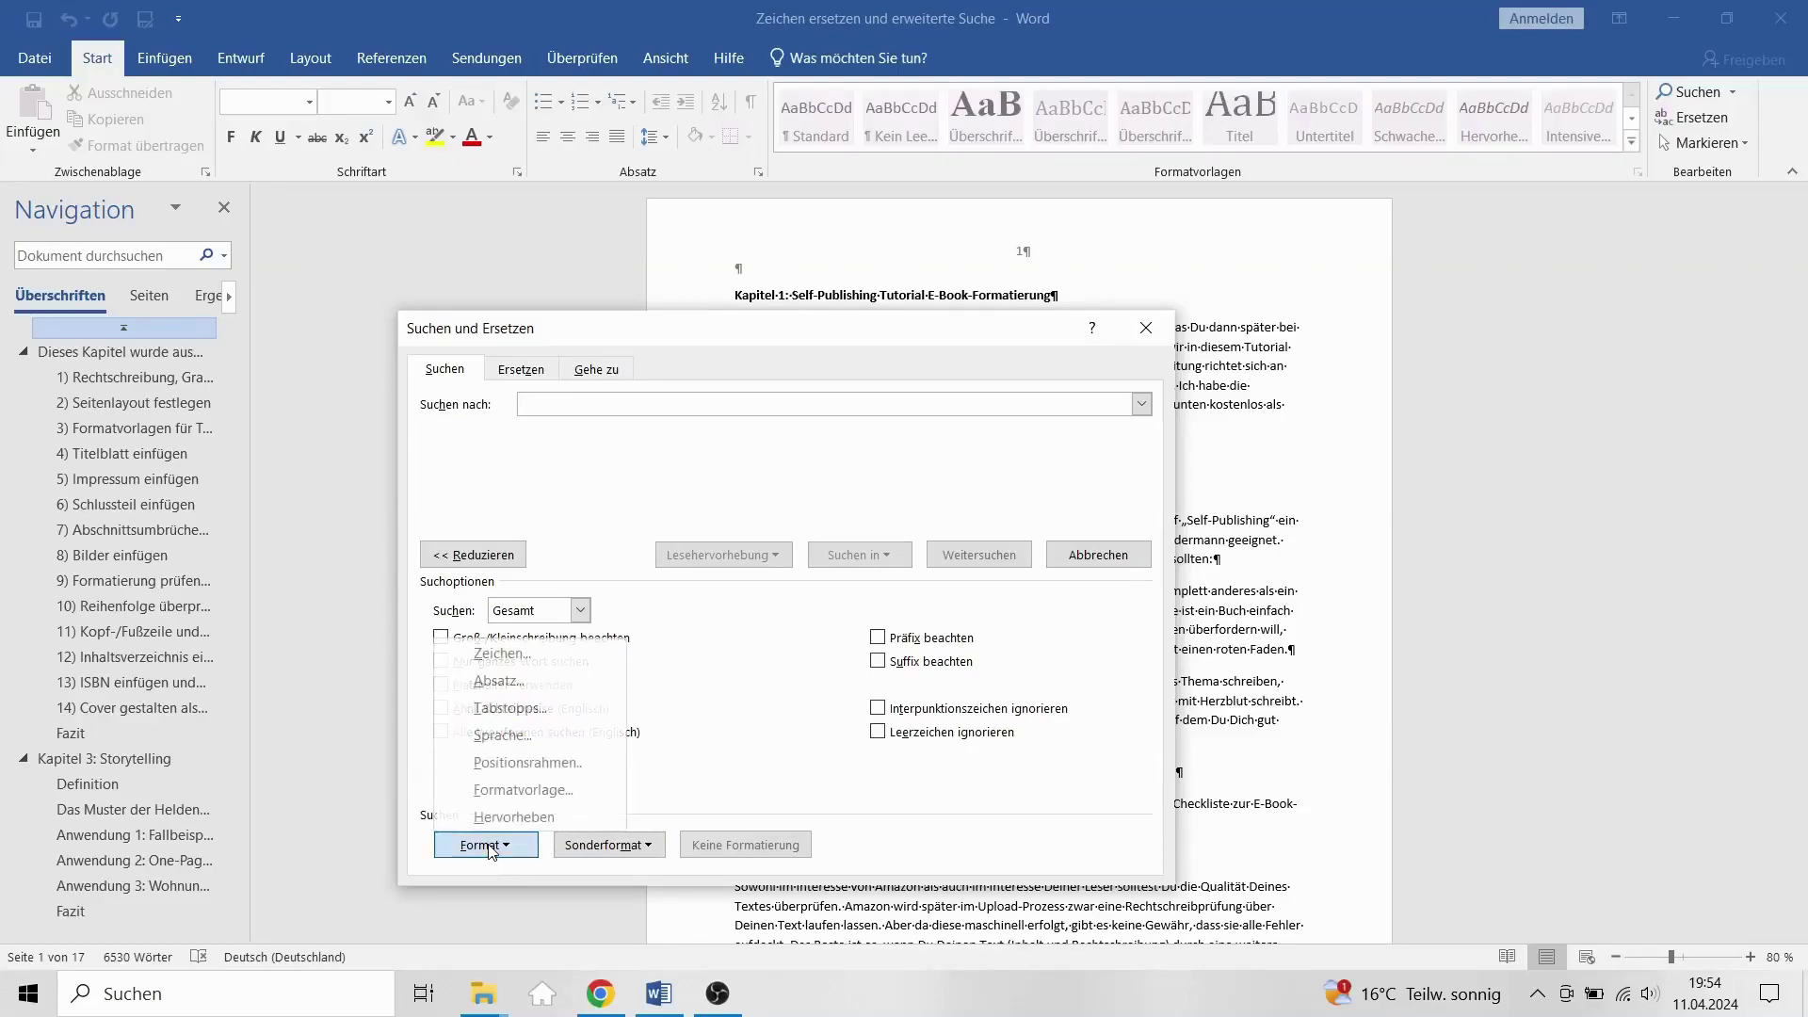
left_click(504, 654)
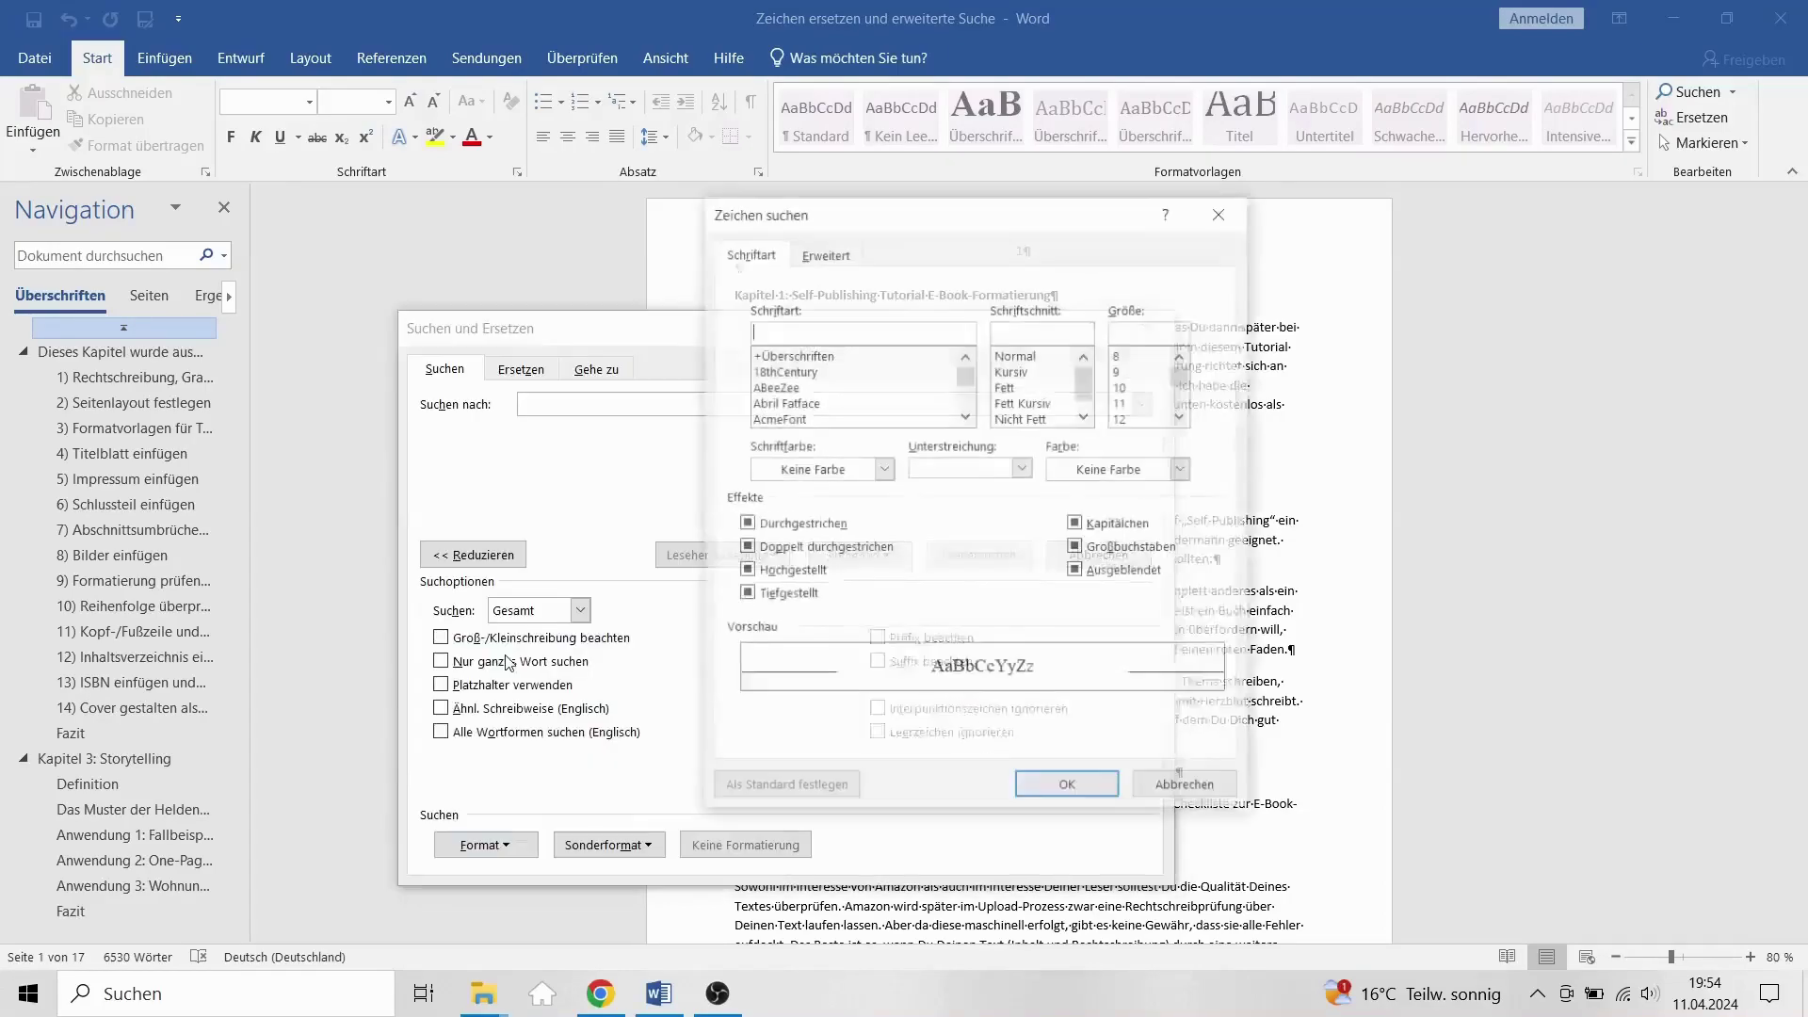
left_click(1012, 370)
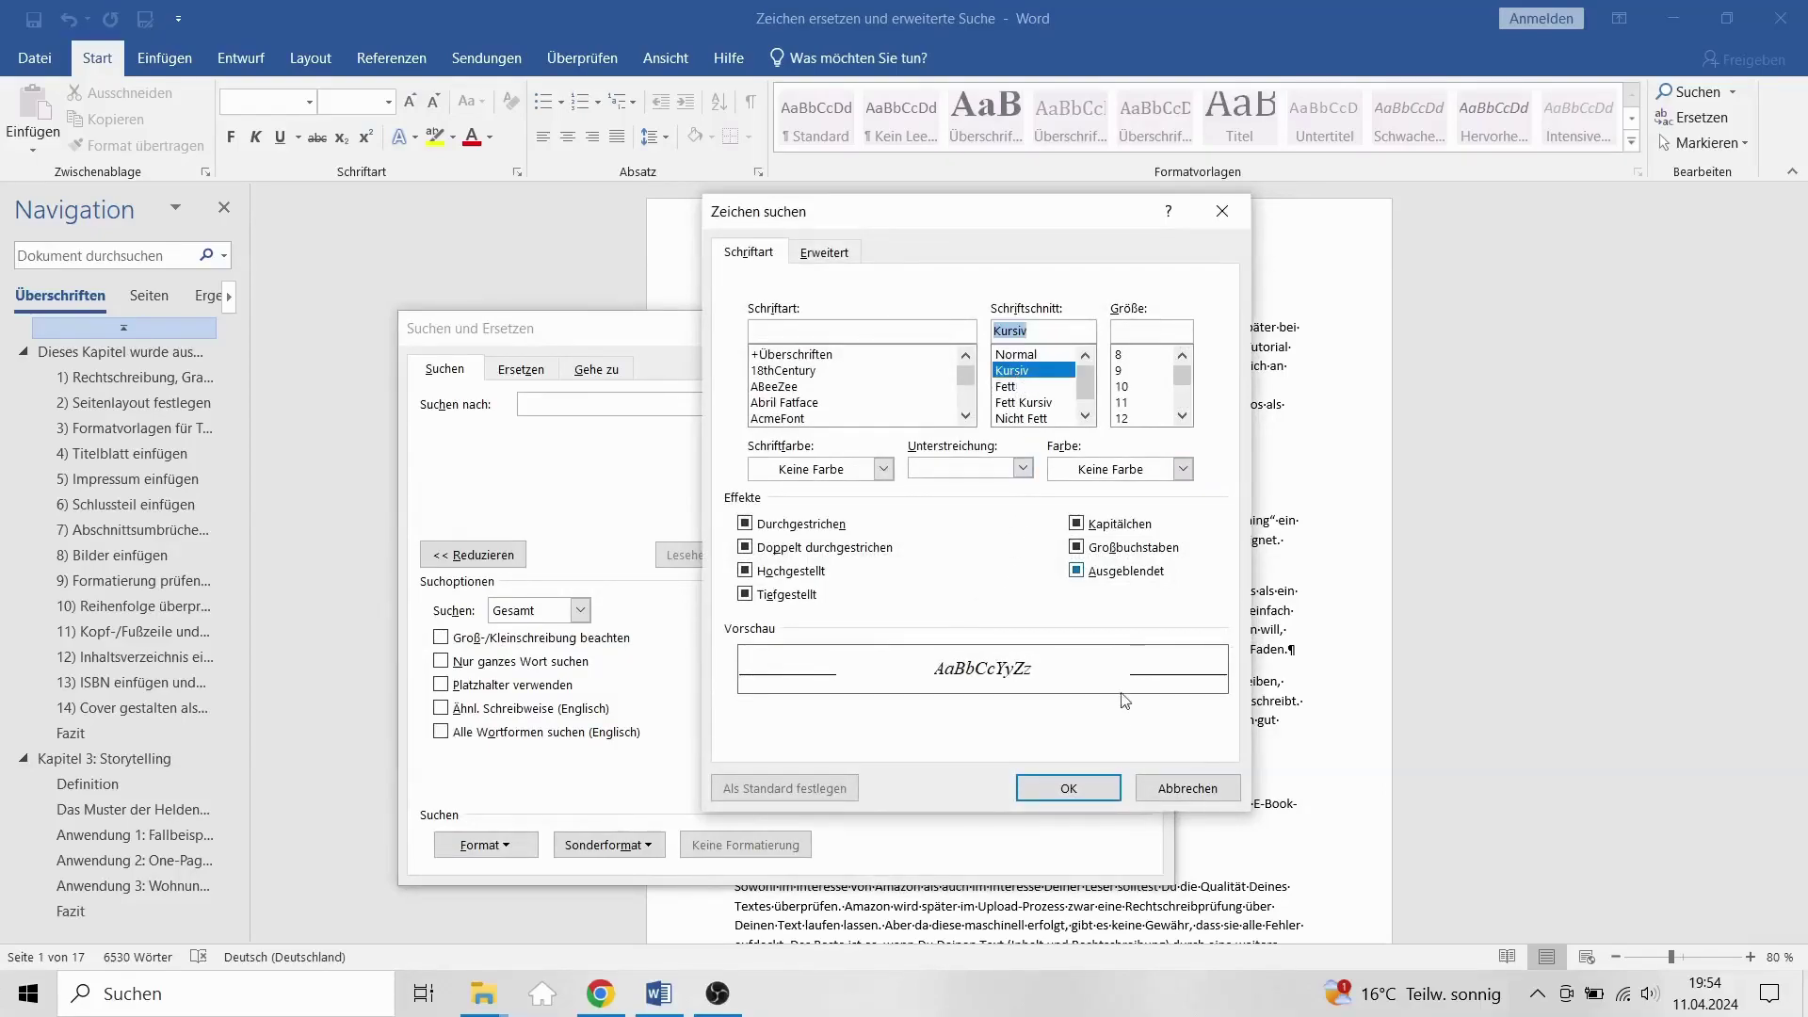
left_click(1068, 790)
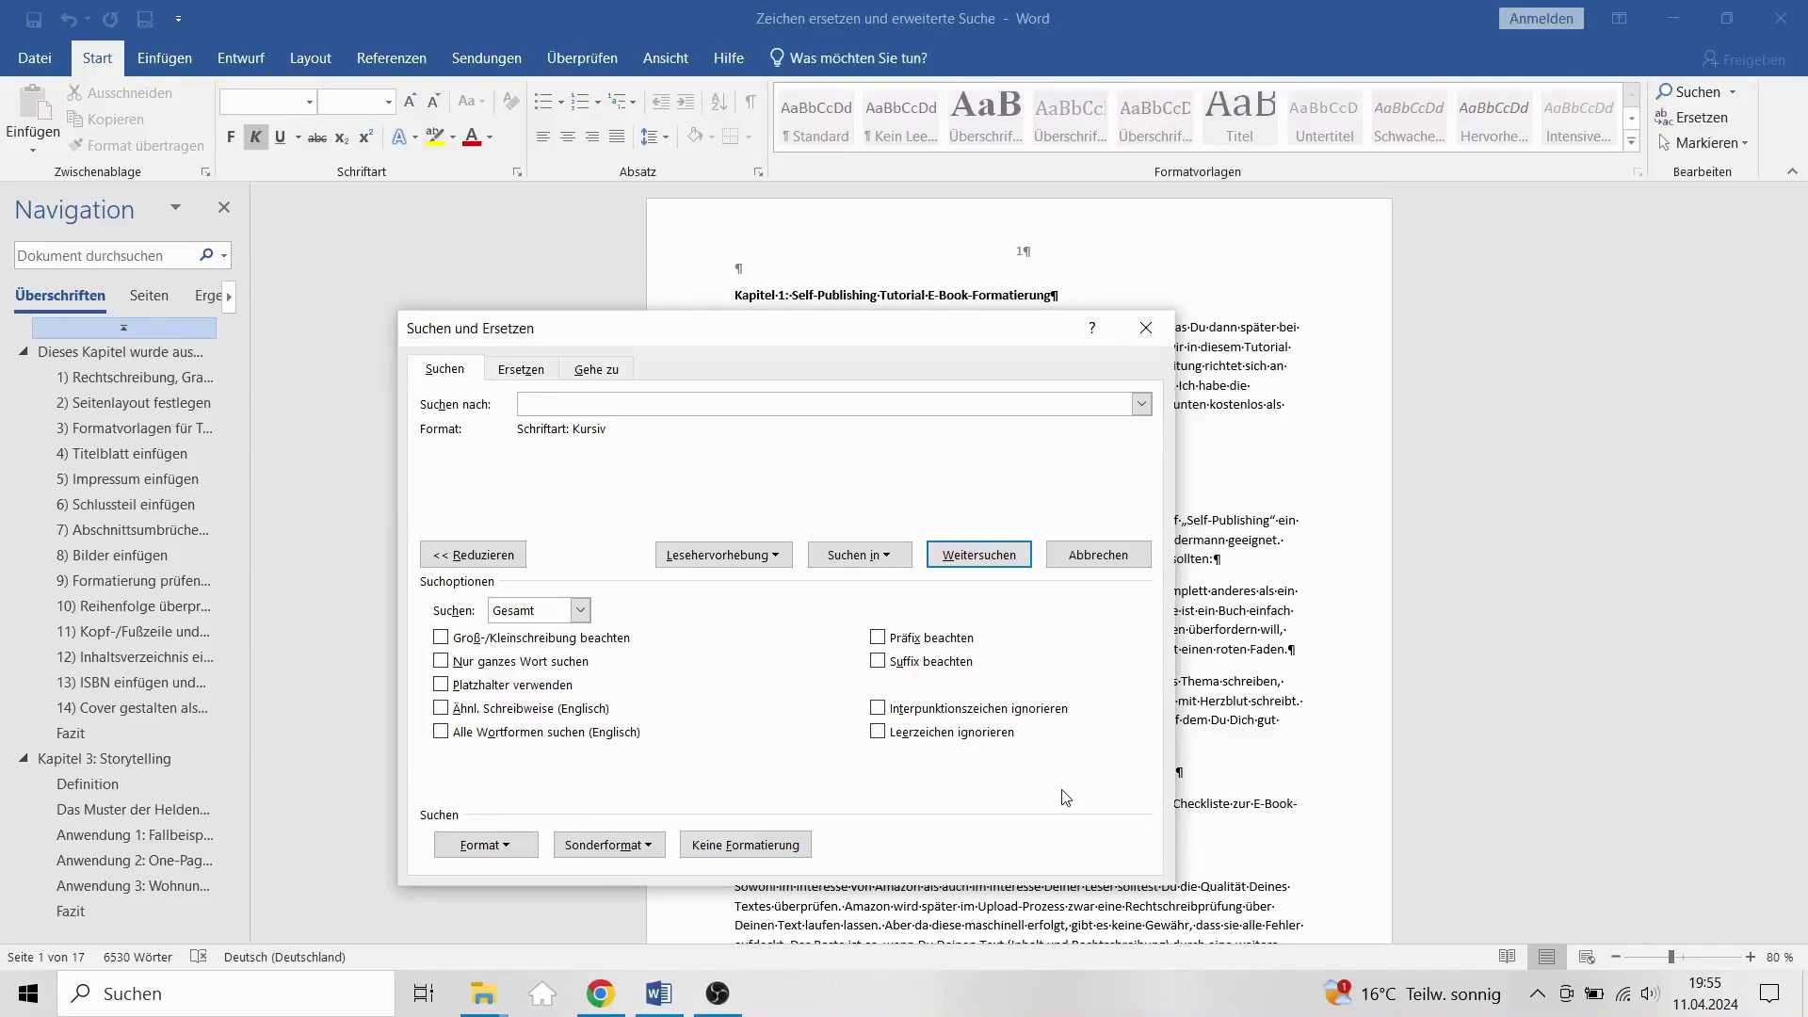
Step: Highlight all 5 italic matches in yellow, close the dialog and scroll back to page 1
left_click(483, 845)
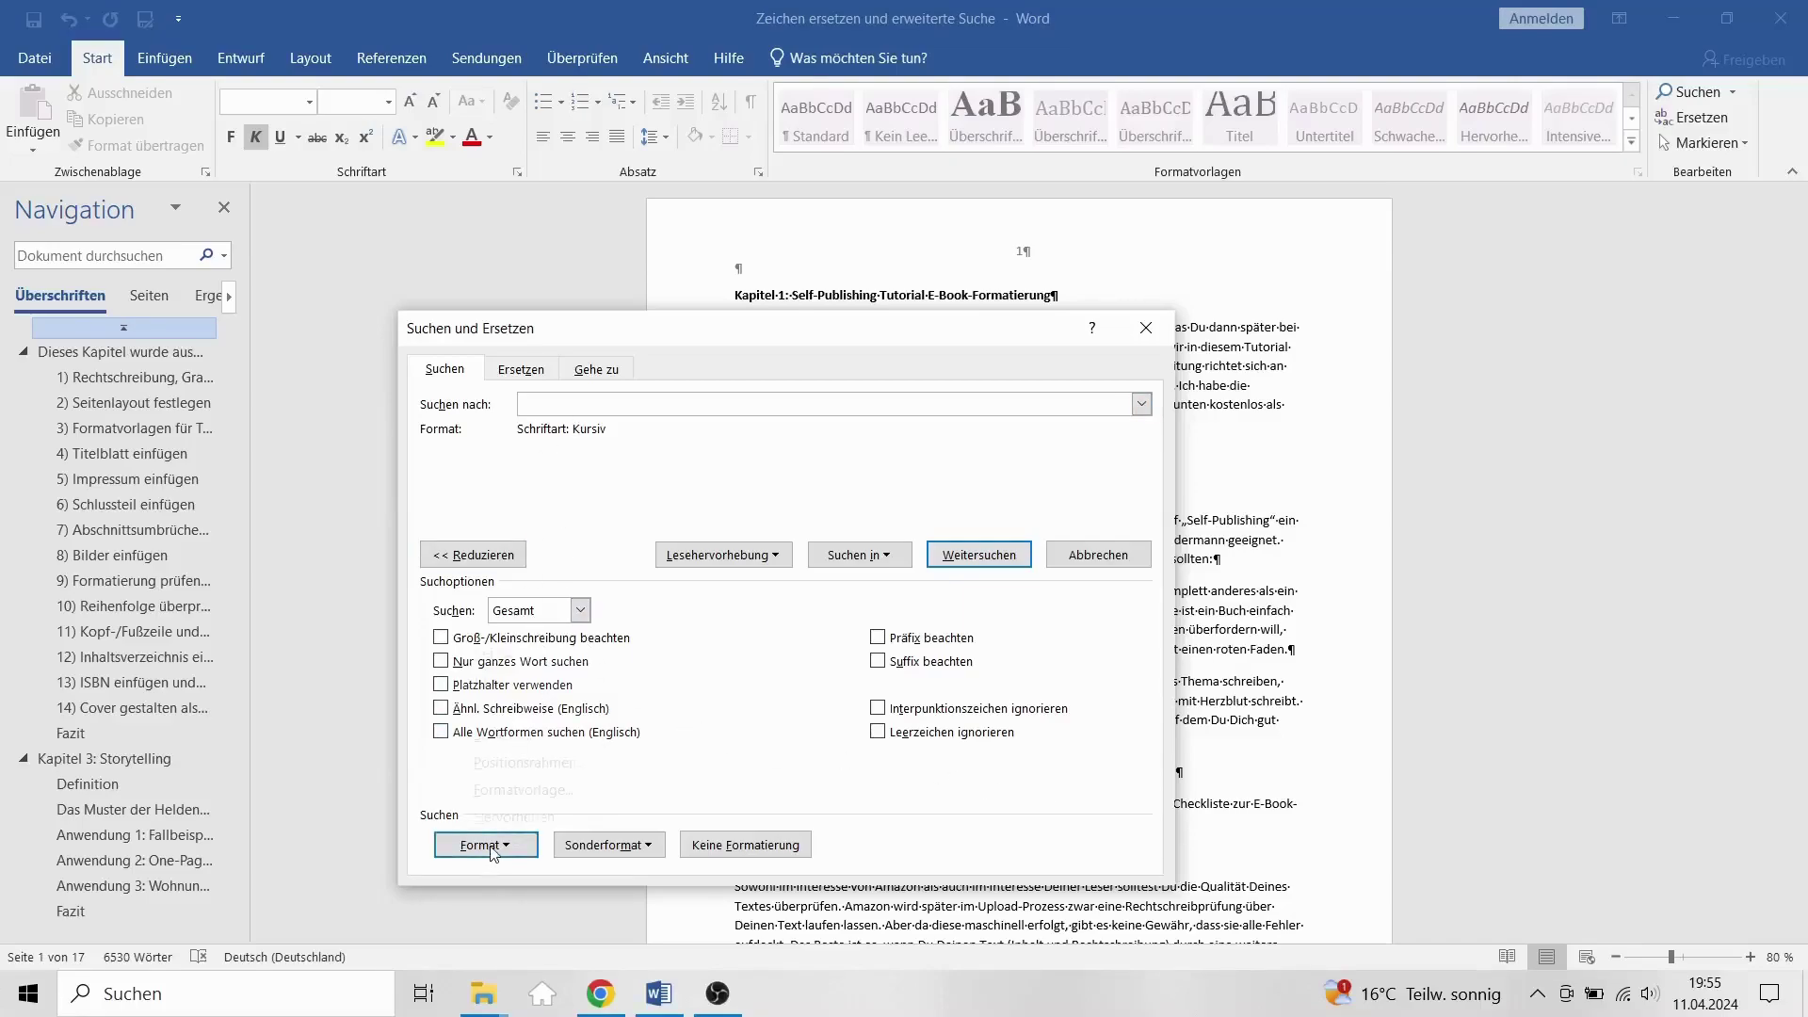
left_click(704, 695)
left_click(737, 560)
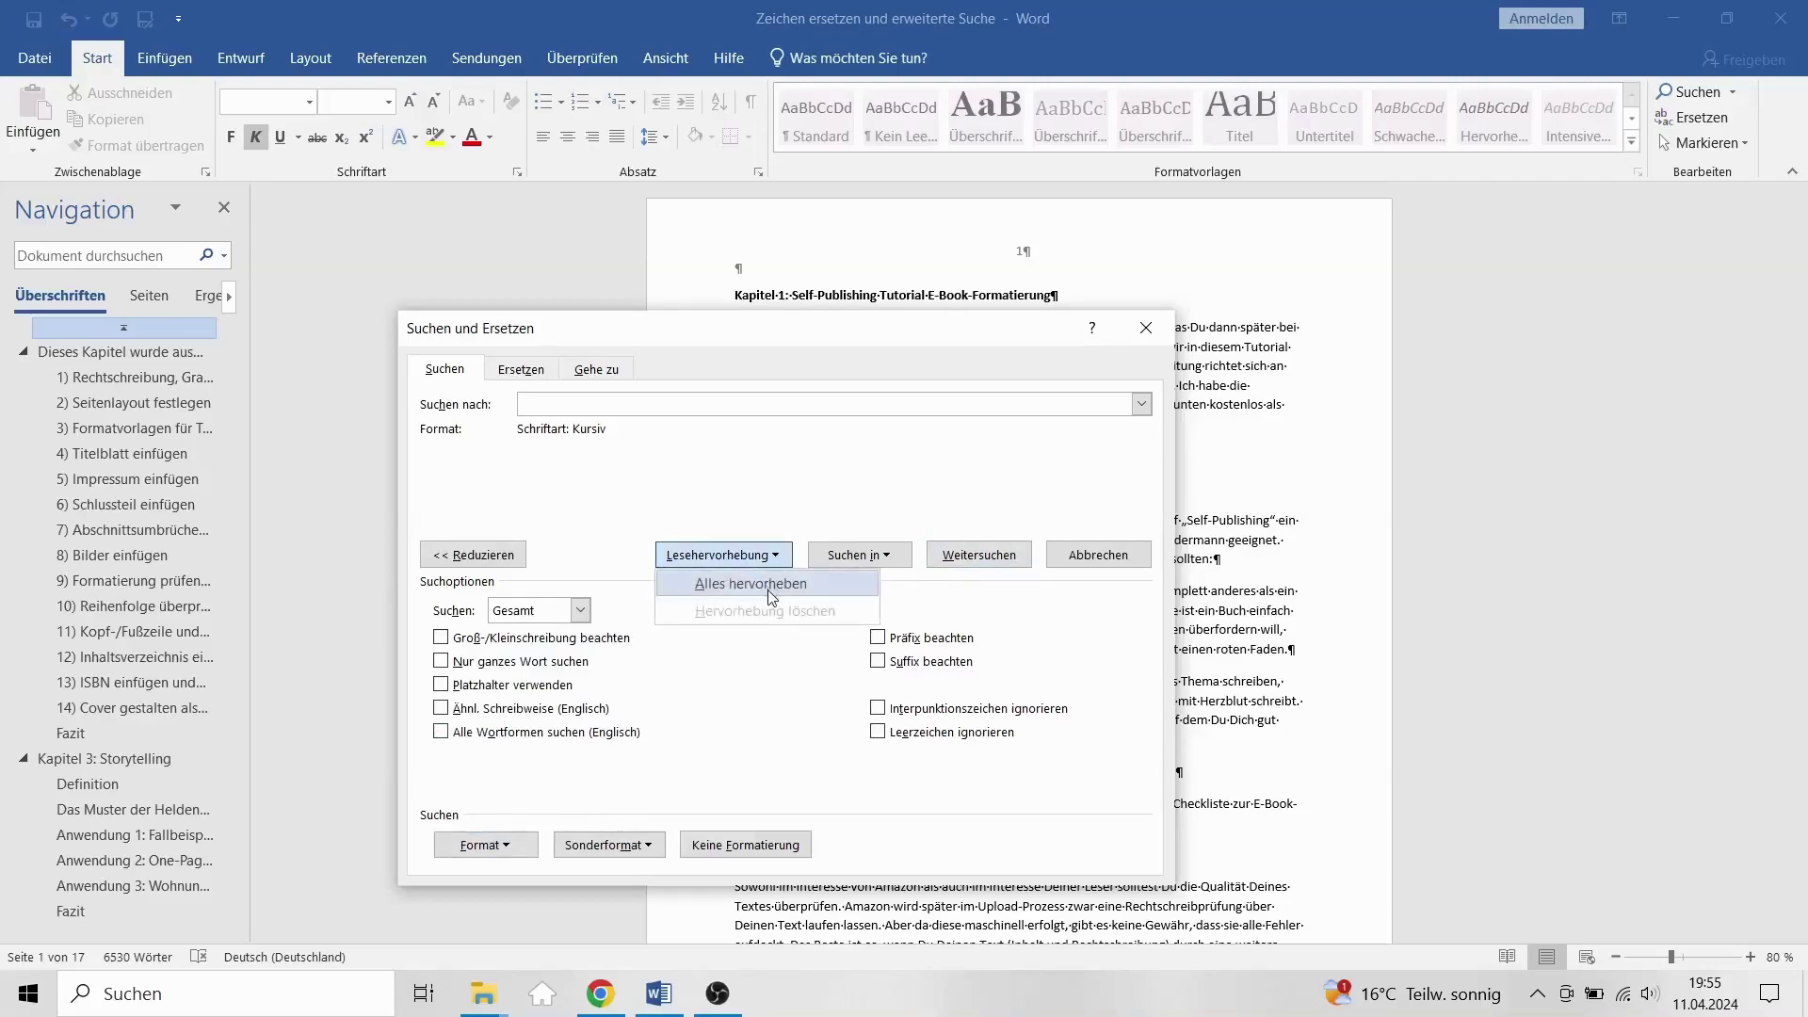
left_click(754, 594)
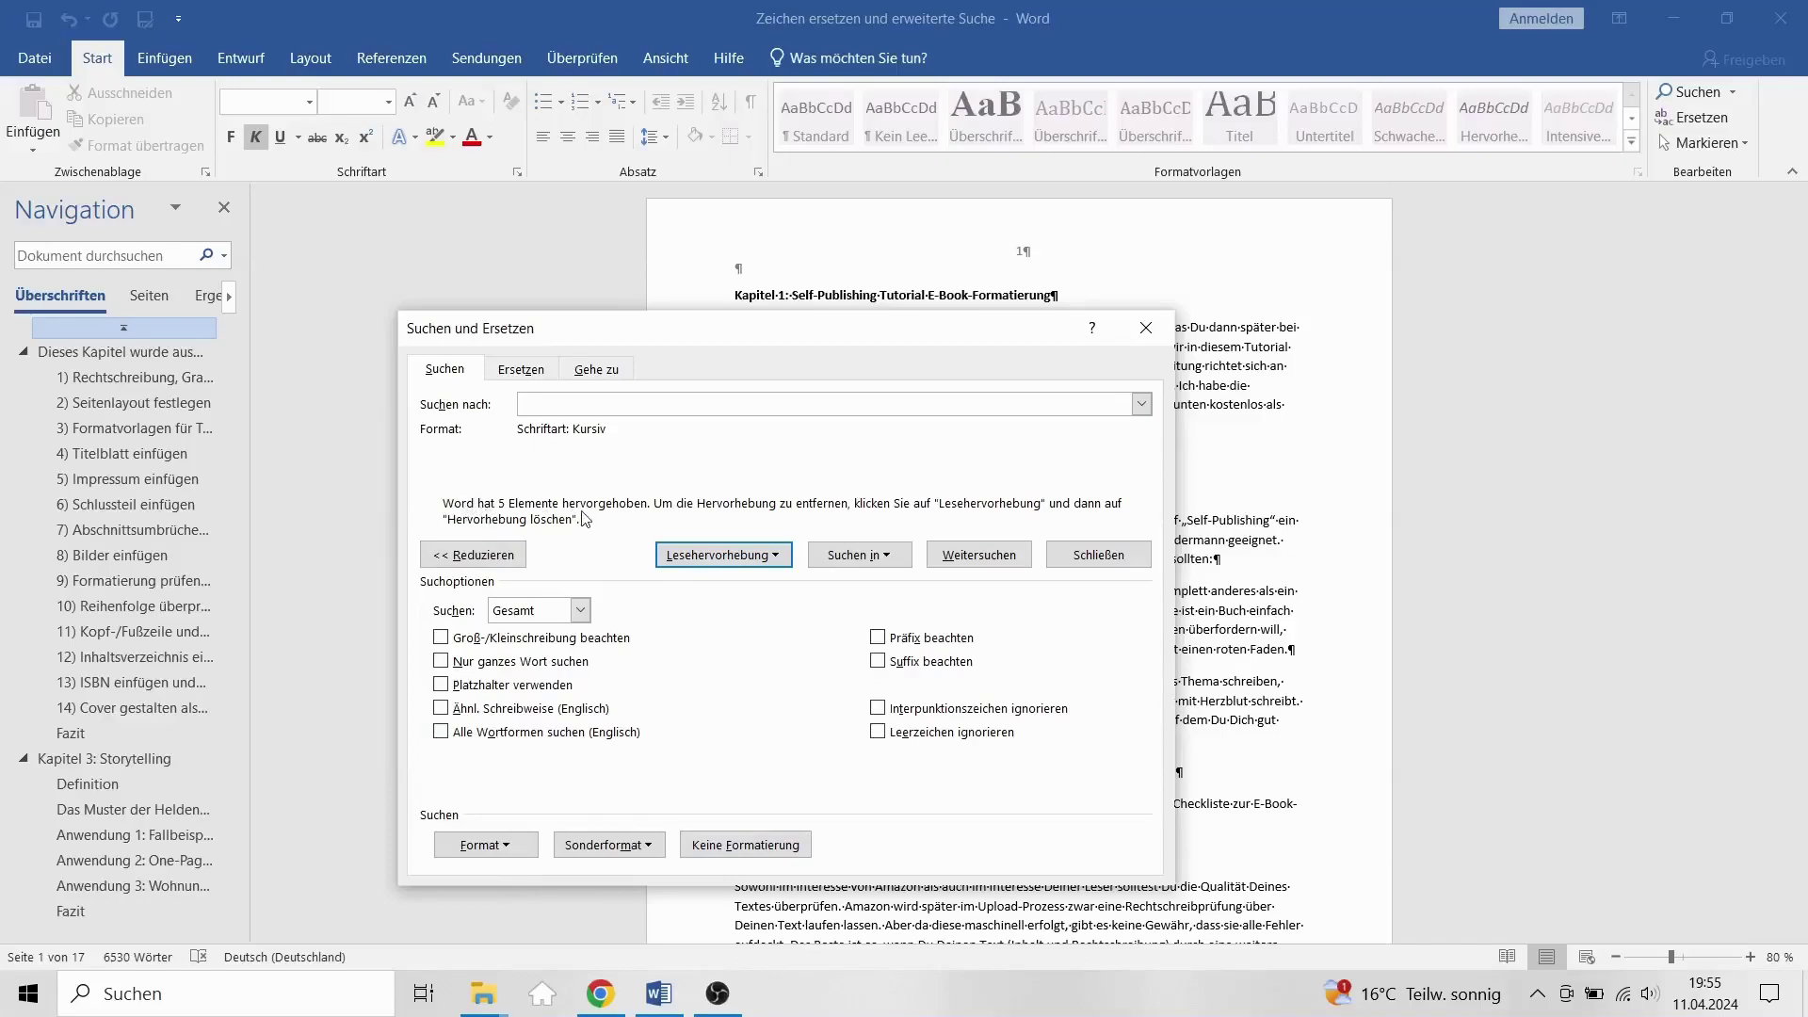
left_click(1111, 559)
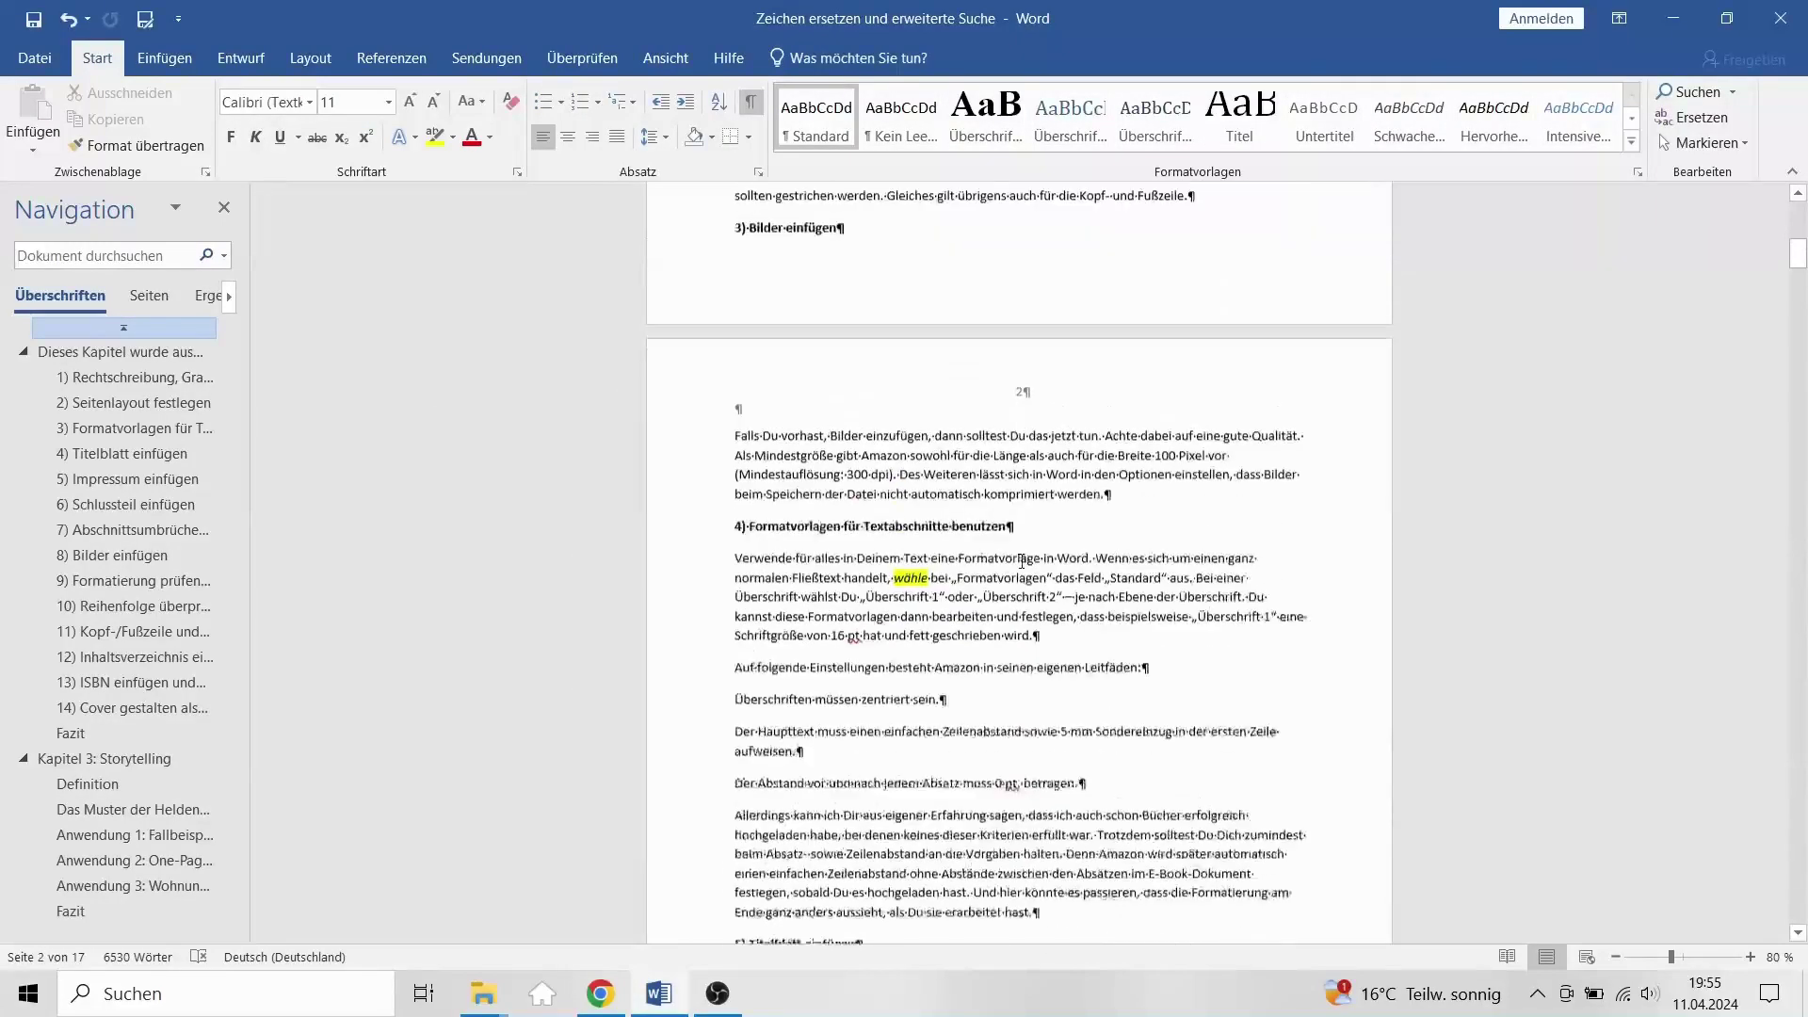
scroll(988, 612, "up", 3)
scroll(1036, 565, "up", 4)
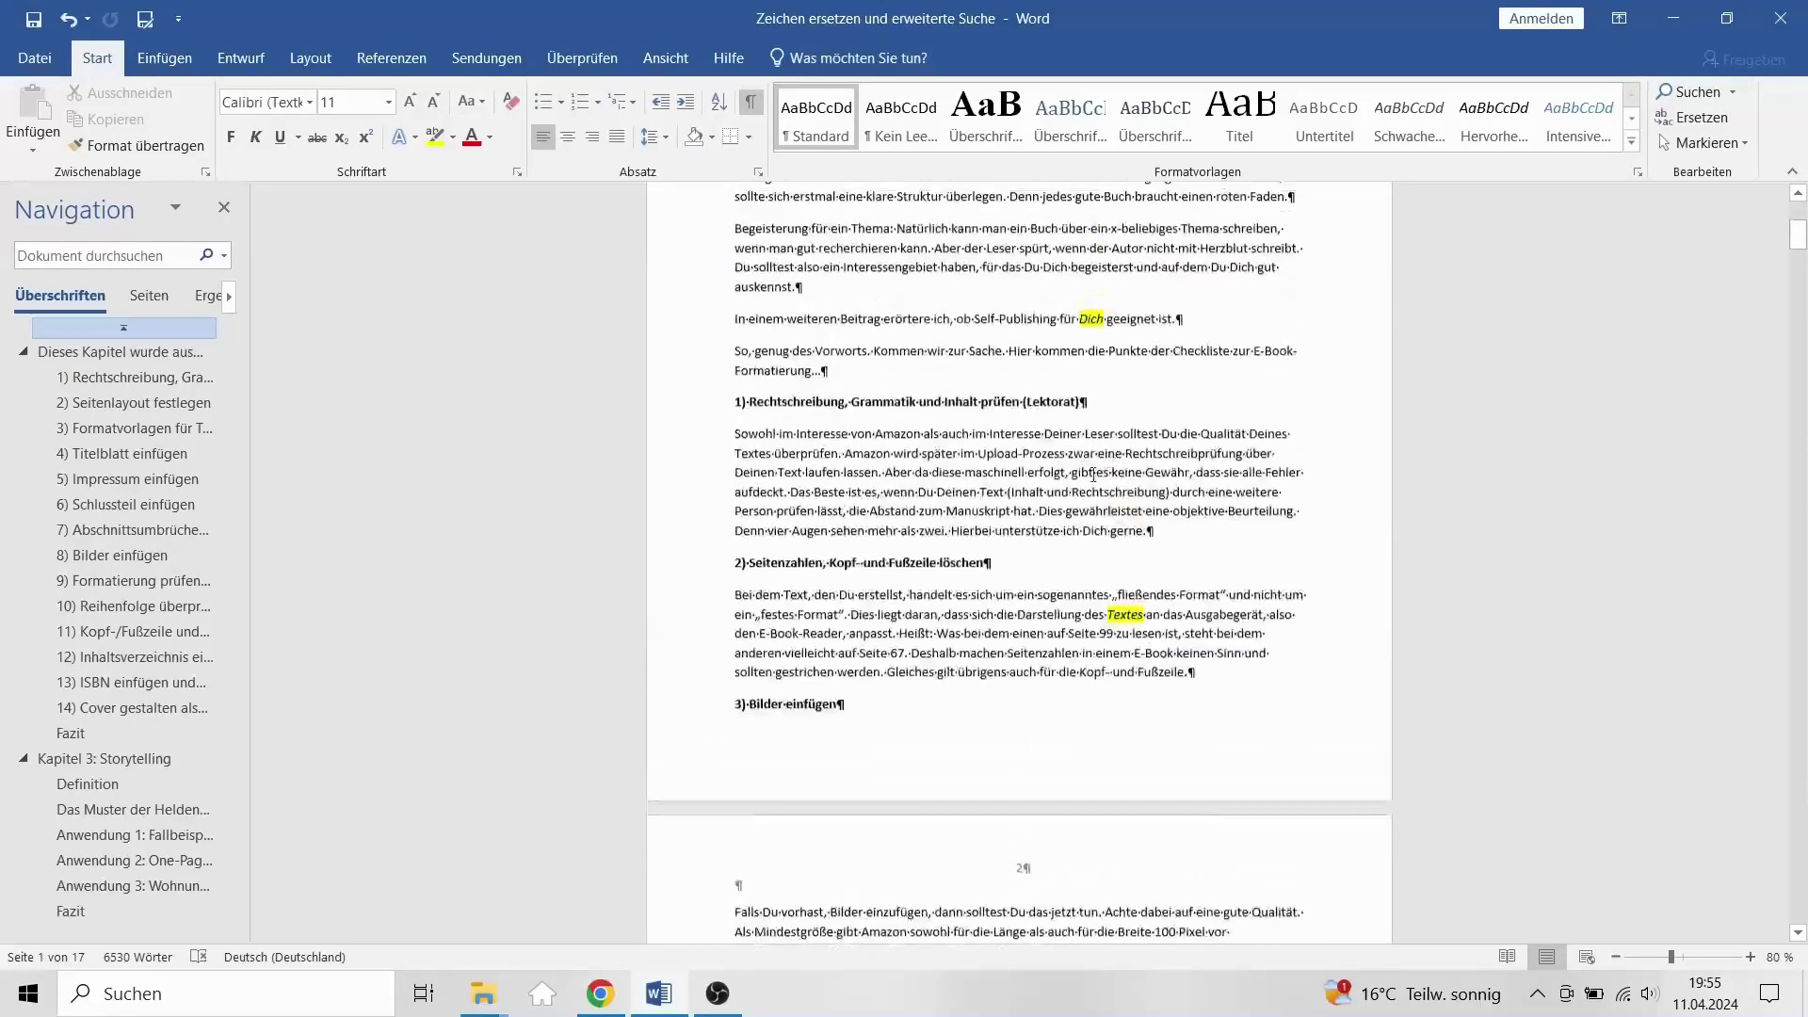
scroll(1083, 506, "up", 4)
scroll(1083, 505, "up", 3)
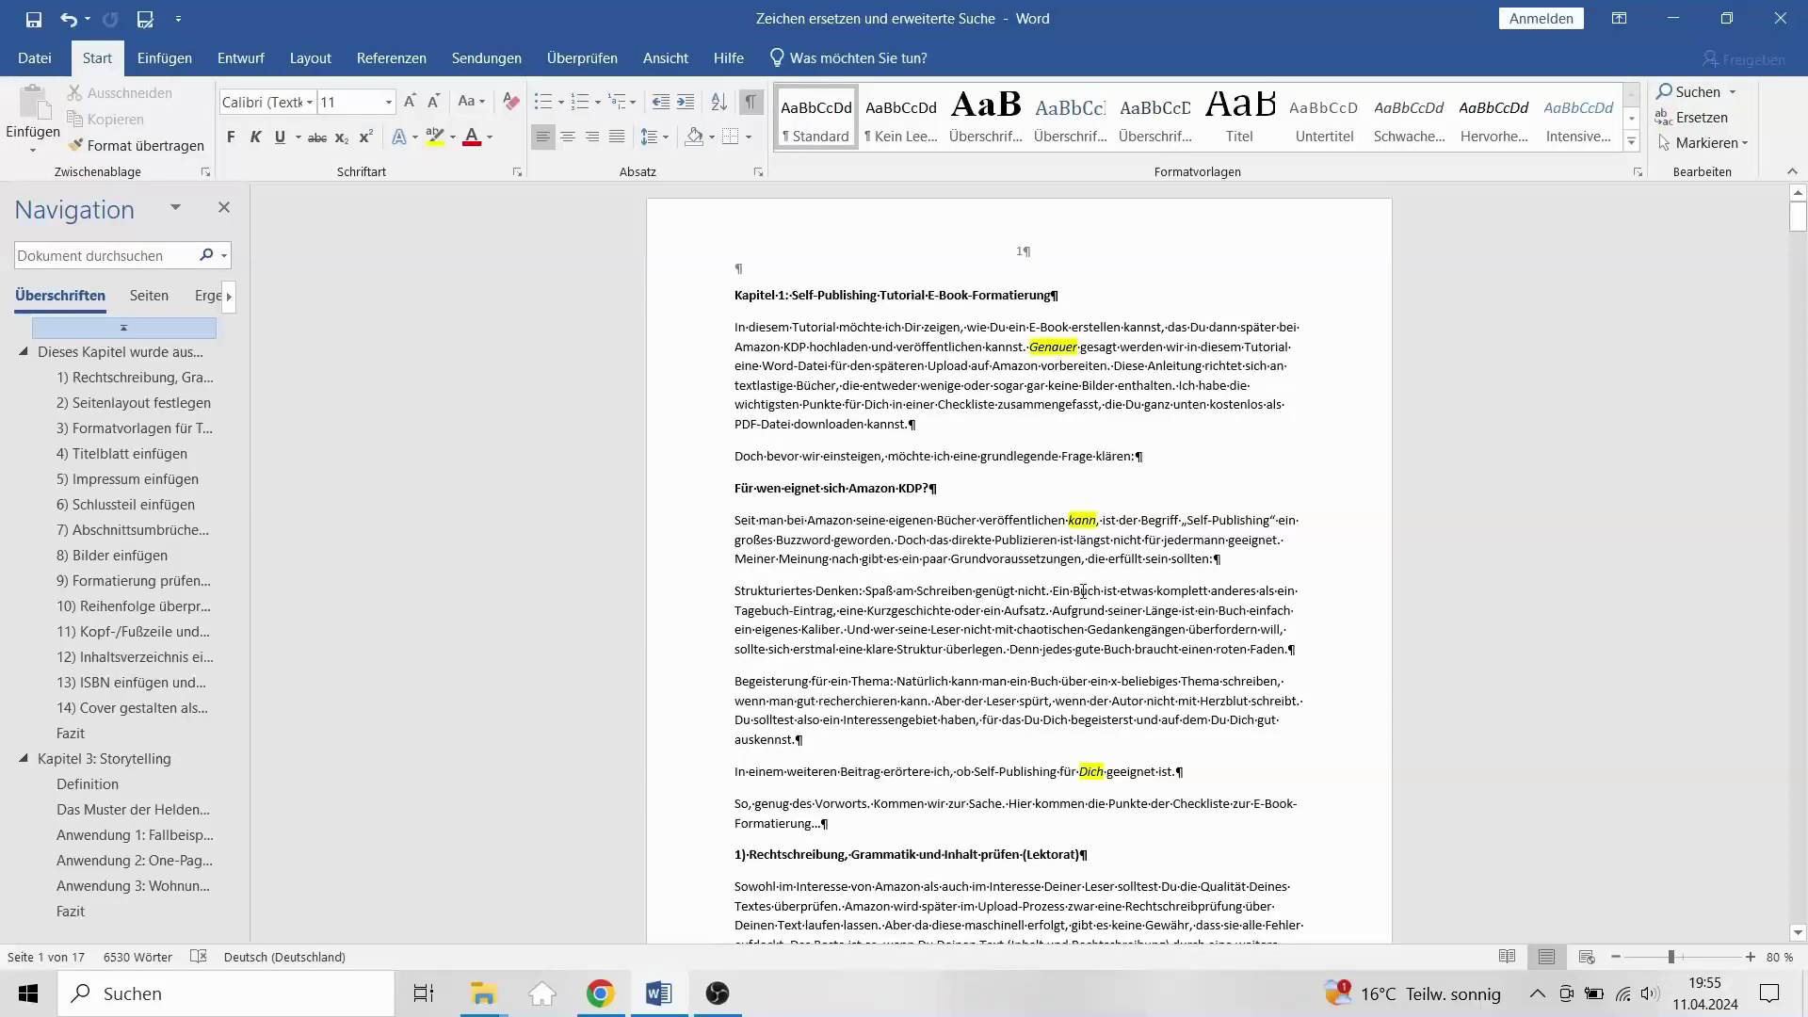
Step: Reopen Advanced Find, review the Kursiv character format, and cancel both dialogs to clear the italic highlights
left_click(1732, 92)
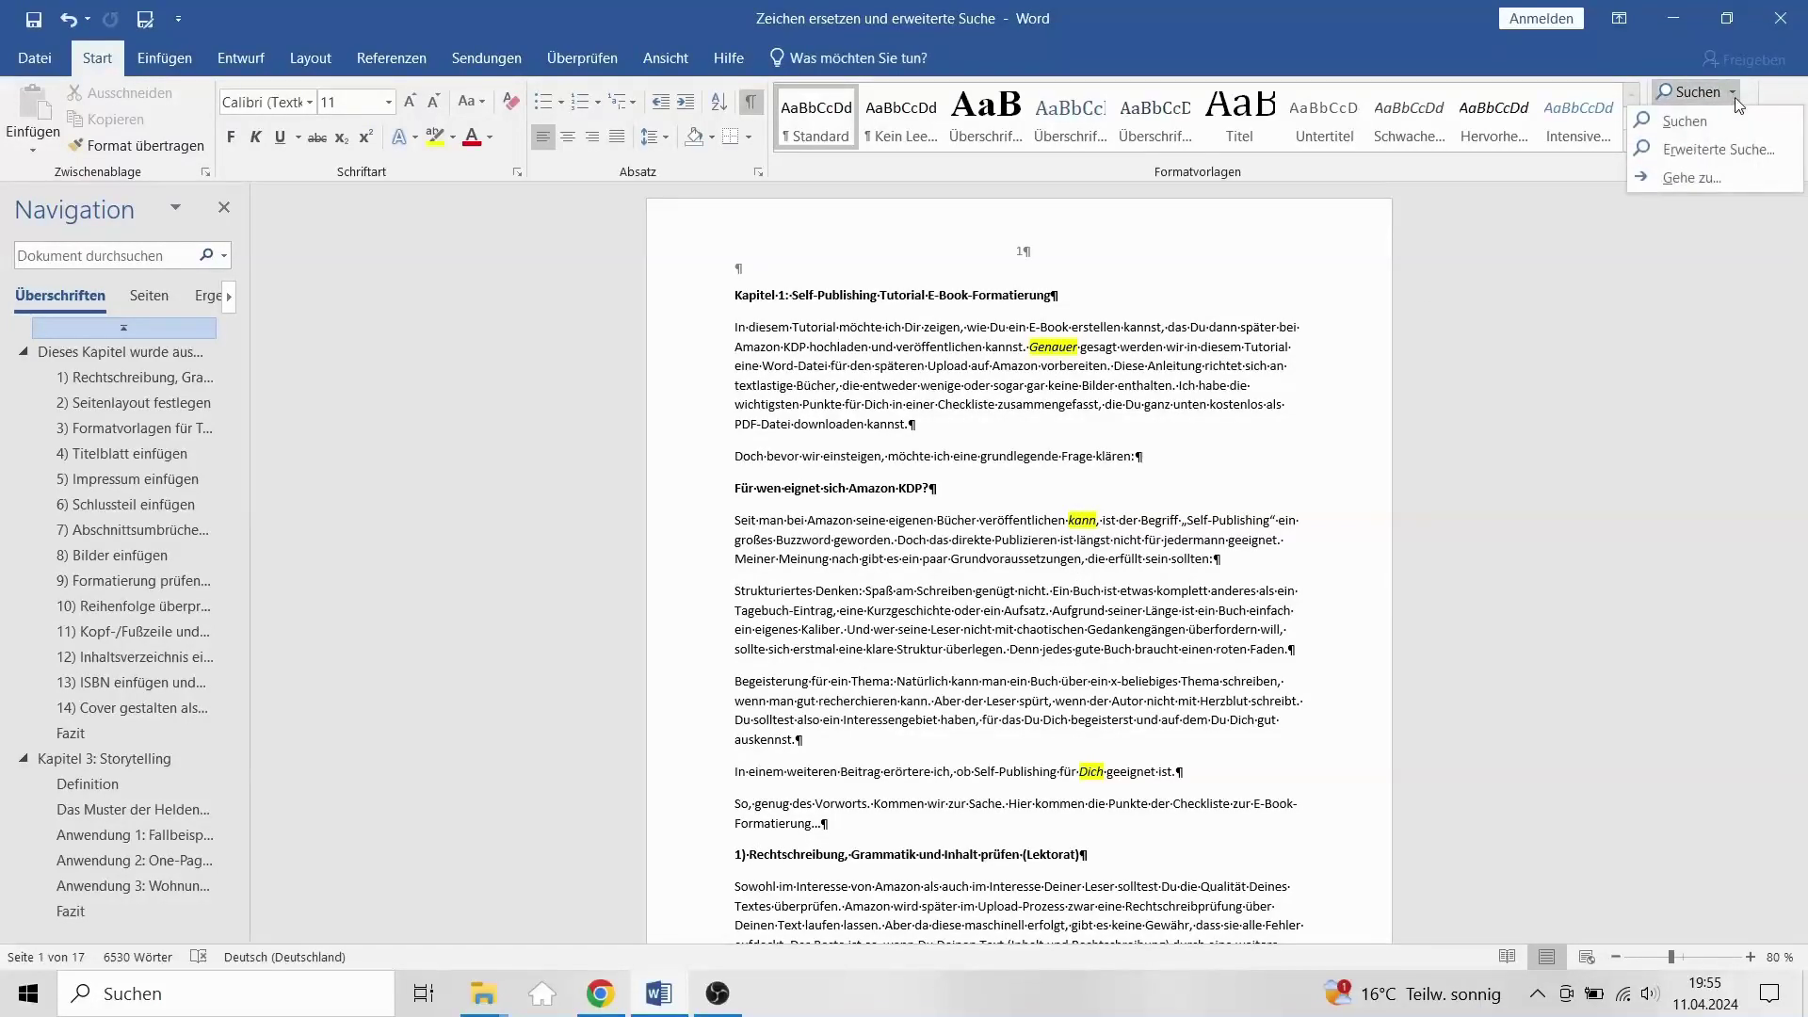
left_click(1731, 147)
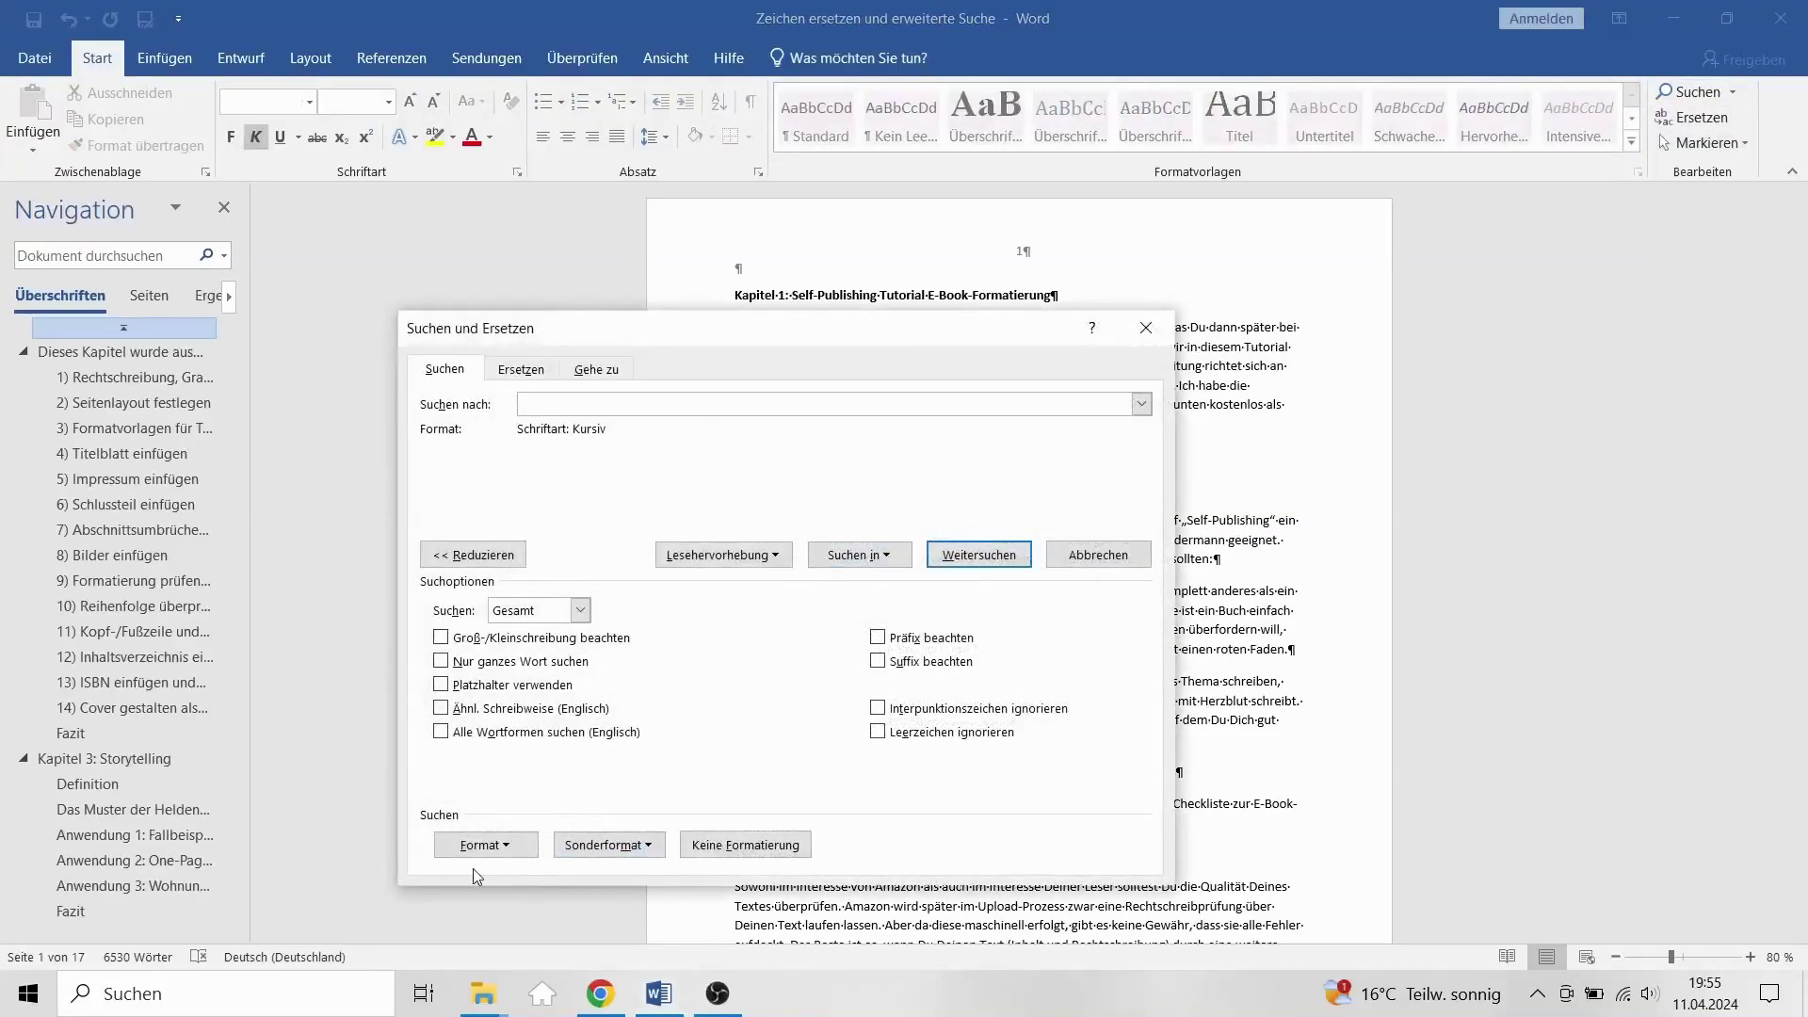
left_click(528, 844)
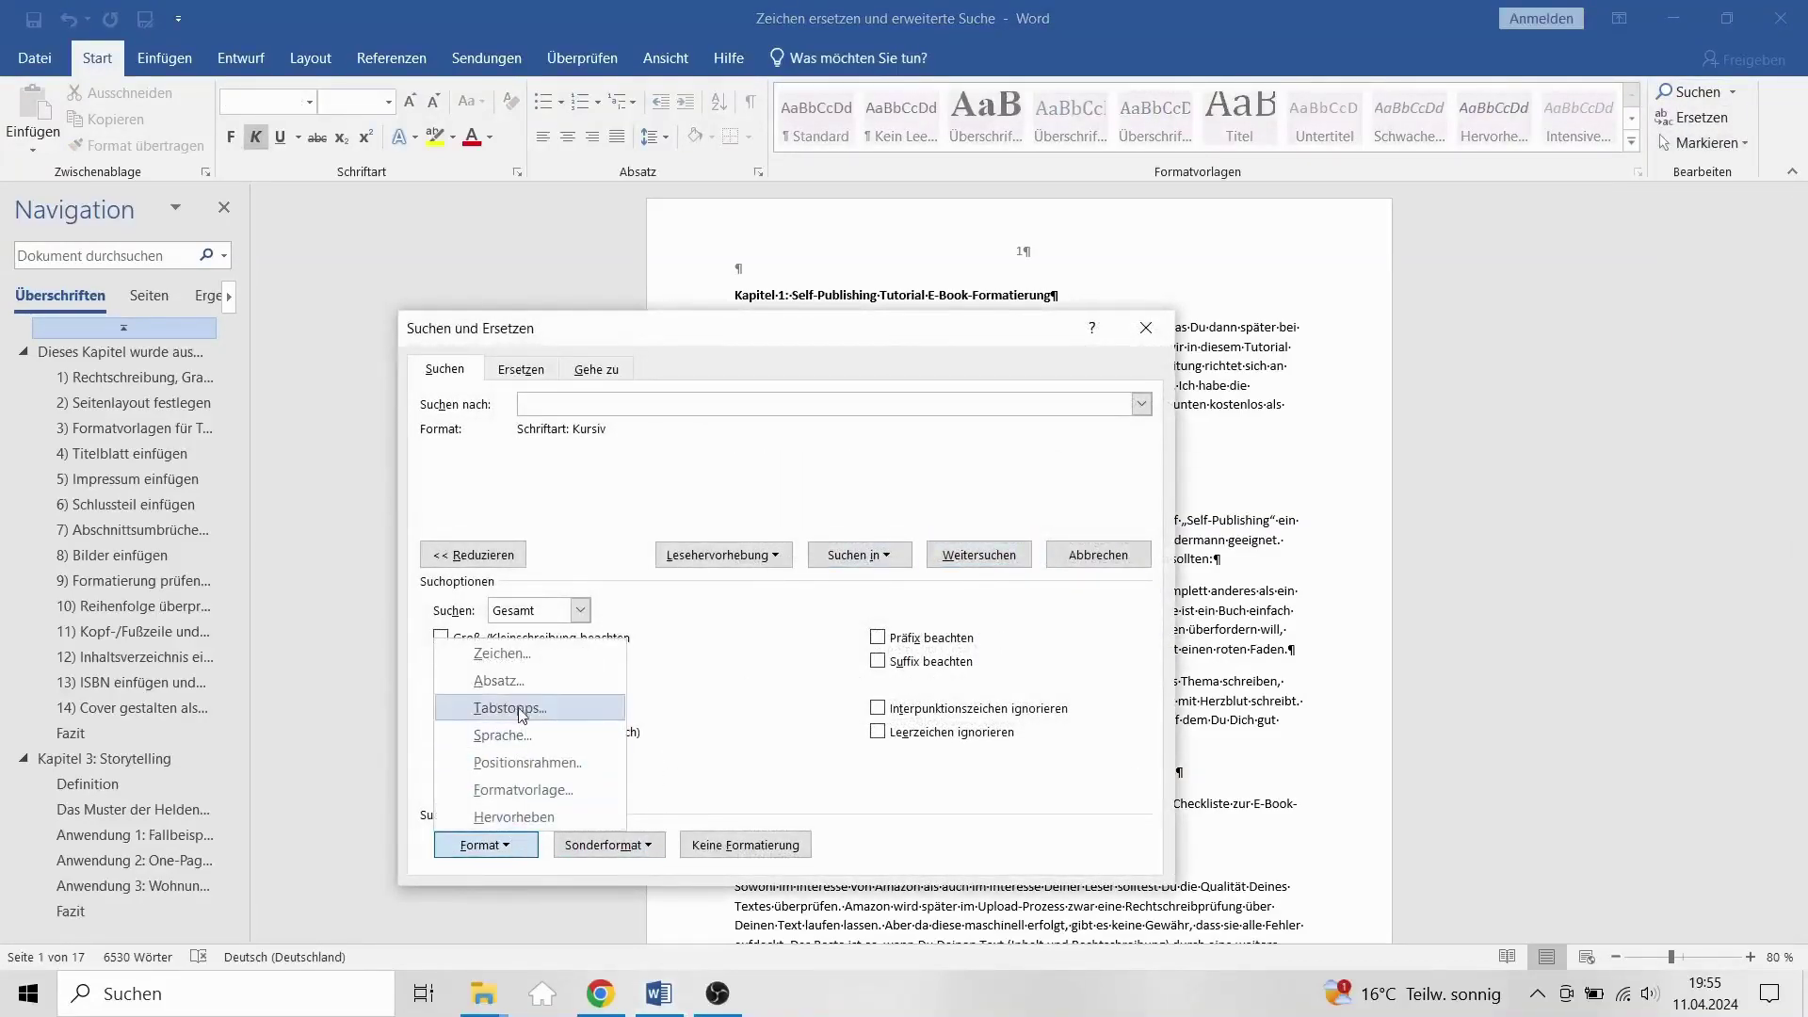
left_click(496, 655)
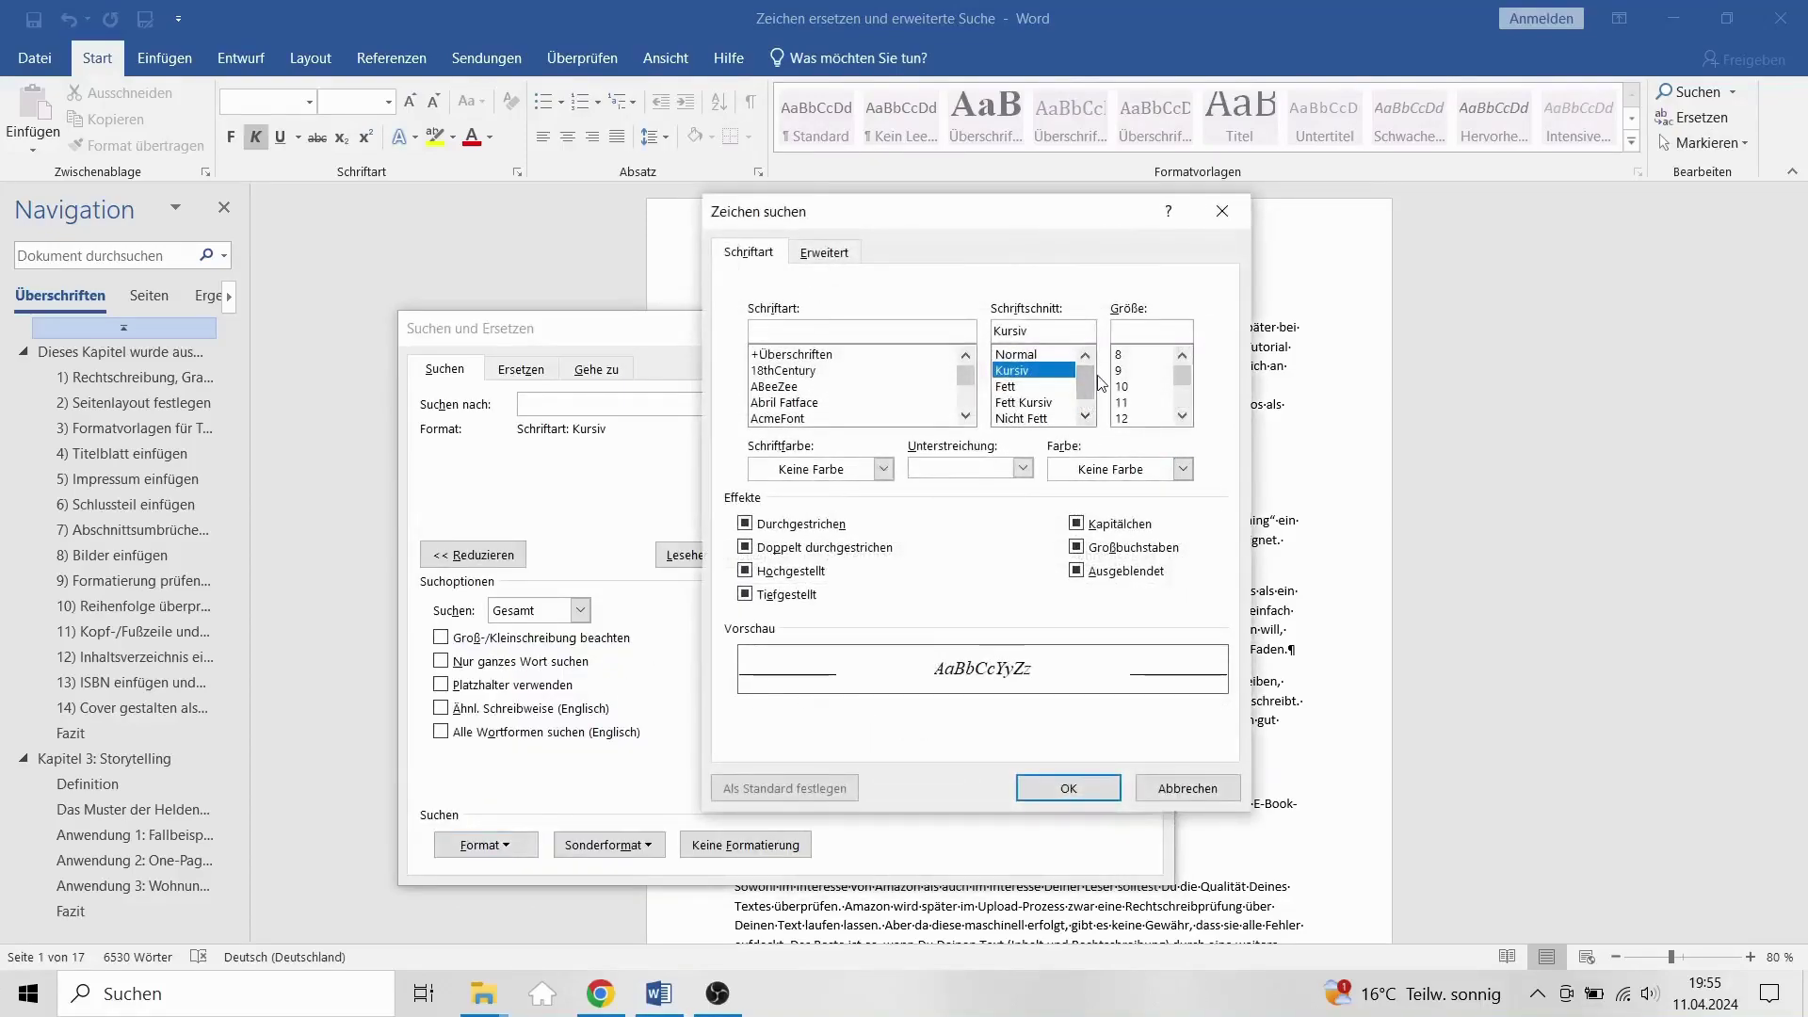
left_click_drag(1086, 394, 1088, 396)
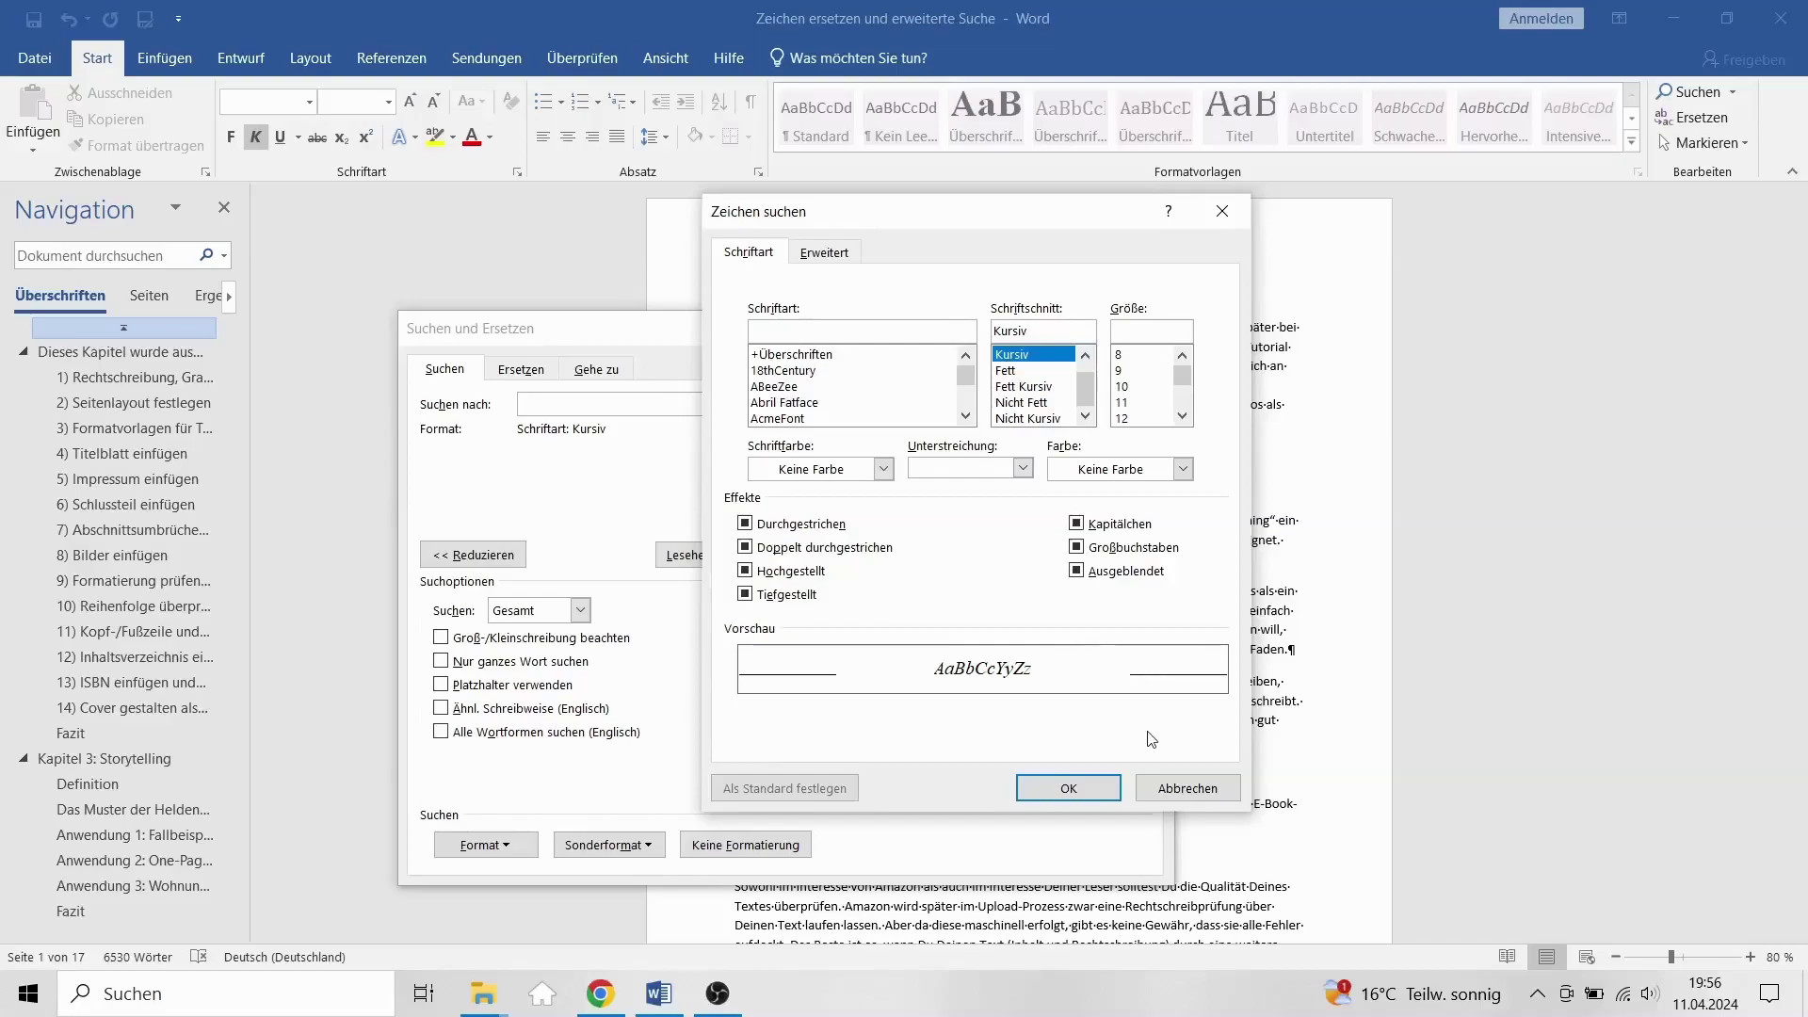
left_click(1189, 788)
left_click(1111, 557)
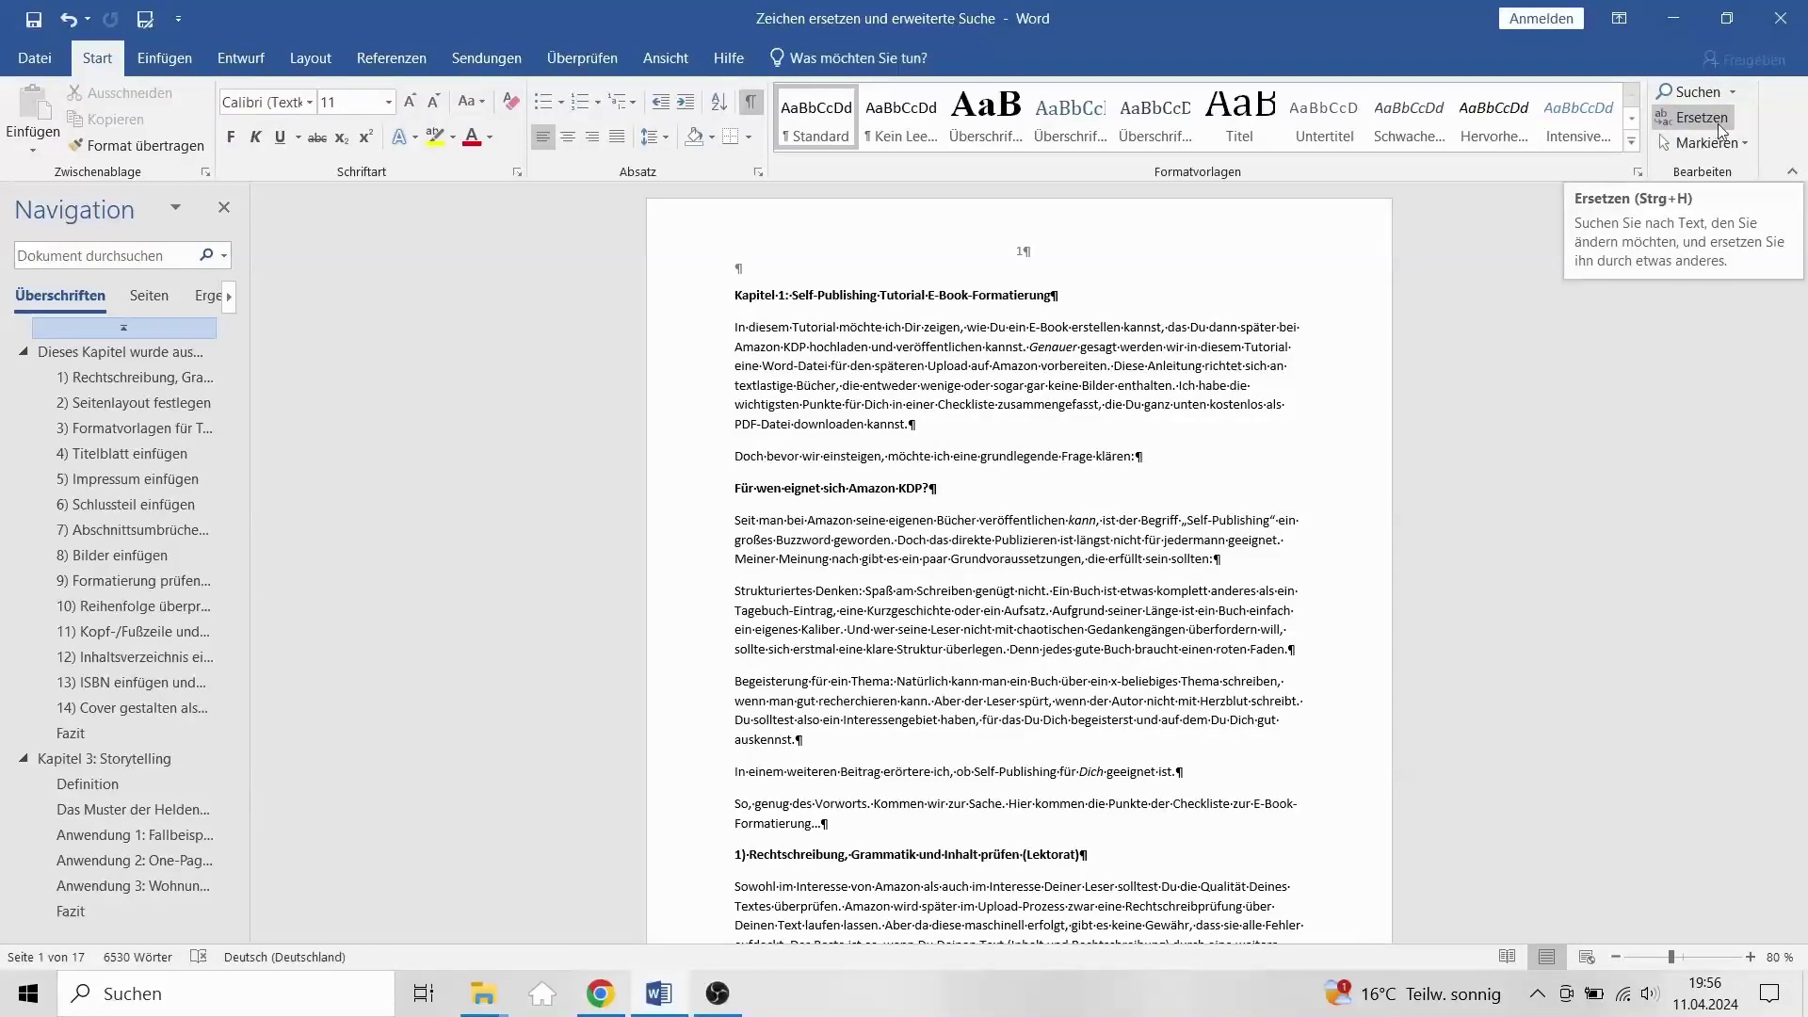
Step: Replace all 59 occurrences of 'daß' with 'dass' on the Ersetzen tab
left_click(1733, 94)
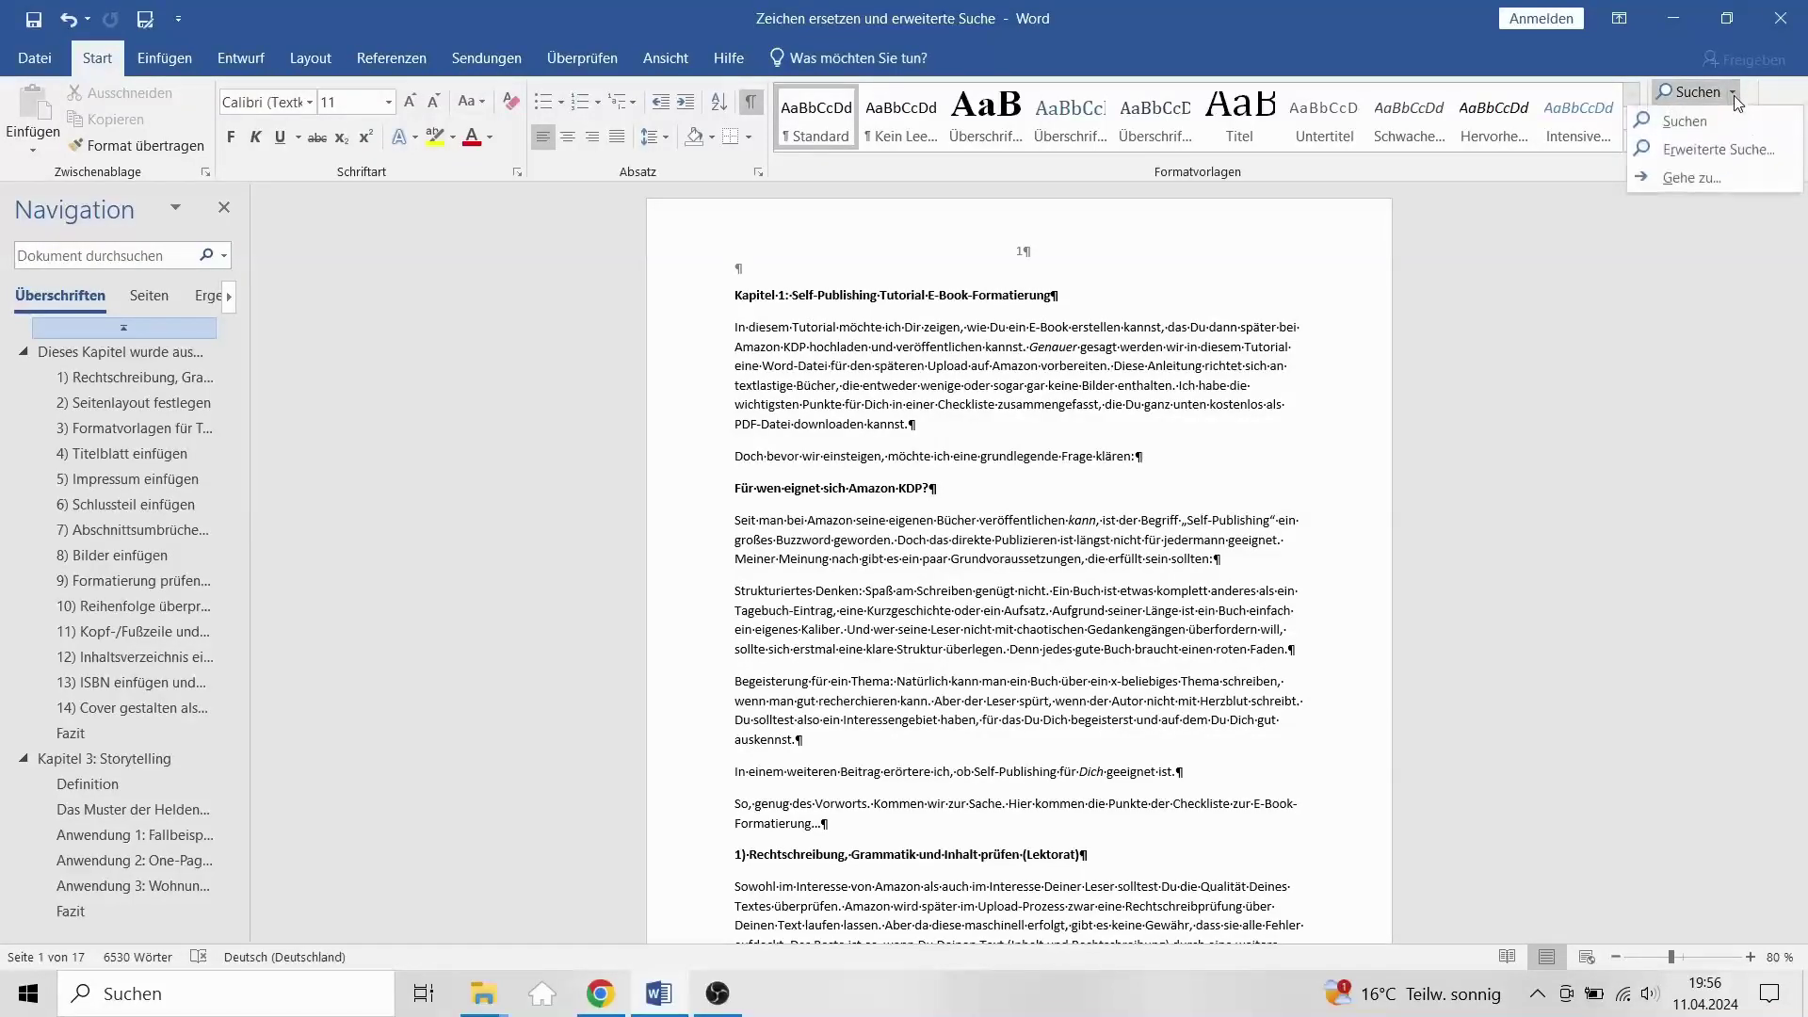
left_click(1720, 148)
left_click_drag(610, 329, 632, 305)
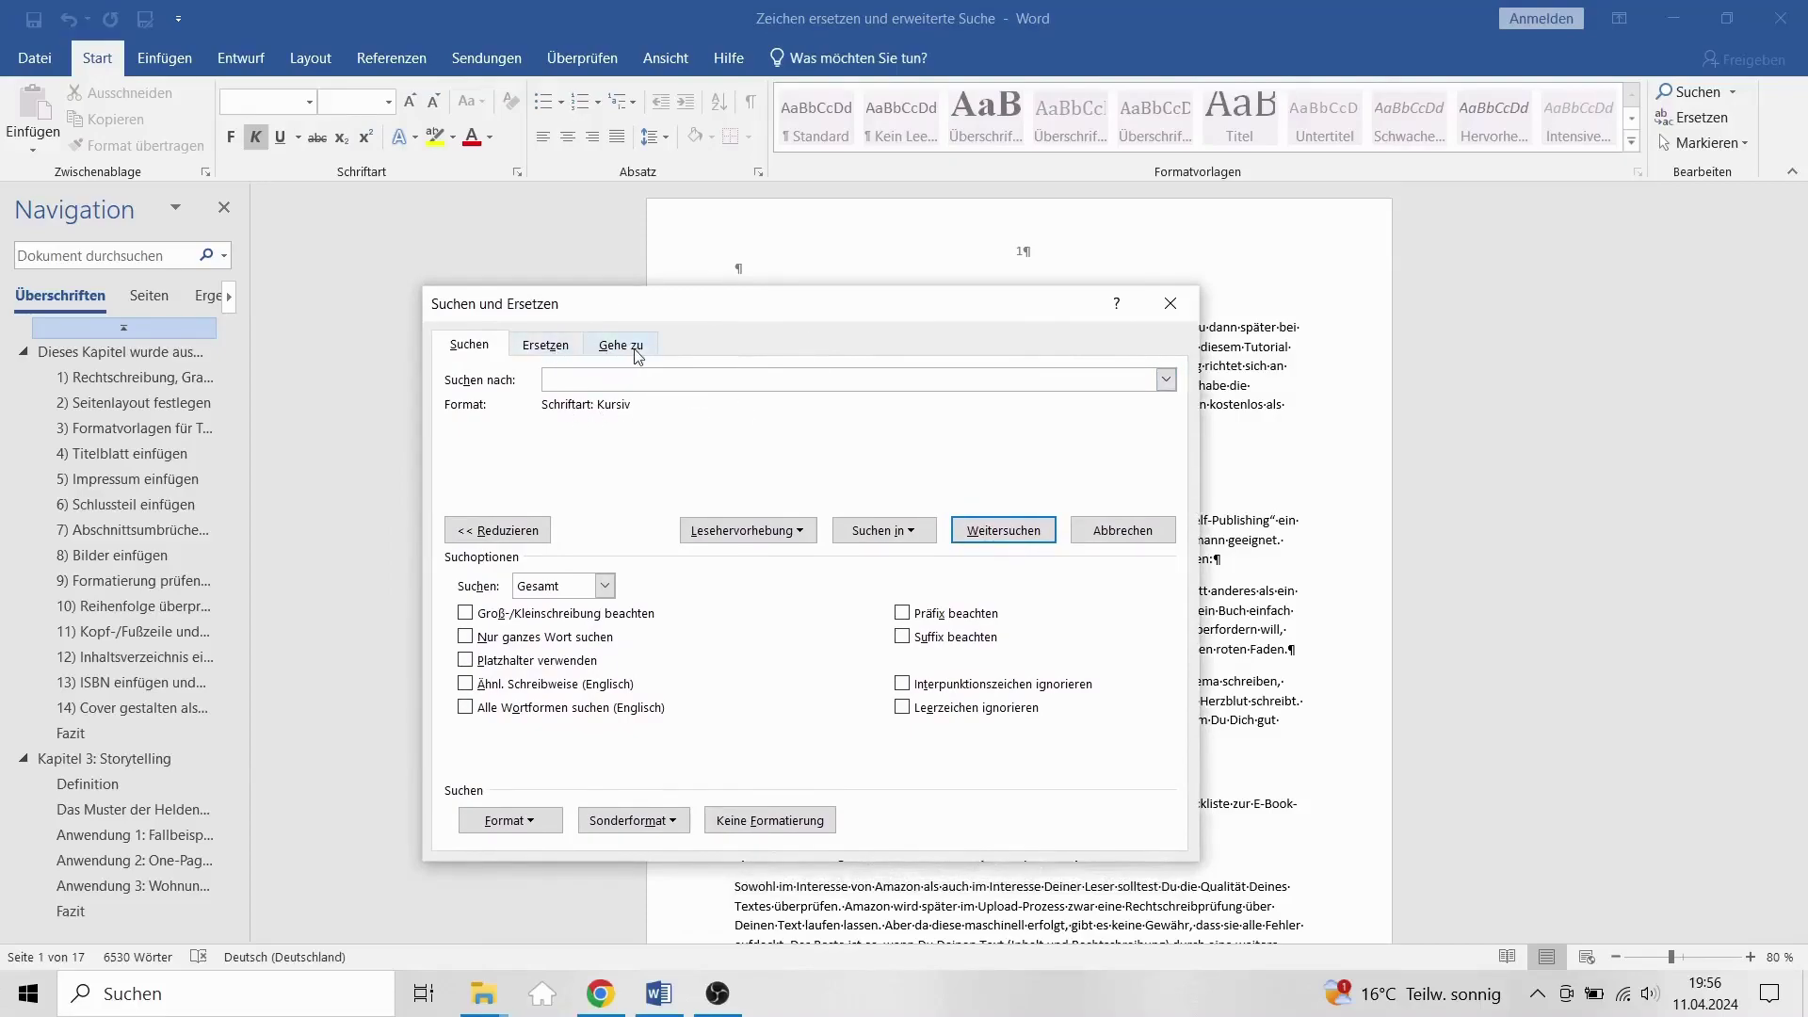
left_click(546, 344)
left_click(621, 344)
left_click(546, 345)
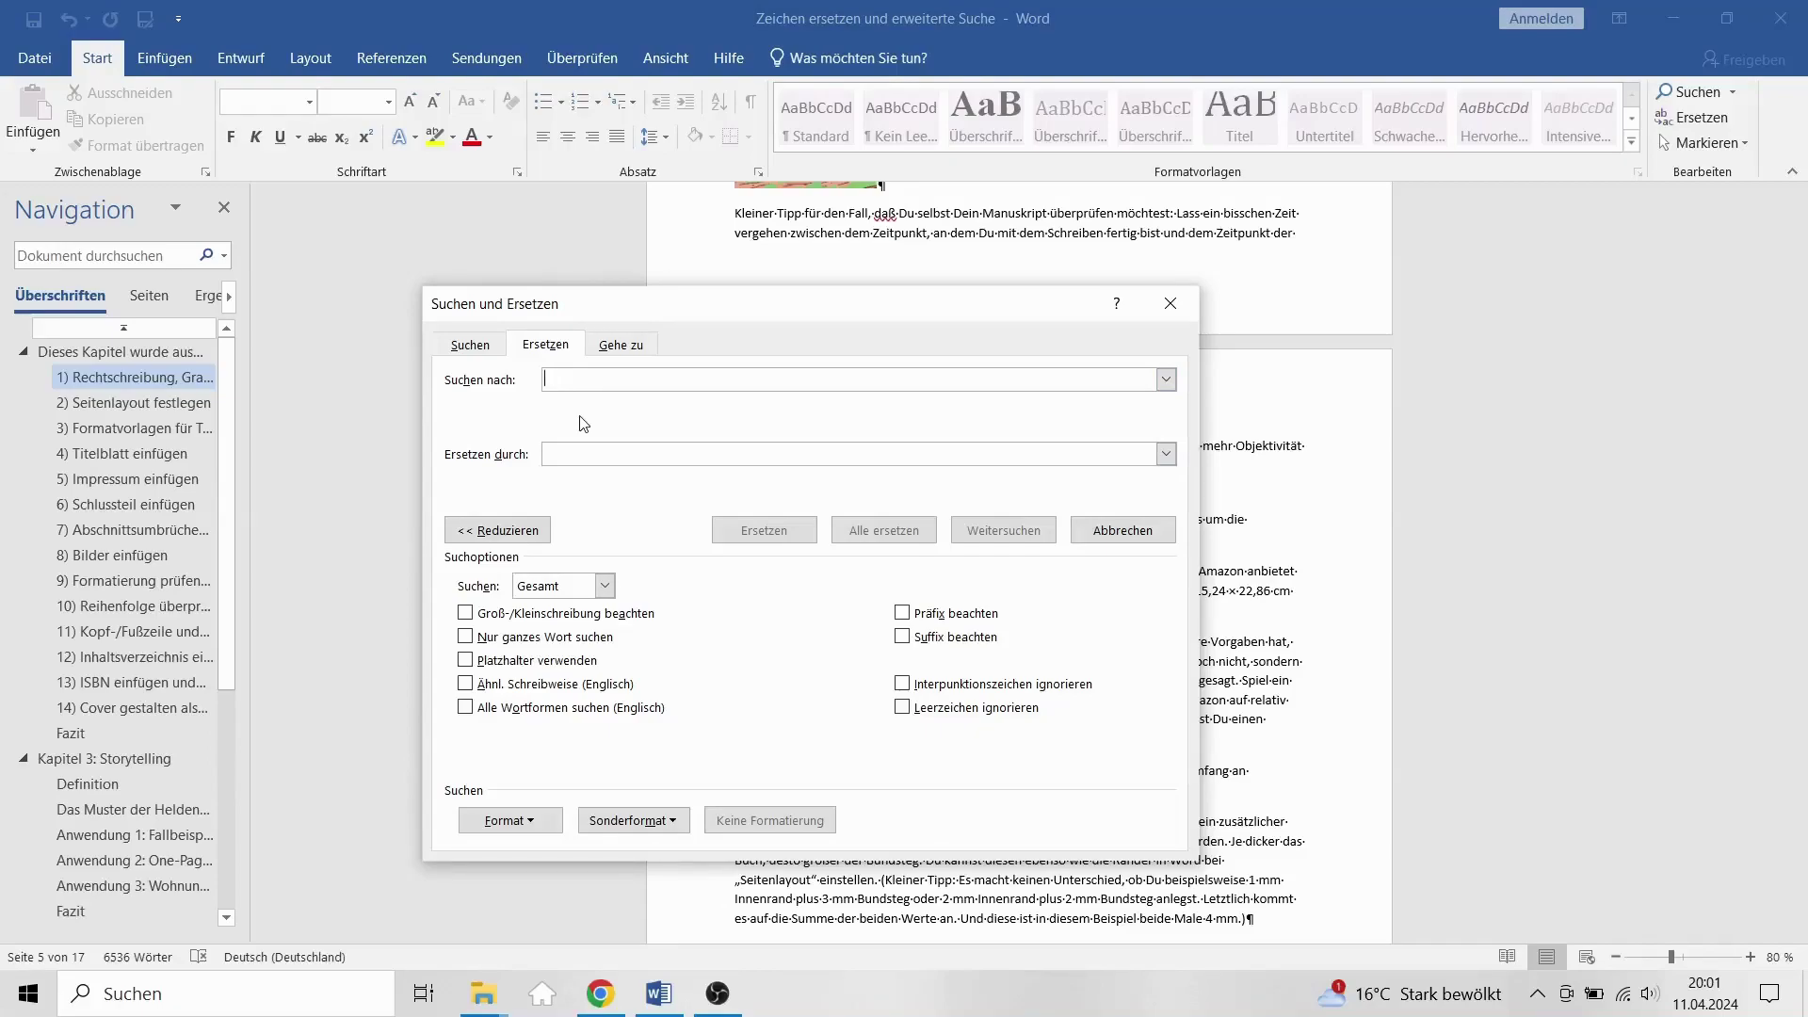
type("daß")
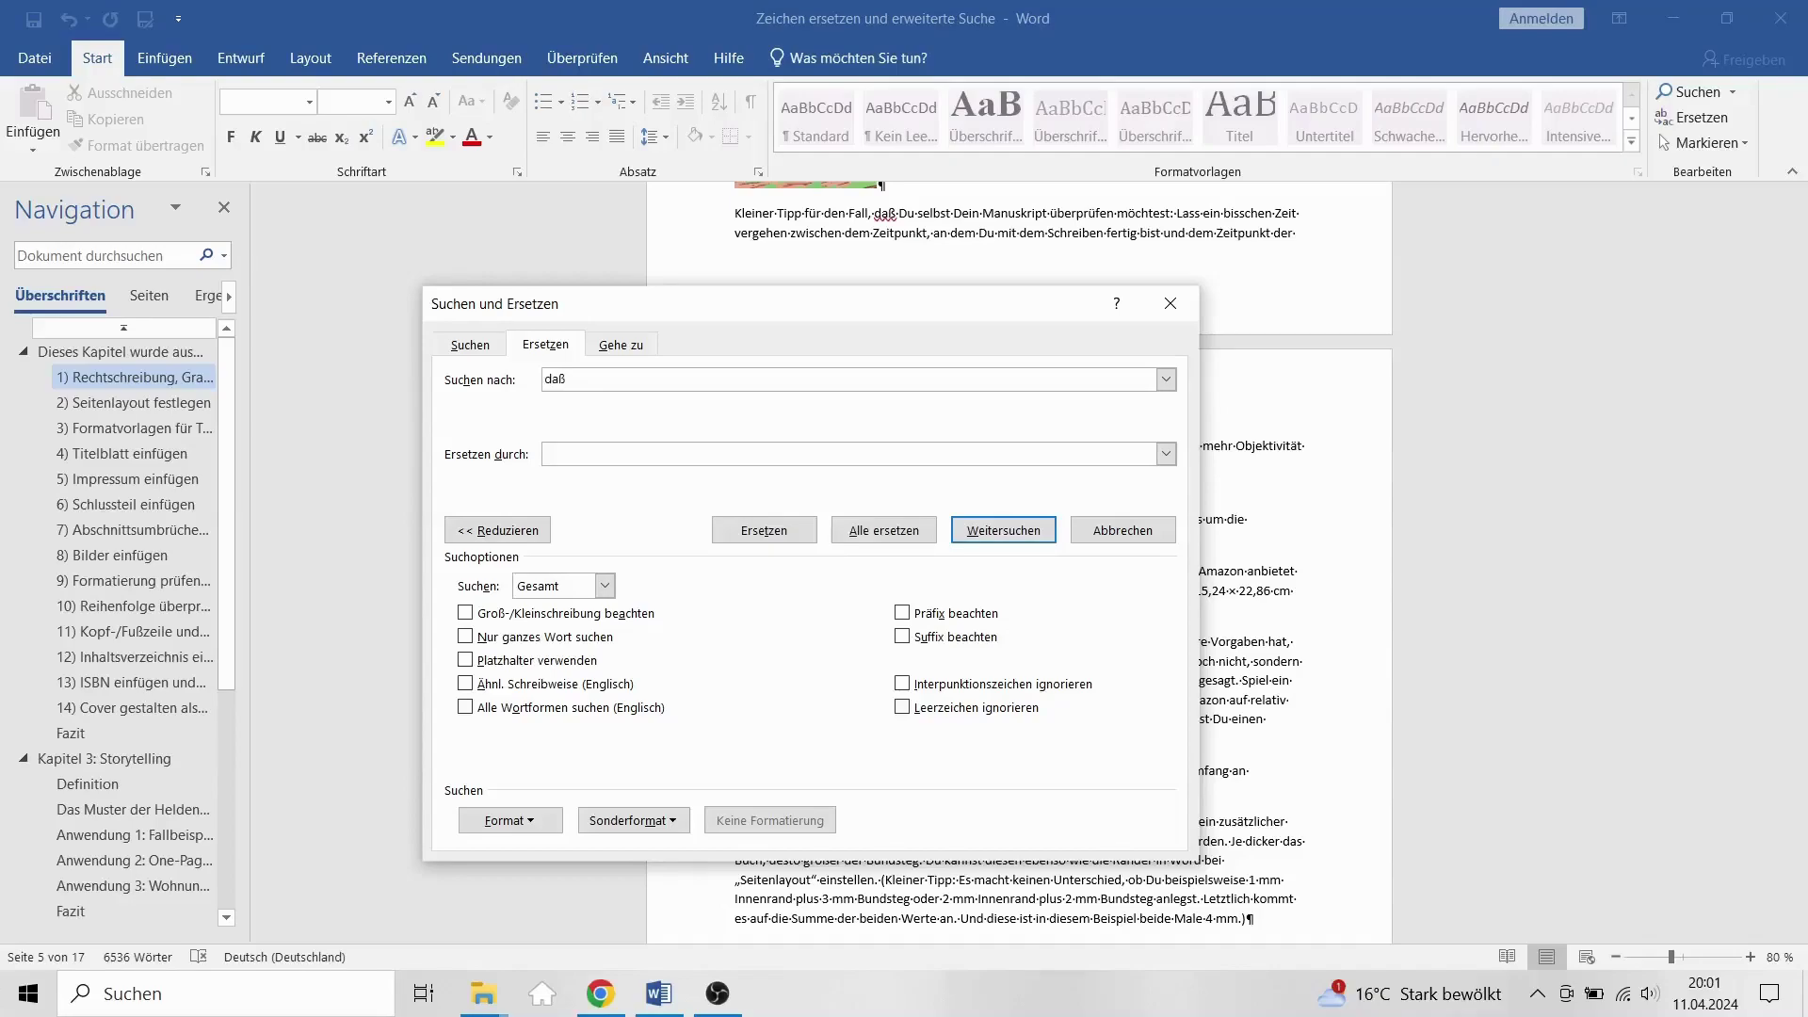
left_click(577, 456)
type("das")
type("s")
left_click(995, 539)
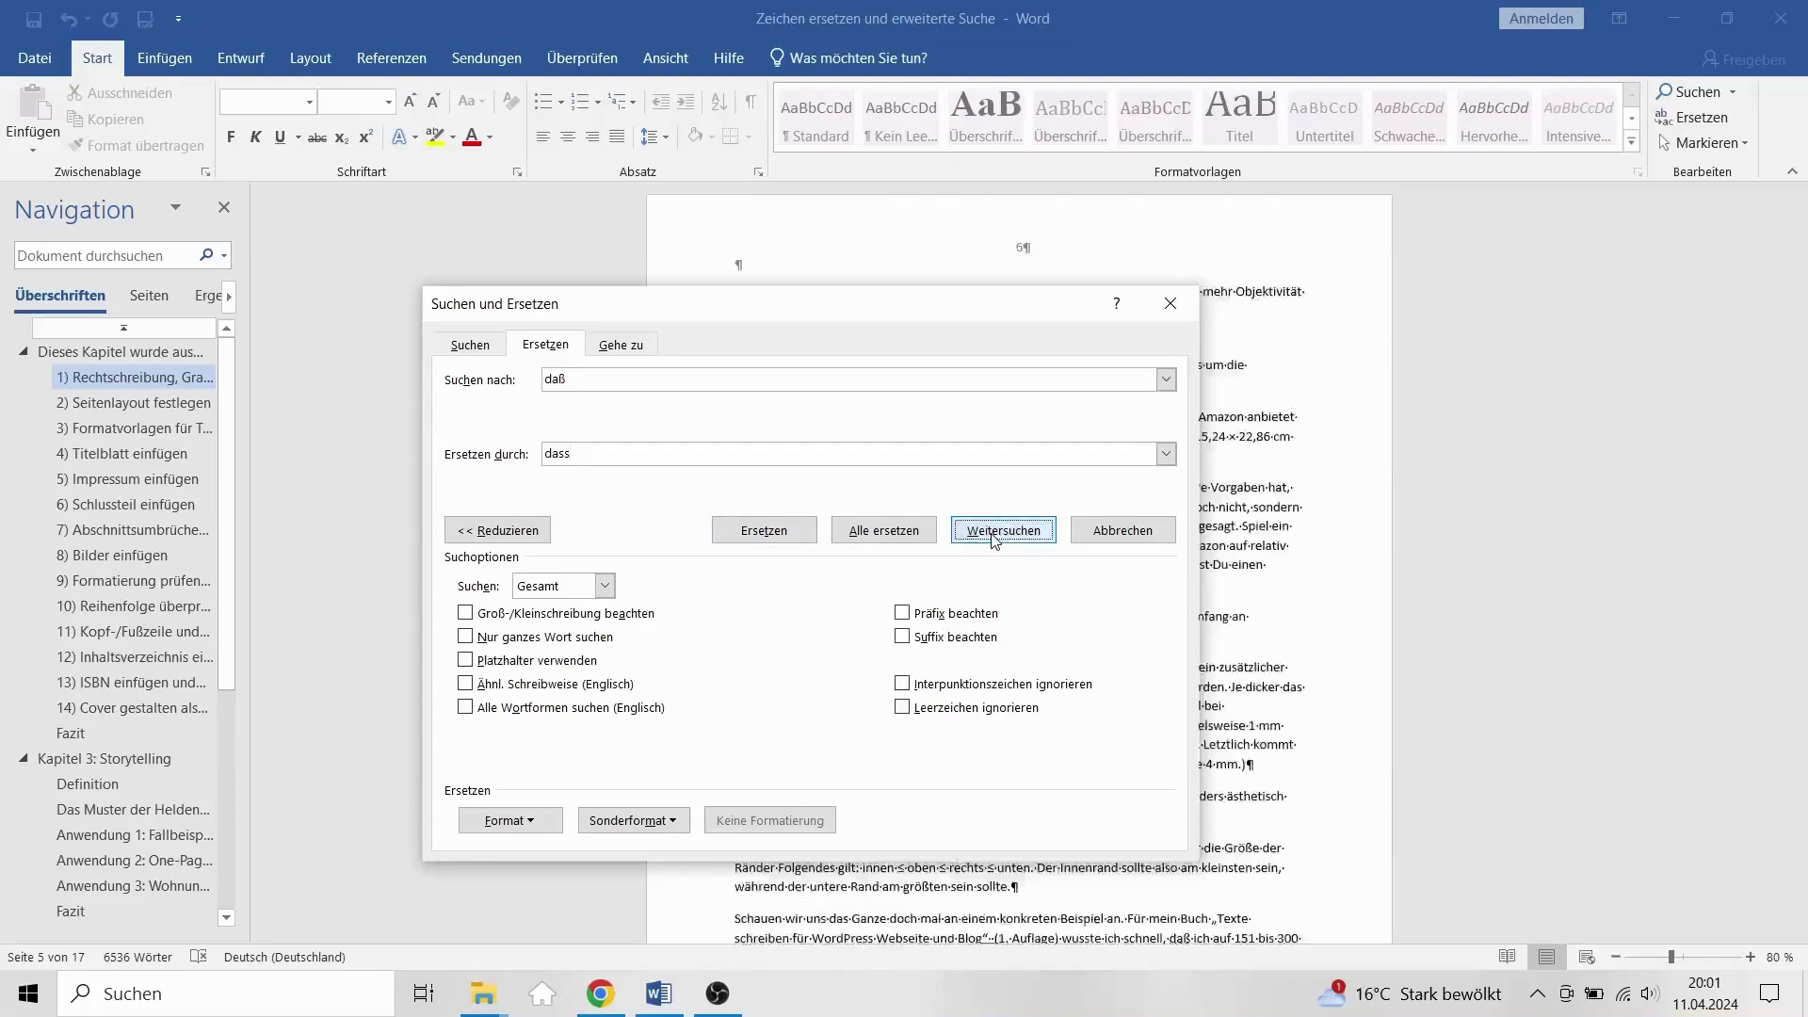
left_click(994, 539)
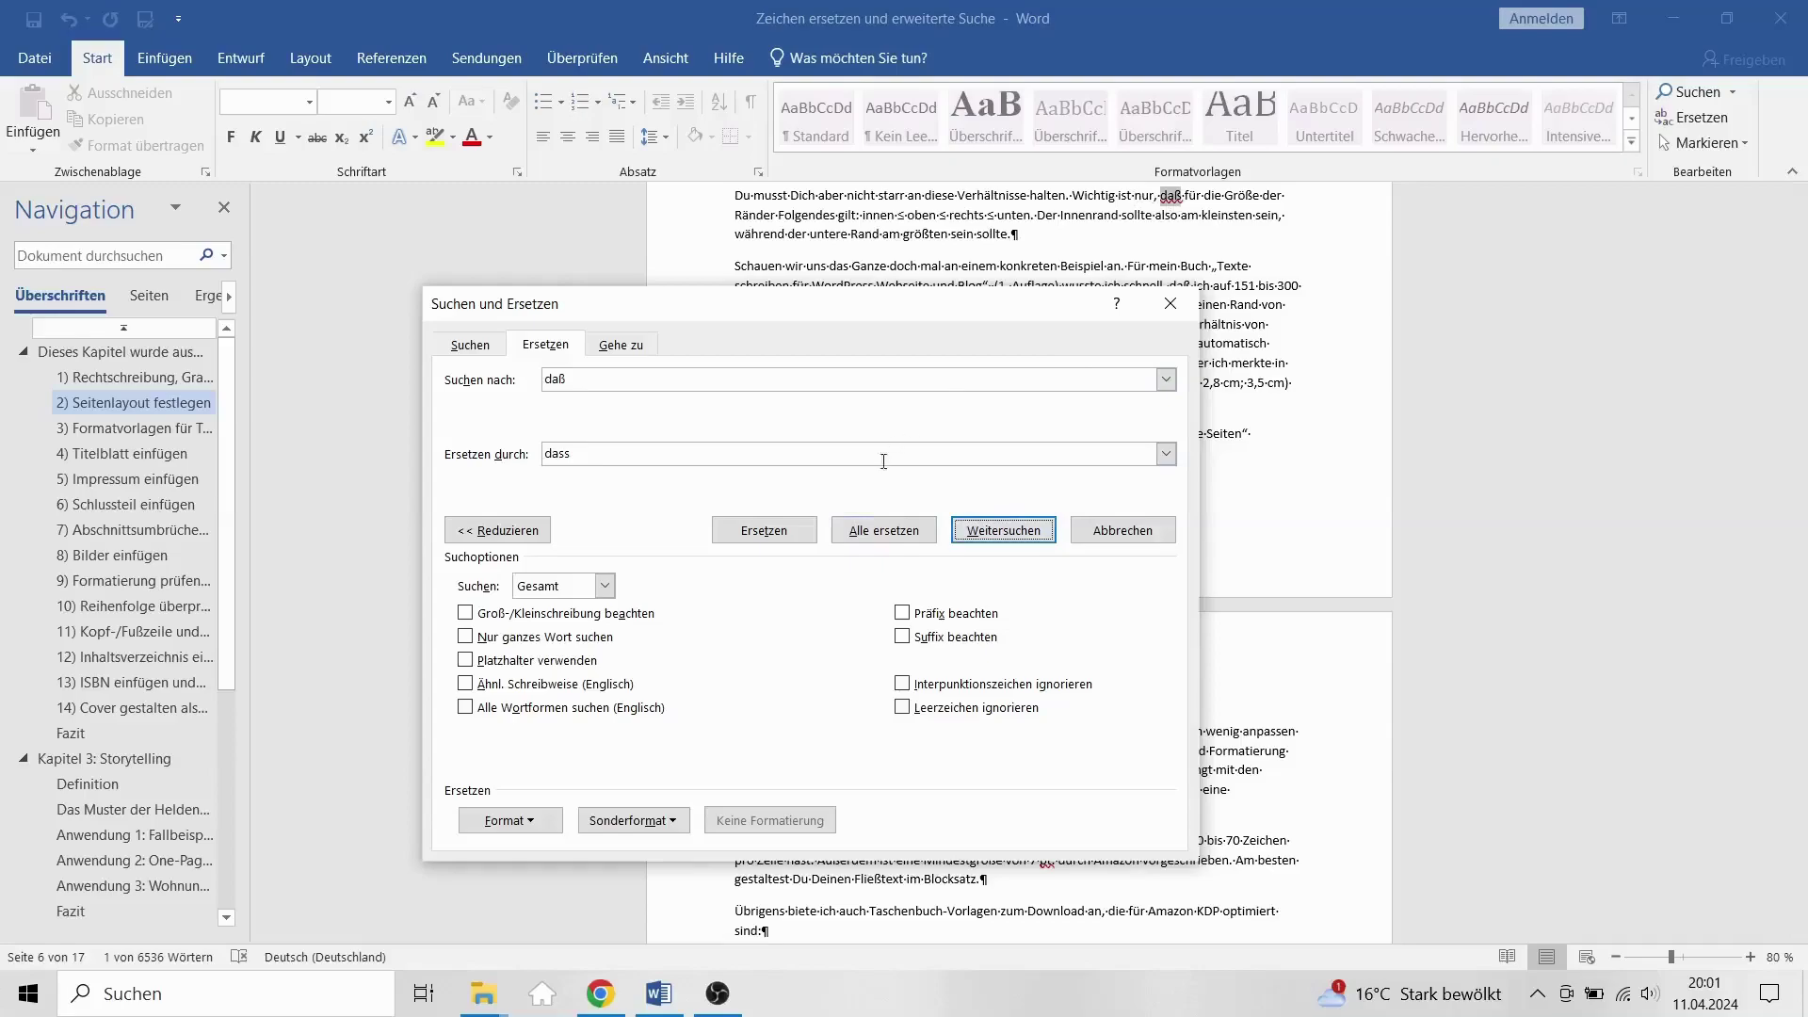
left_click(885, 537)
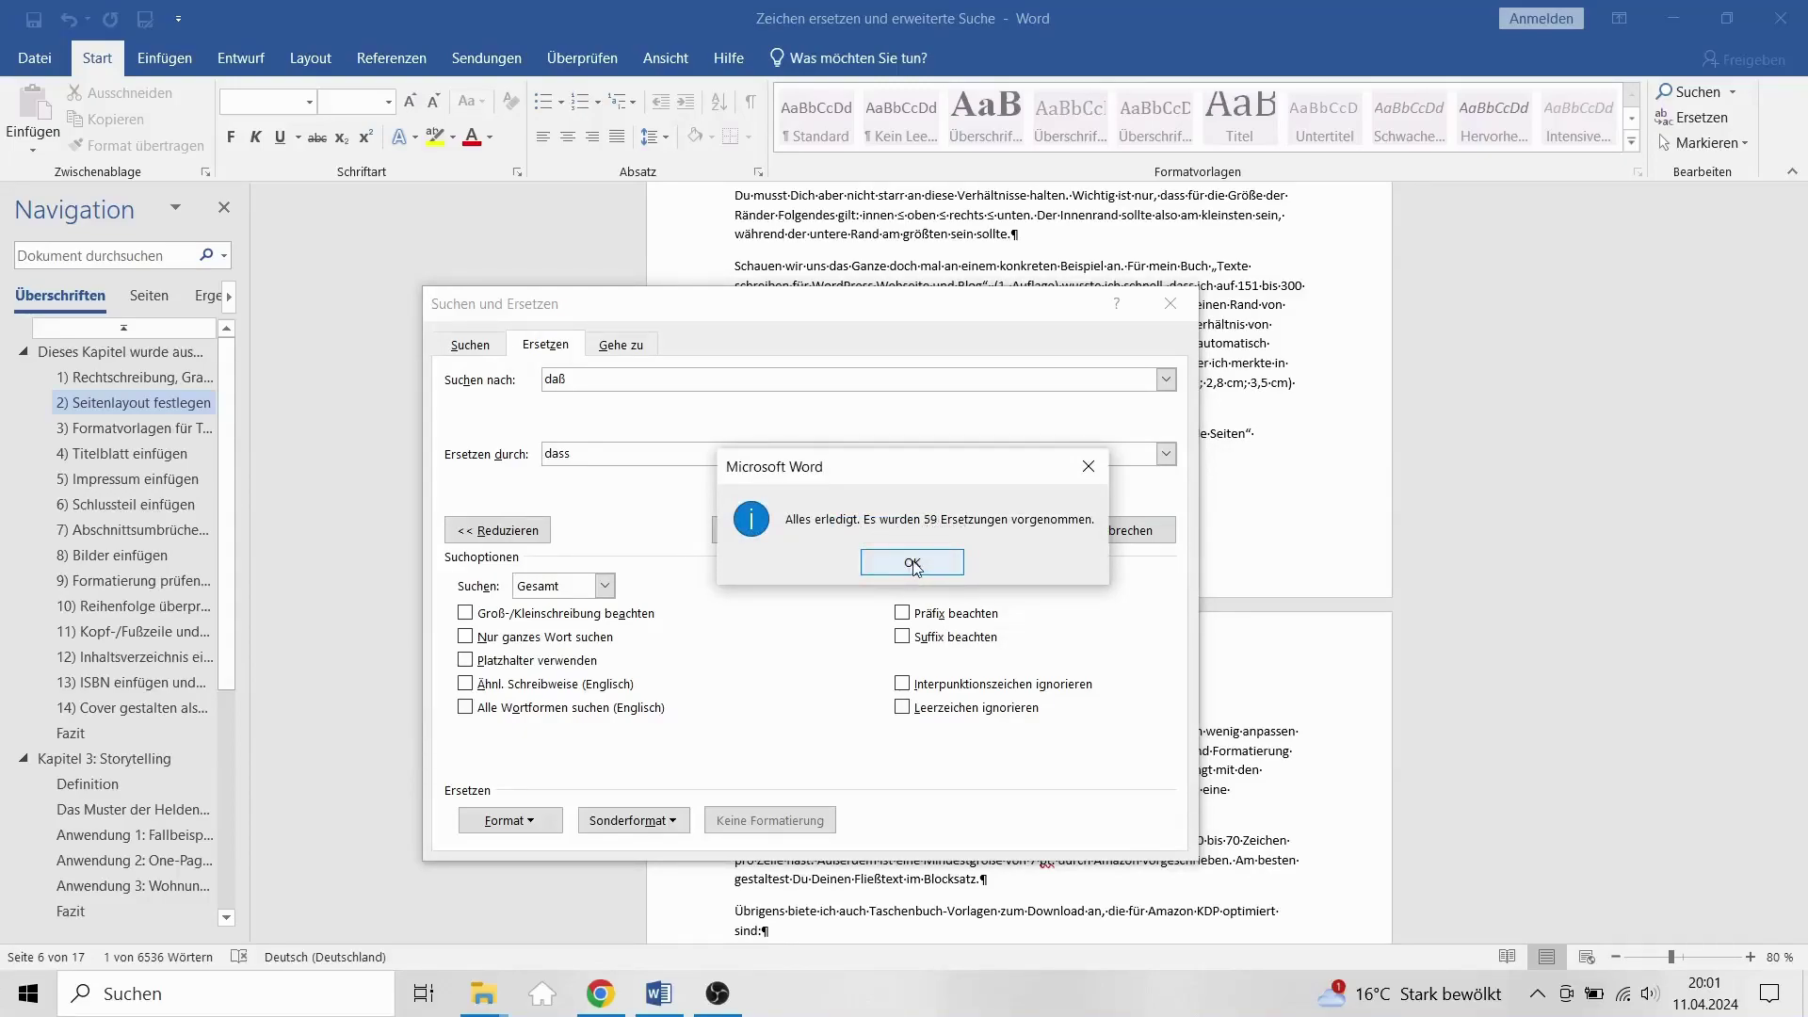
Step: Dismiss the 59-replacements report and erase 'dass' and 'daß' from both fields
left_click(913, 563)
left_click(588, 459)
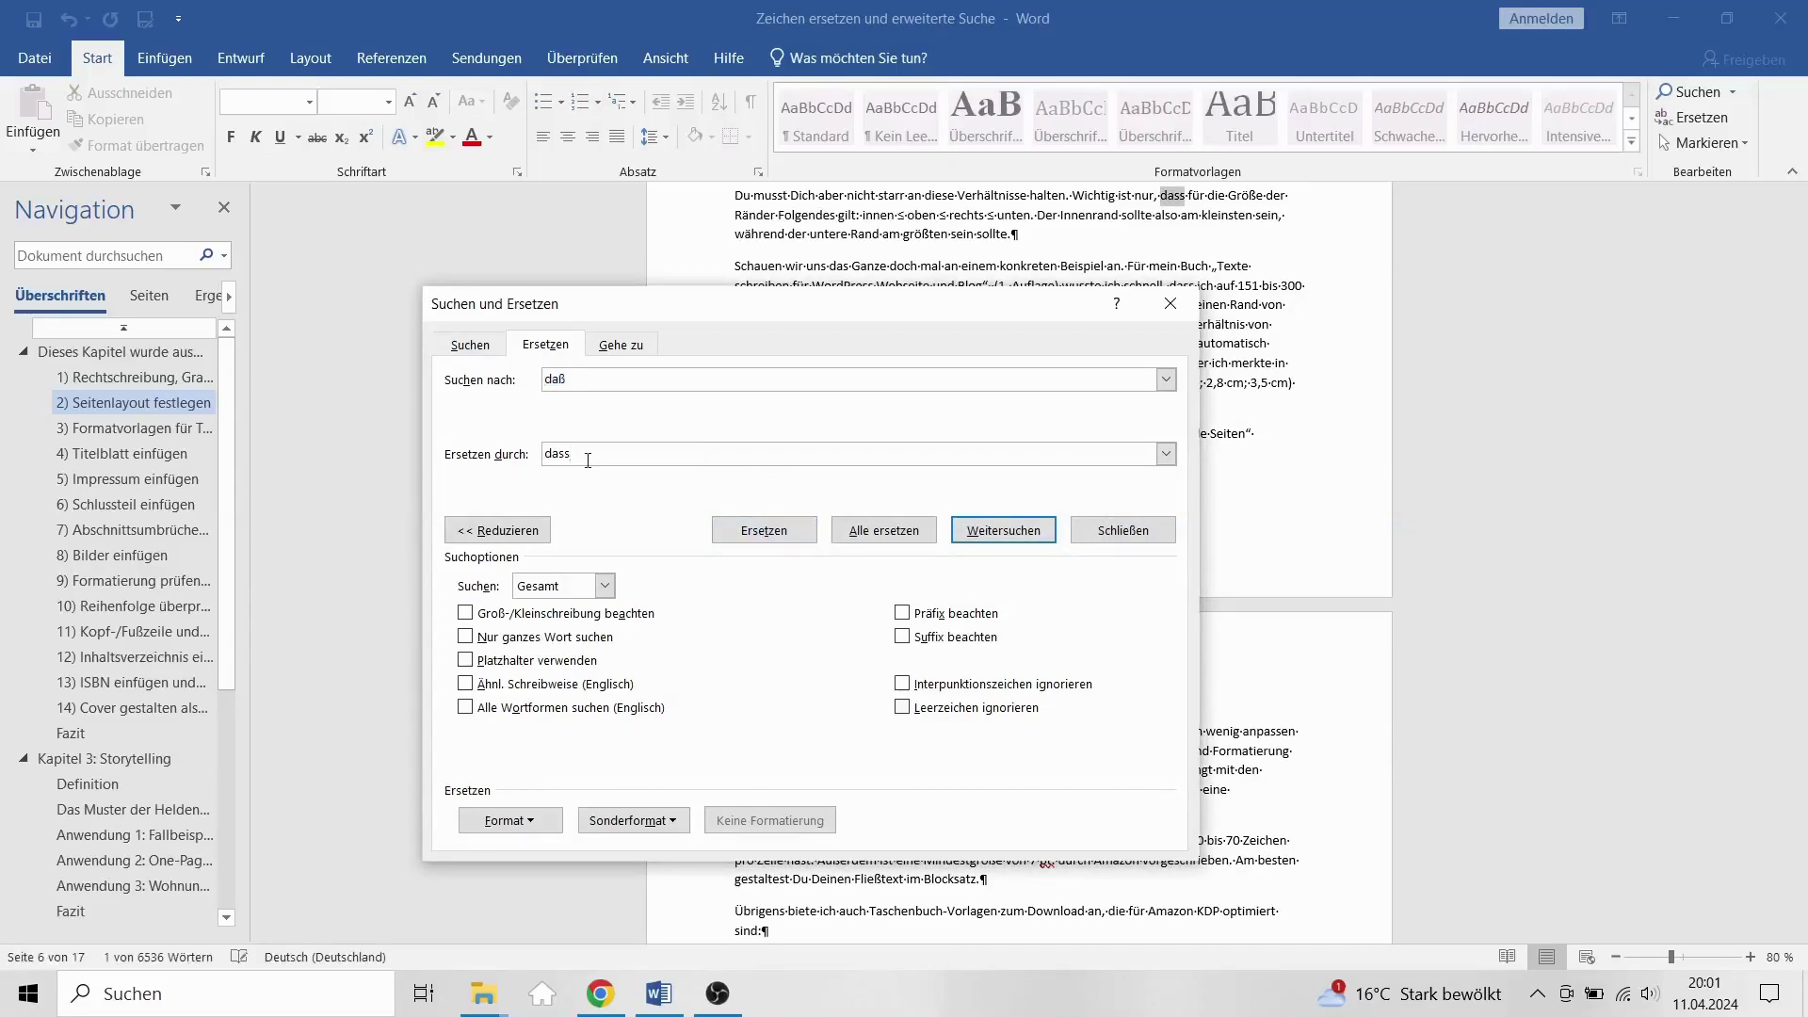
key("BackSpace")
key("BackSpace")
key("BackSpace")
key("BackSpace")
left_click(585, 385)
key("BackSpace")
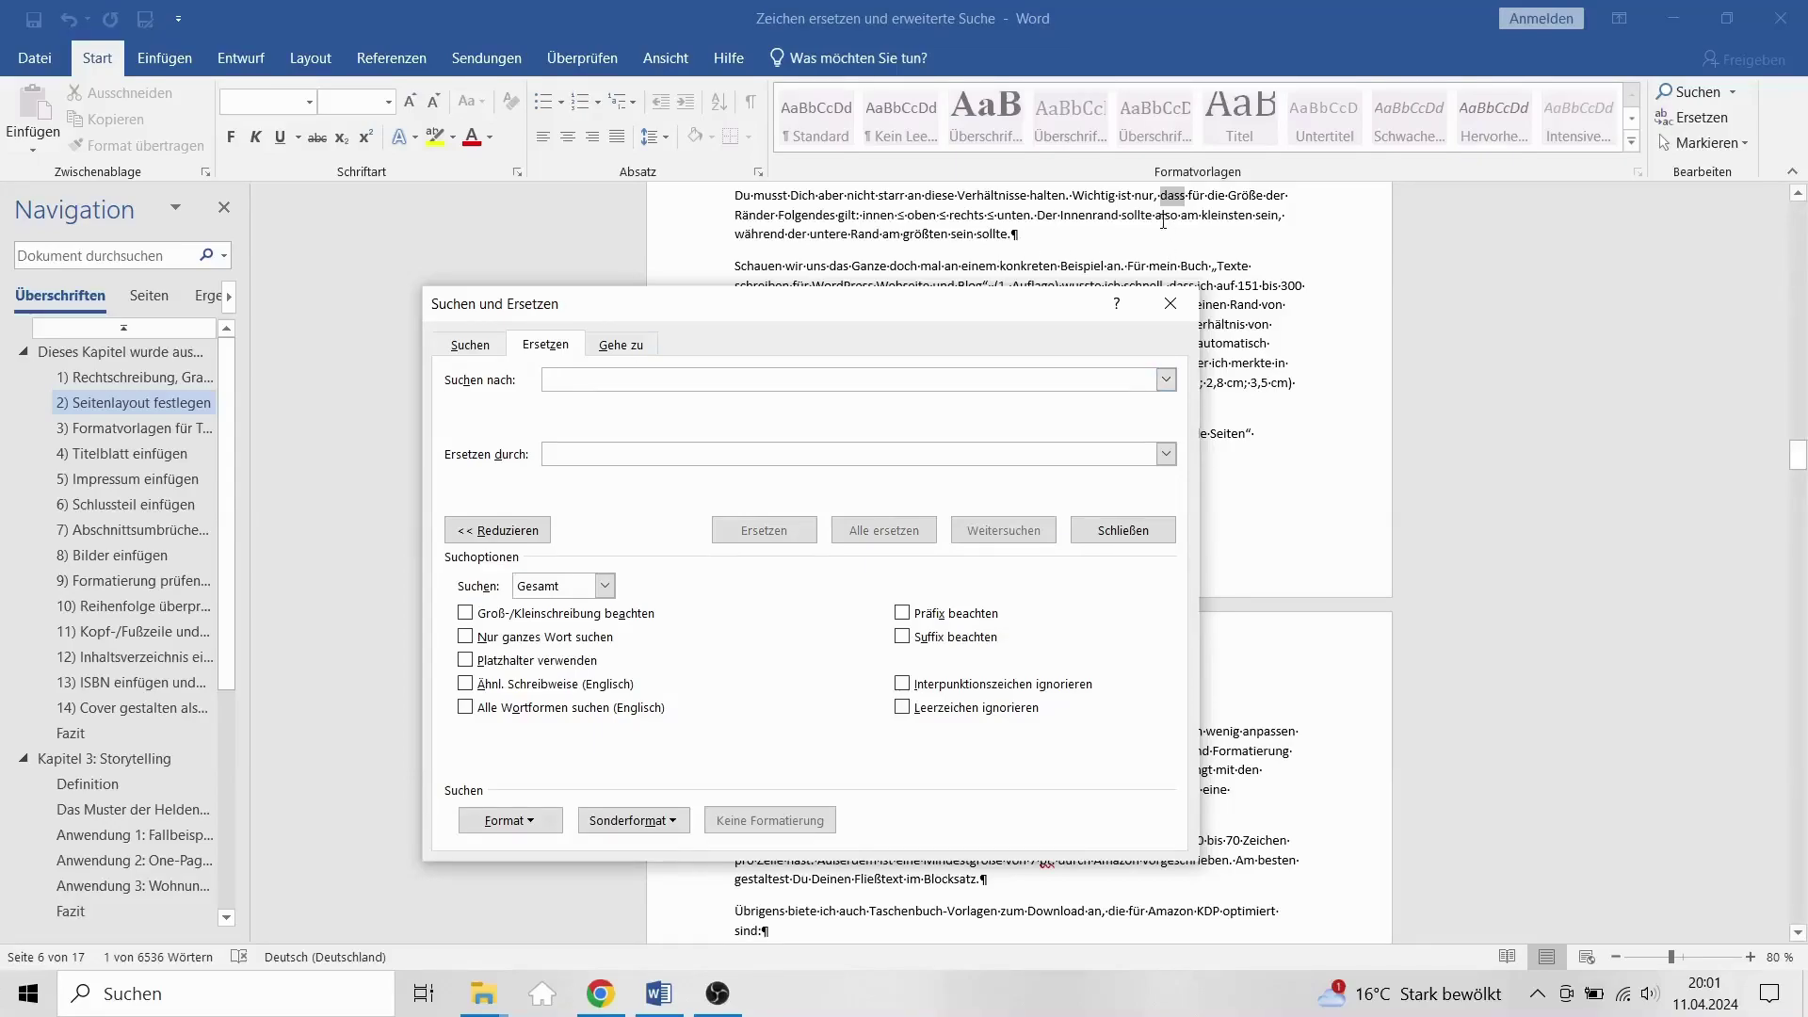
left_click(1163, 220)
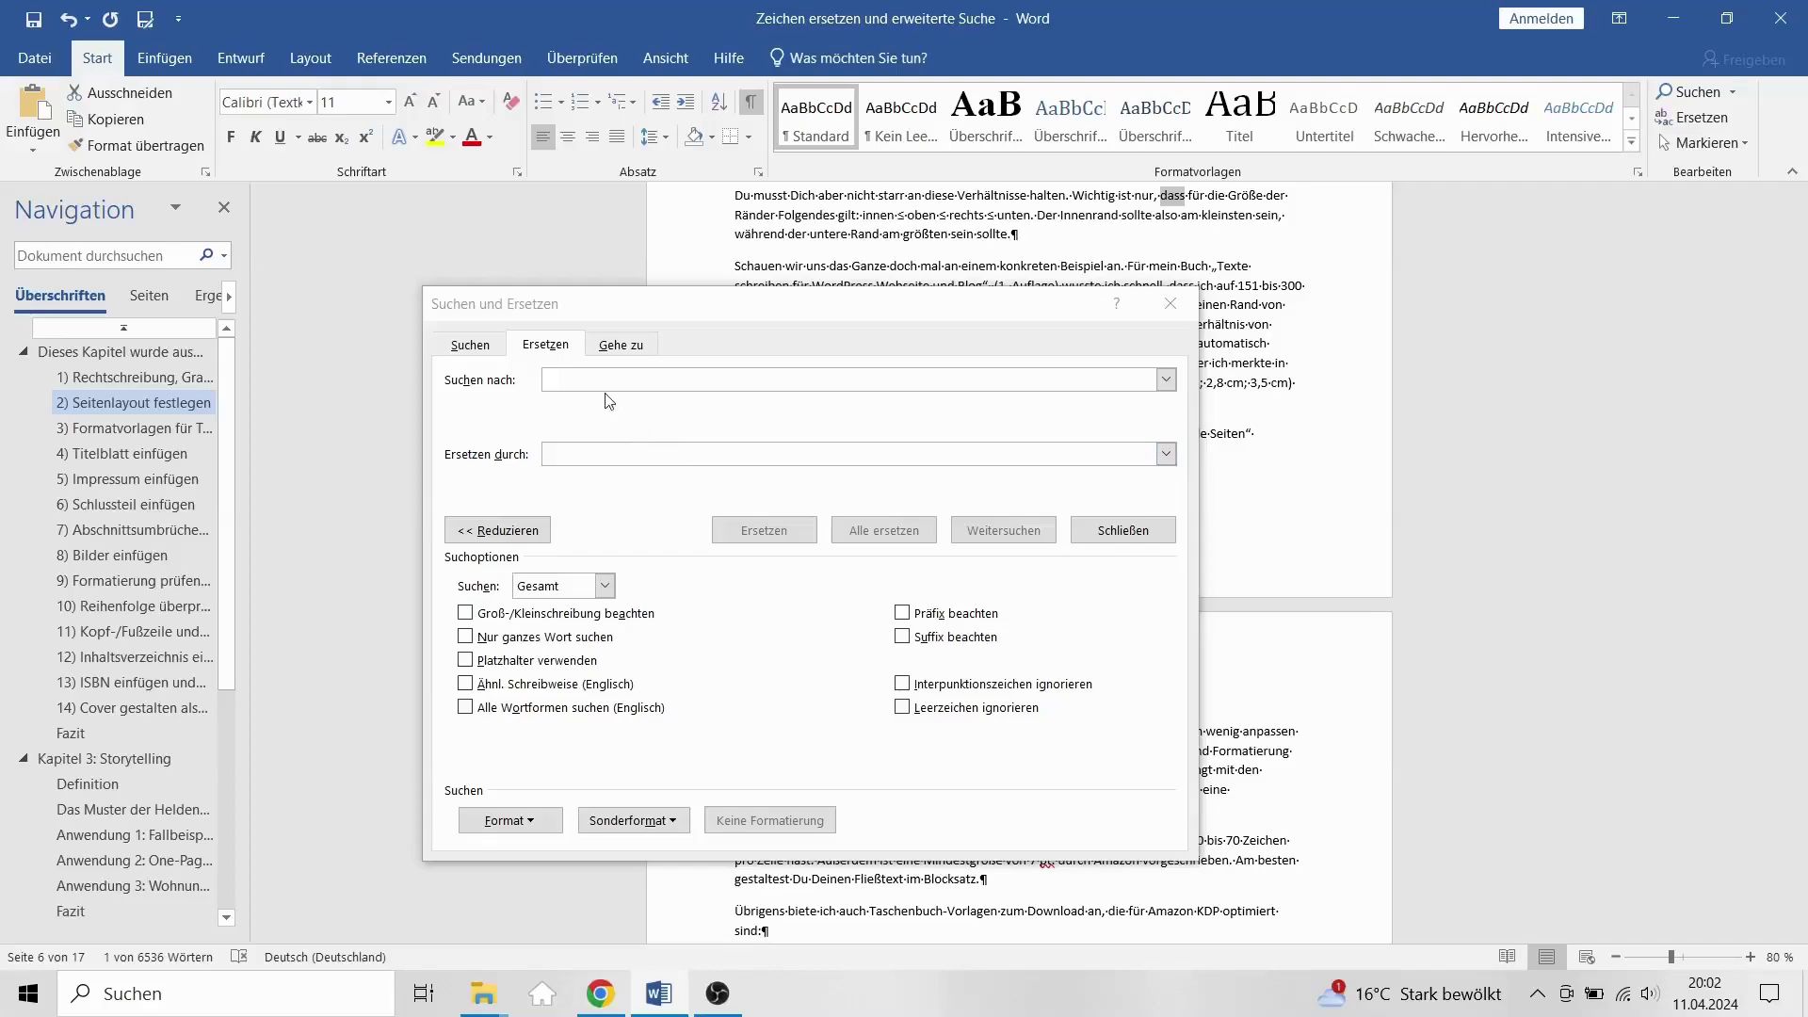
left_click(577, 380)
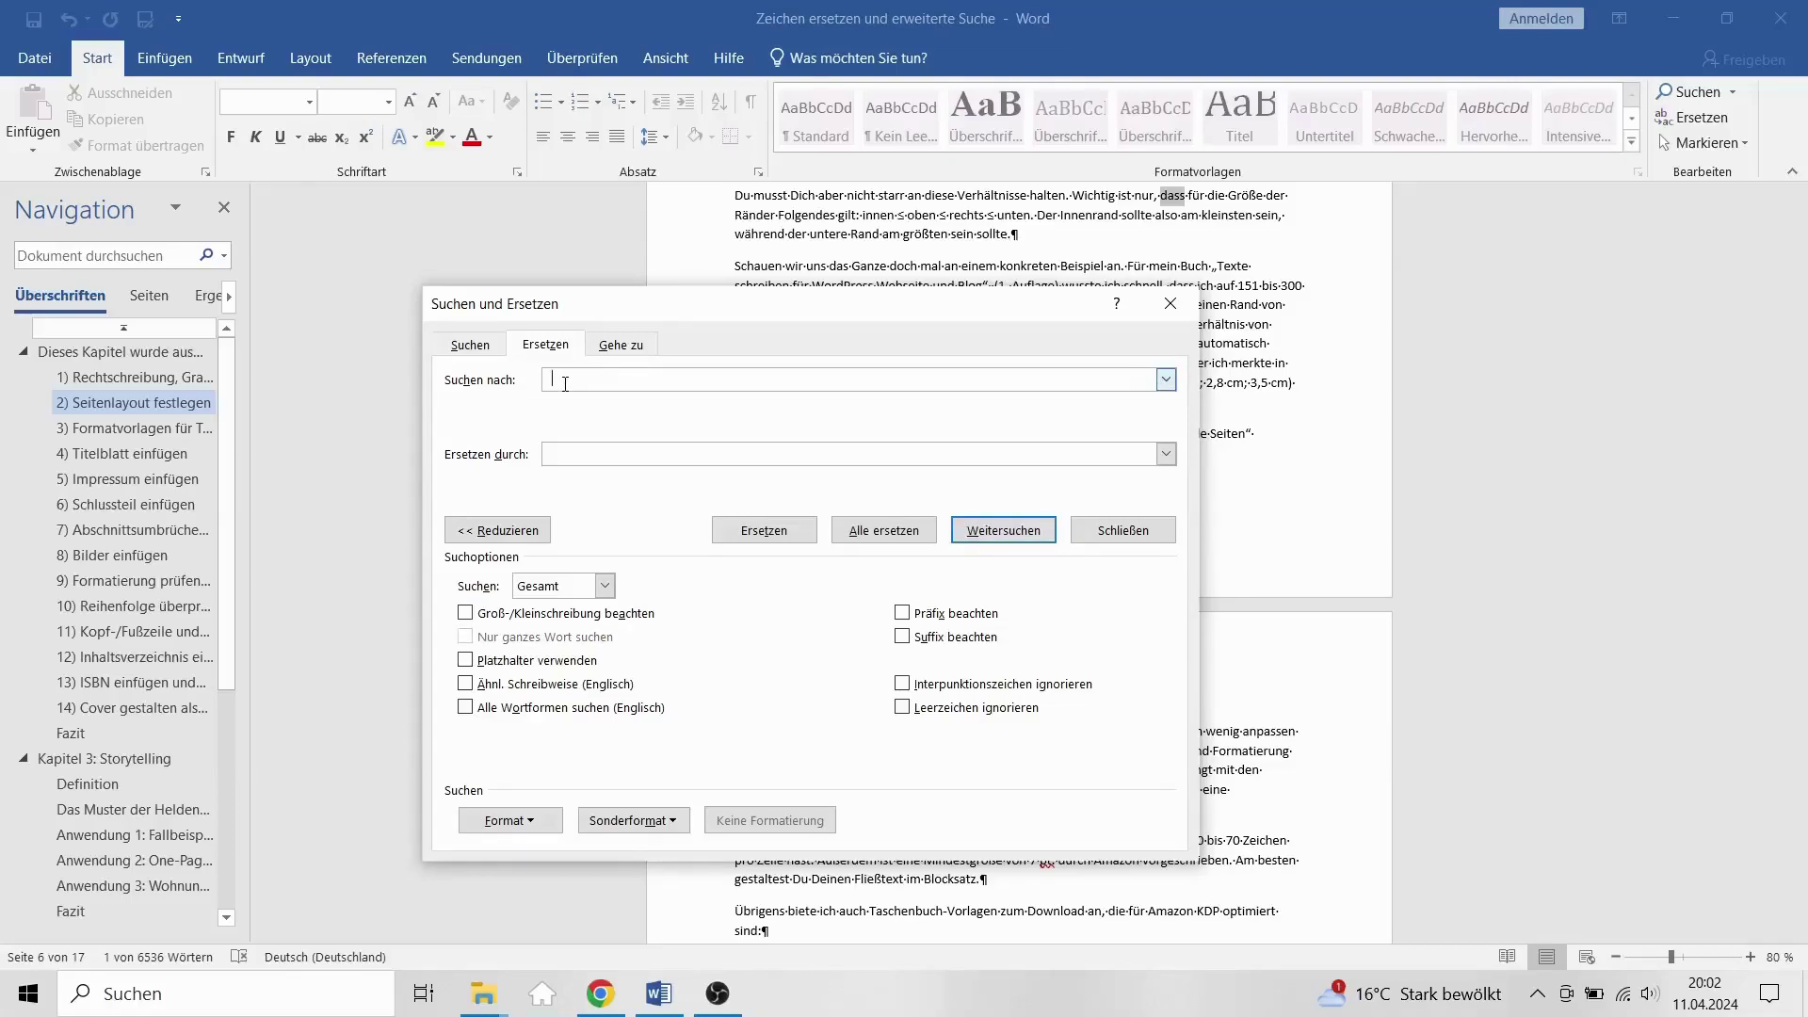
Step: Run Alle ersetzen with the emptied fields (7 replacements), then close the dialog
left_click(563, 457)
left_click(872, 534)
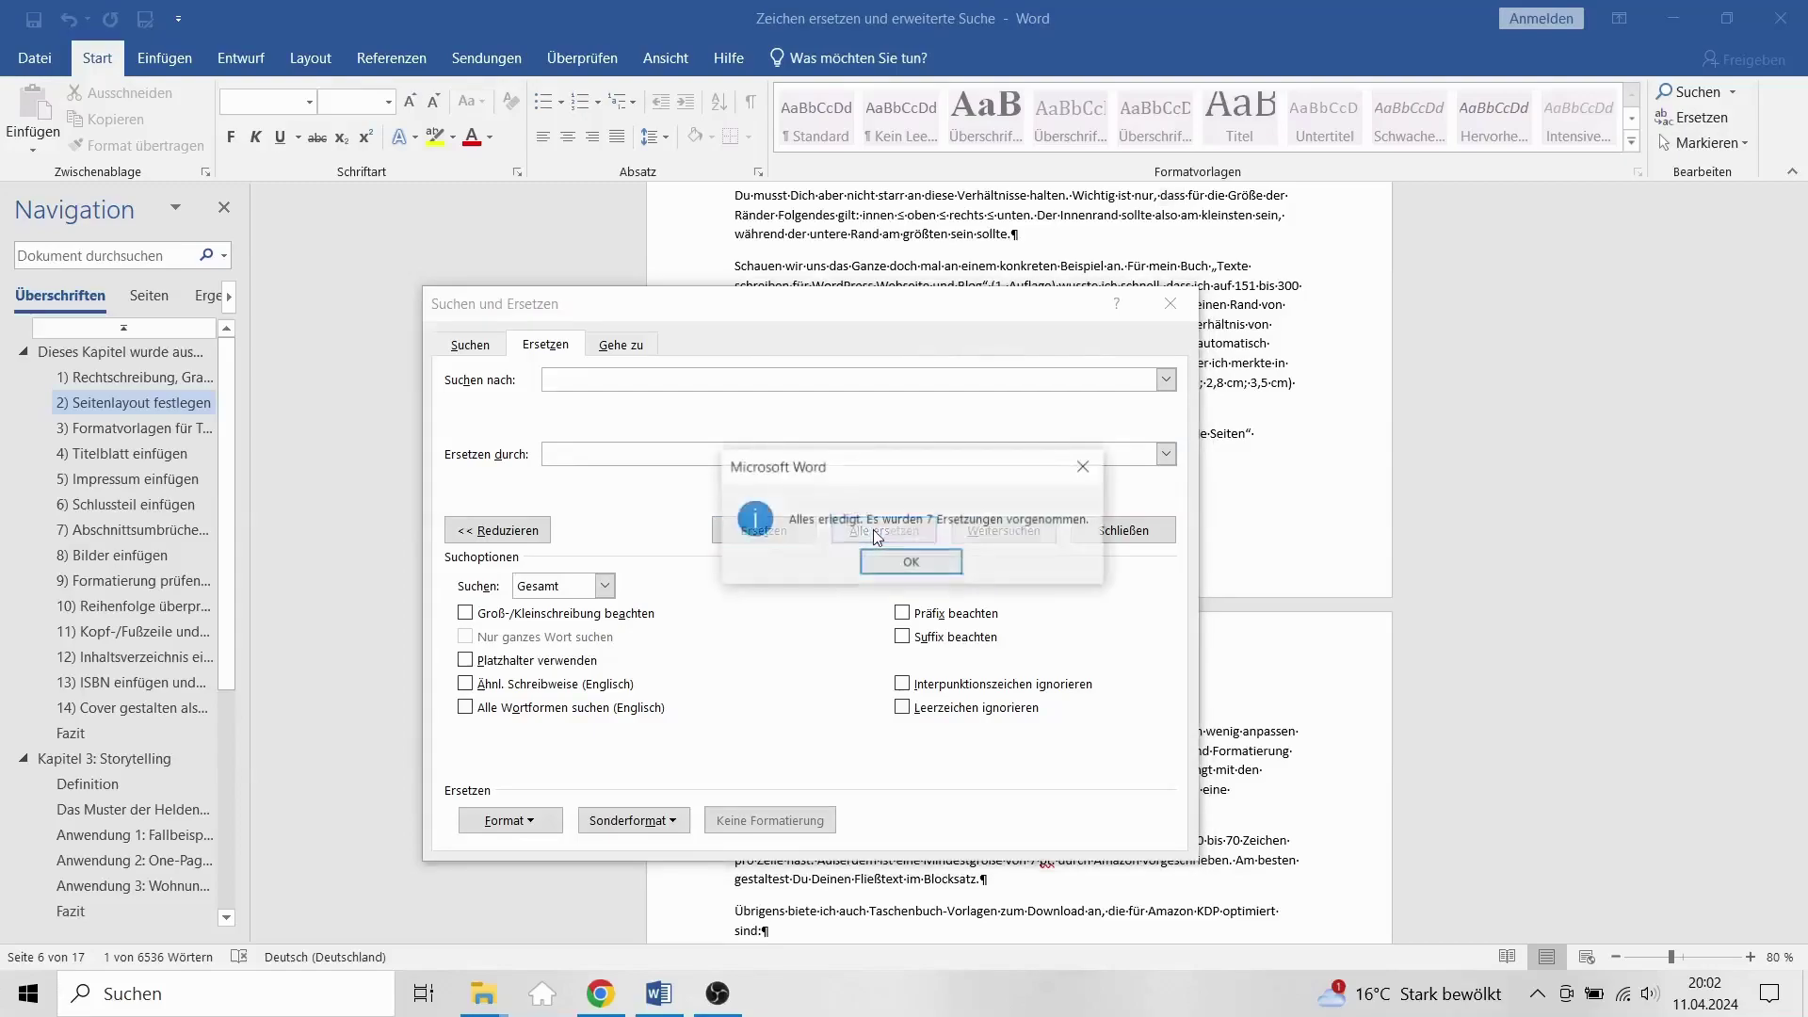
left_click(911, 565)
left_click(1135, 530)
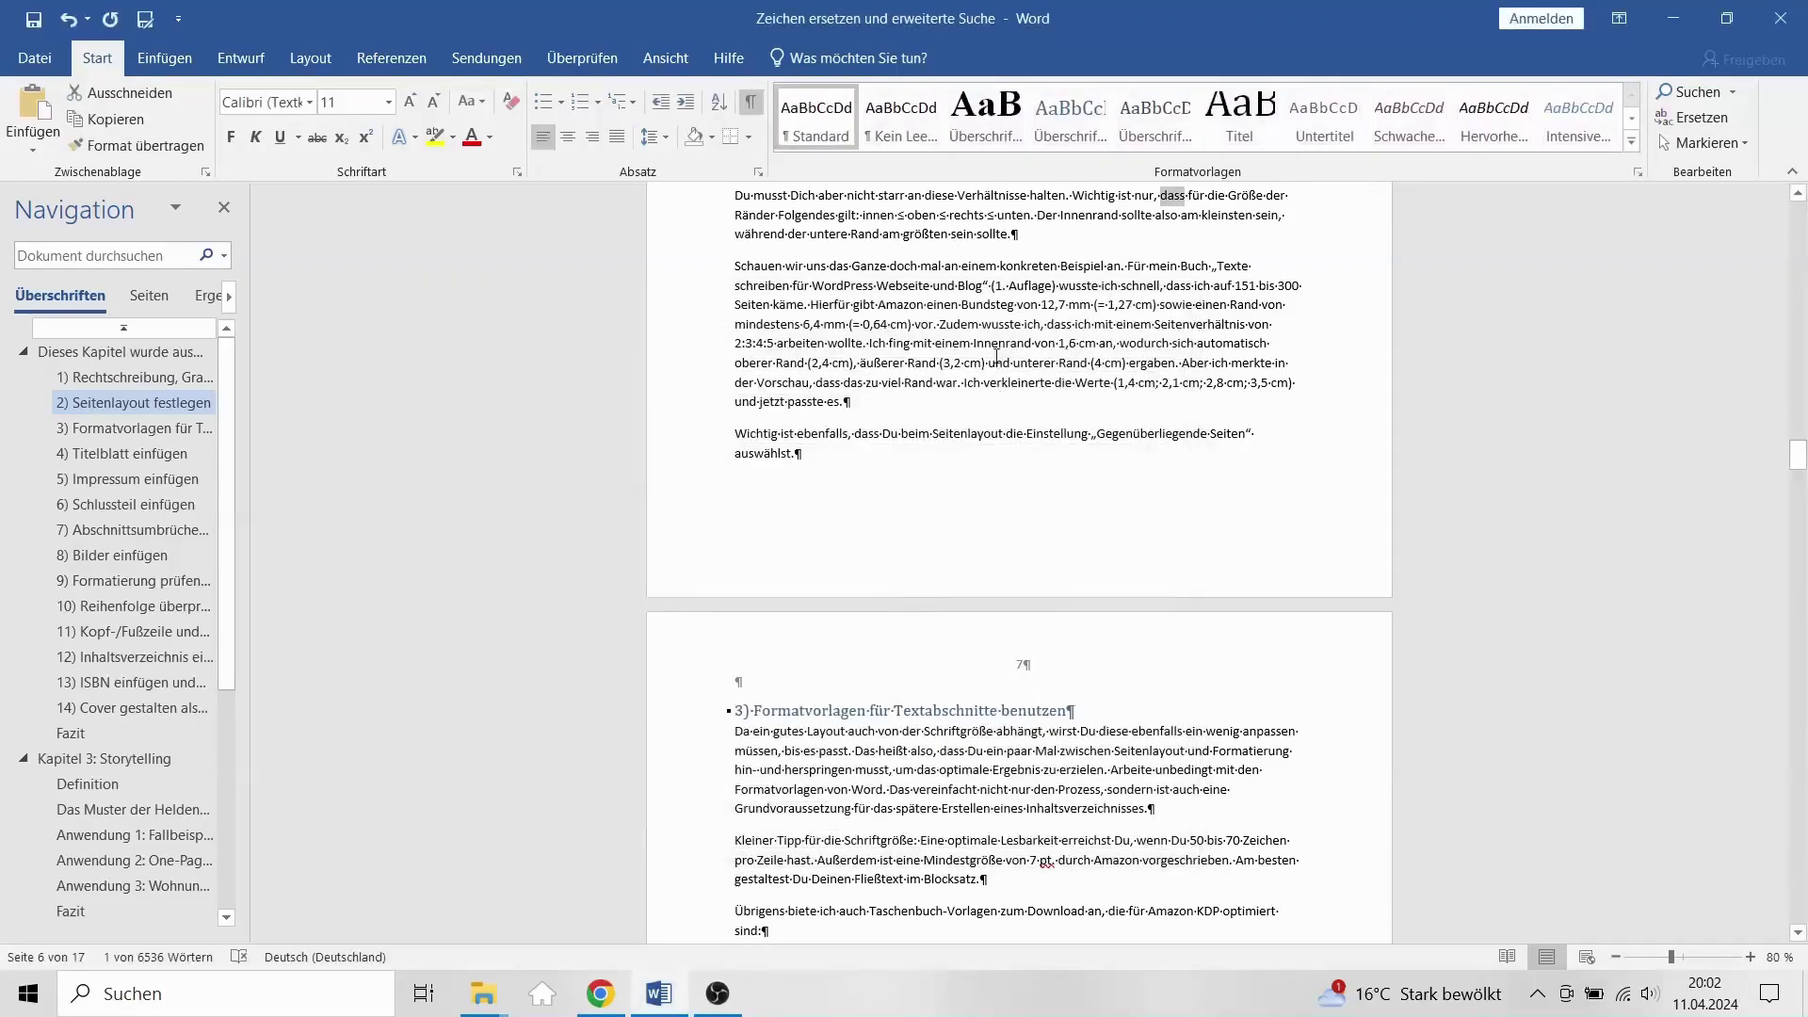
left_click(996, 360)
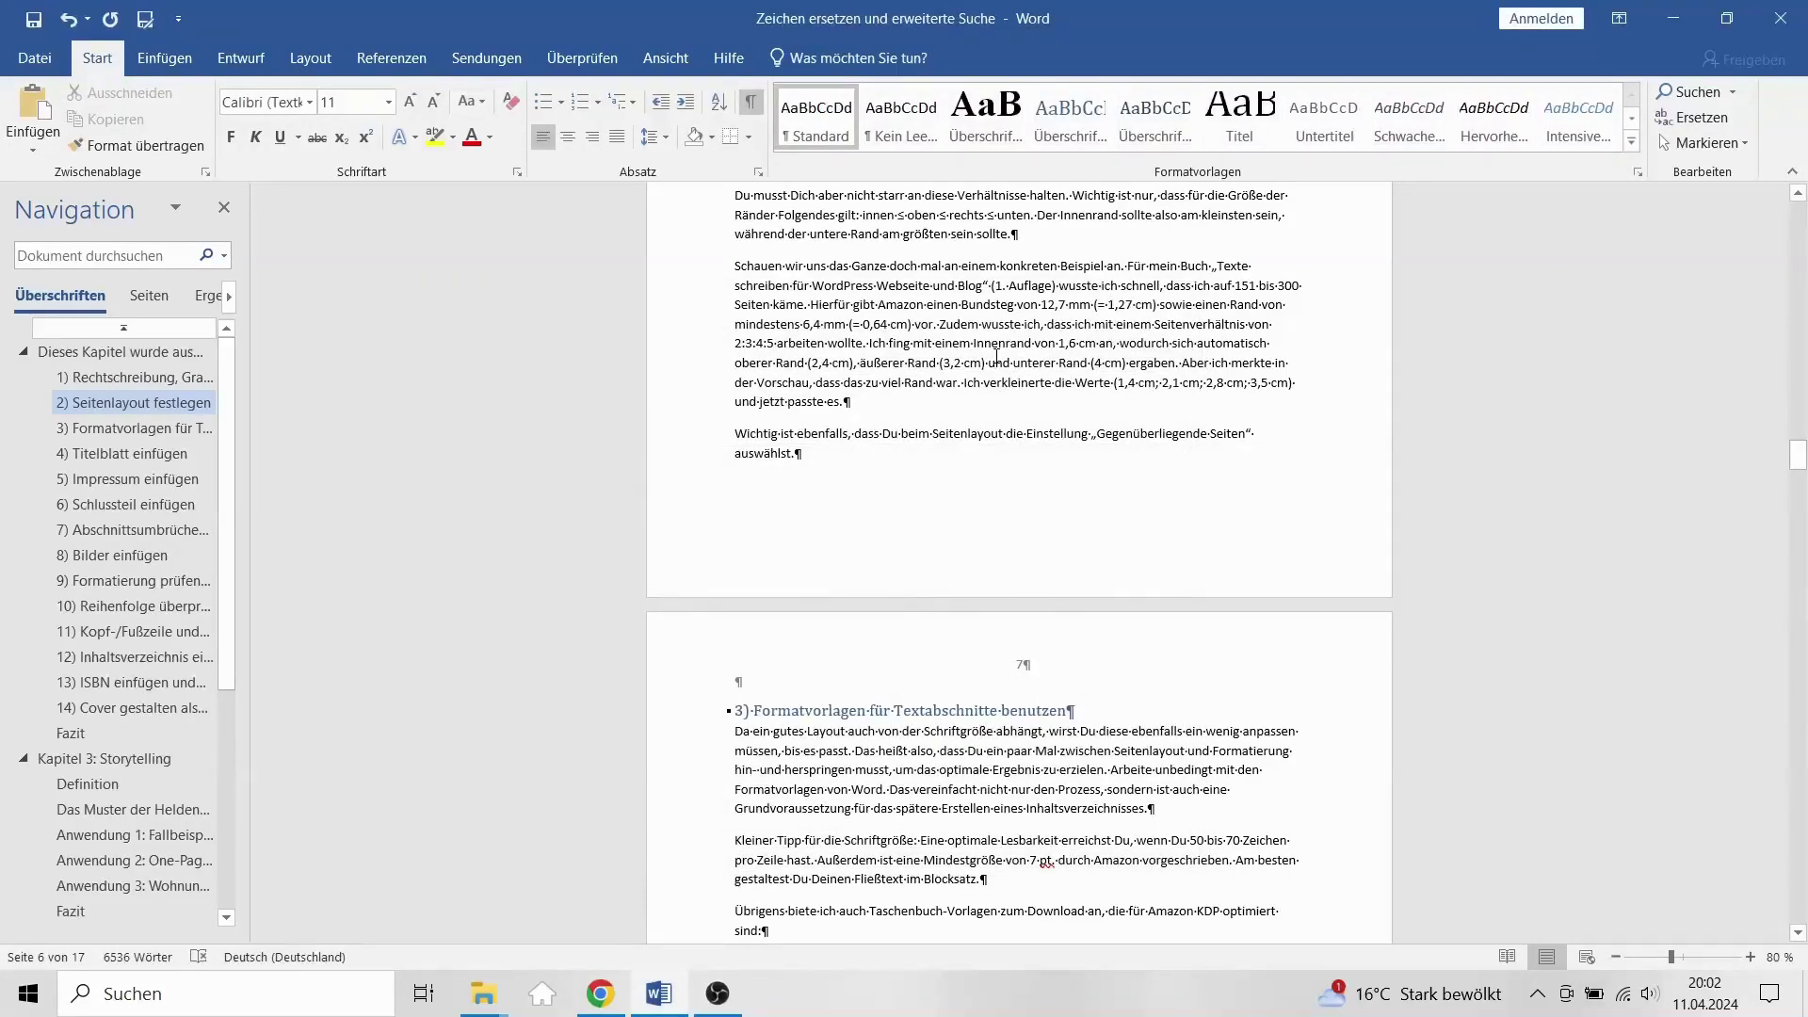
Step: Jump to the first chapter and delete trailing spaces after 'habe,', 'formatierst,' and 'Formatierung.'
scroll(996, 360, "up", 5)
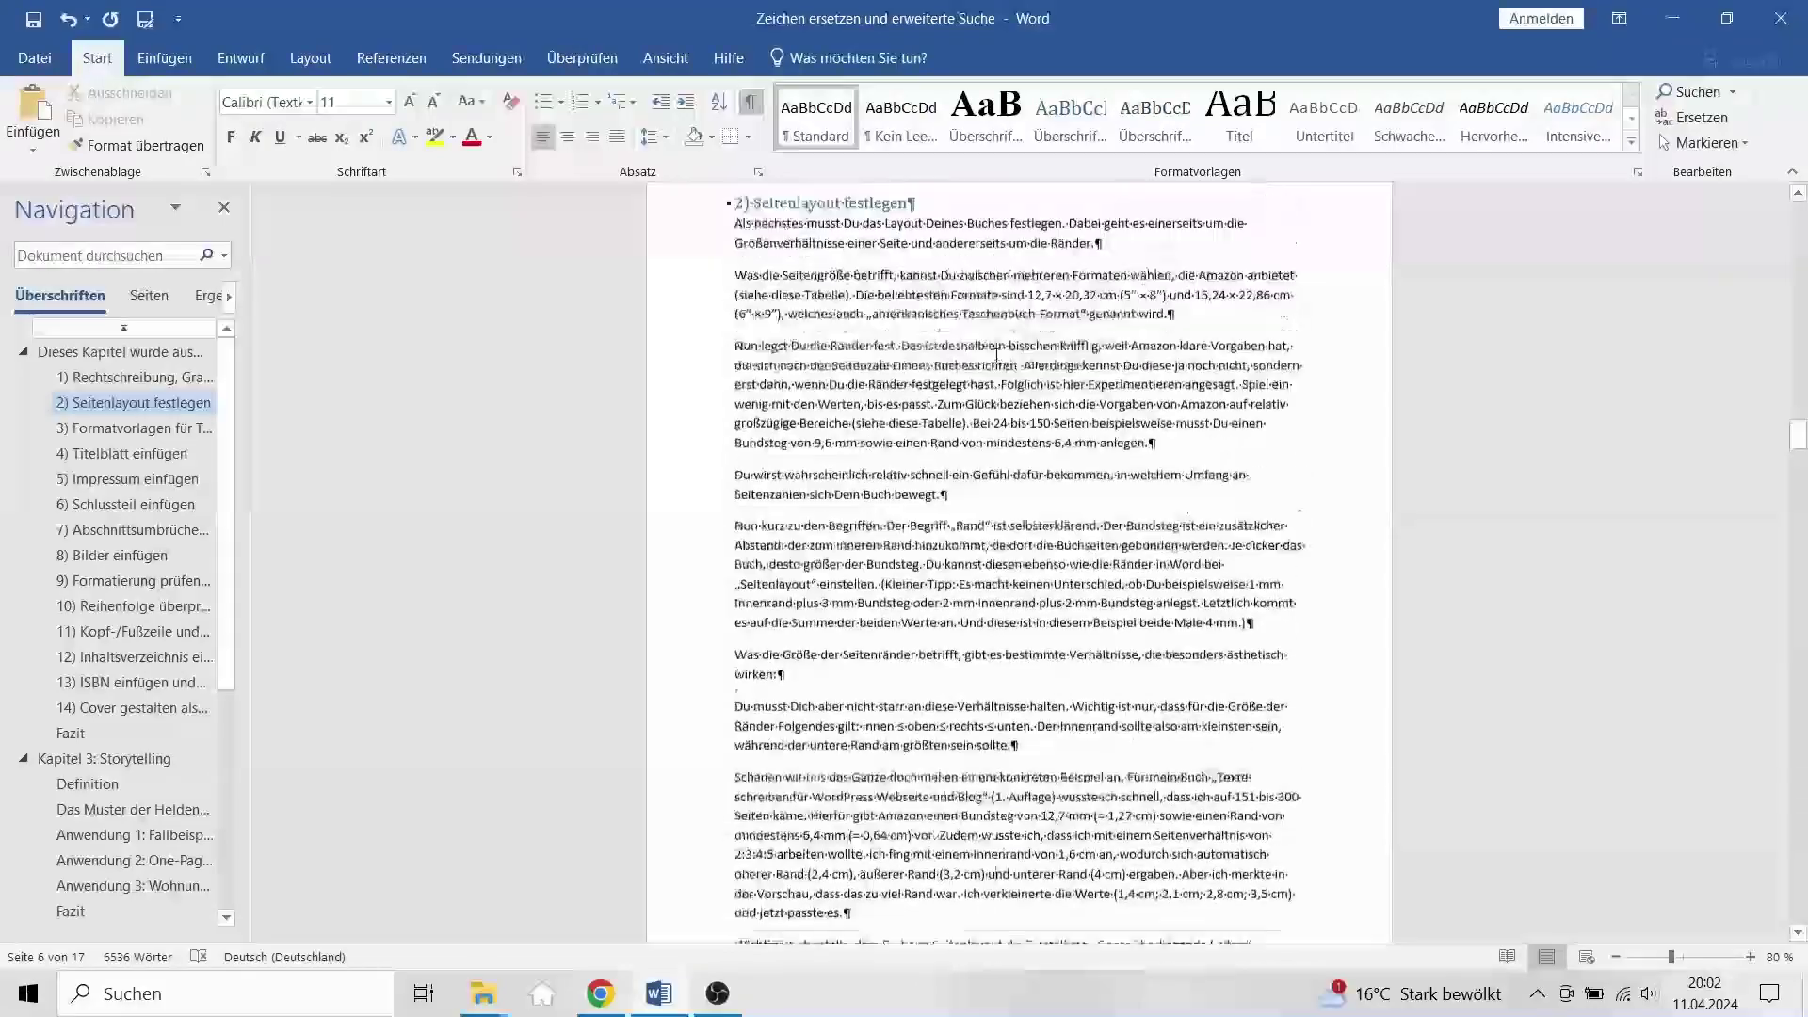
scroll(996, 360, "up", 5)
scroll(997, 360, "up", 5)
scroll(996, 360, "up", 5)
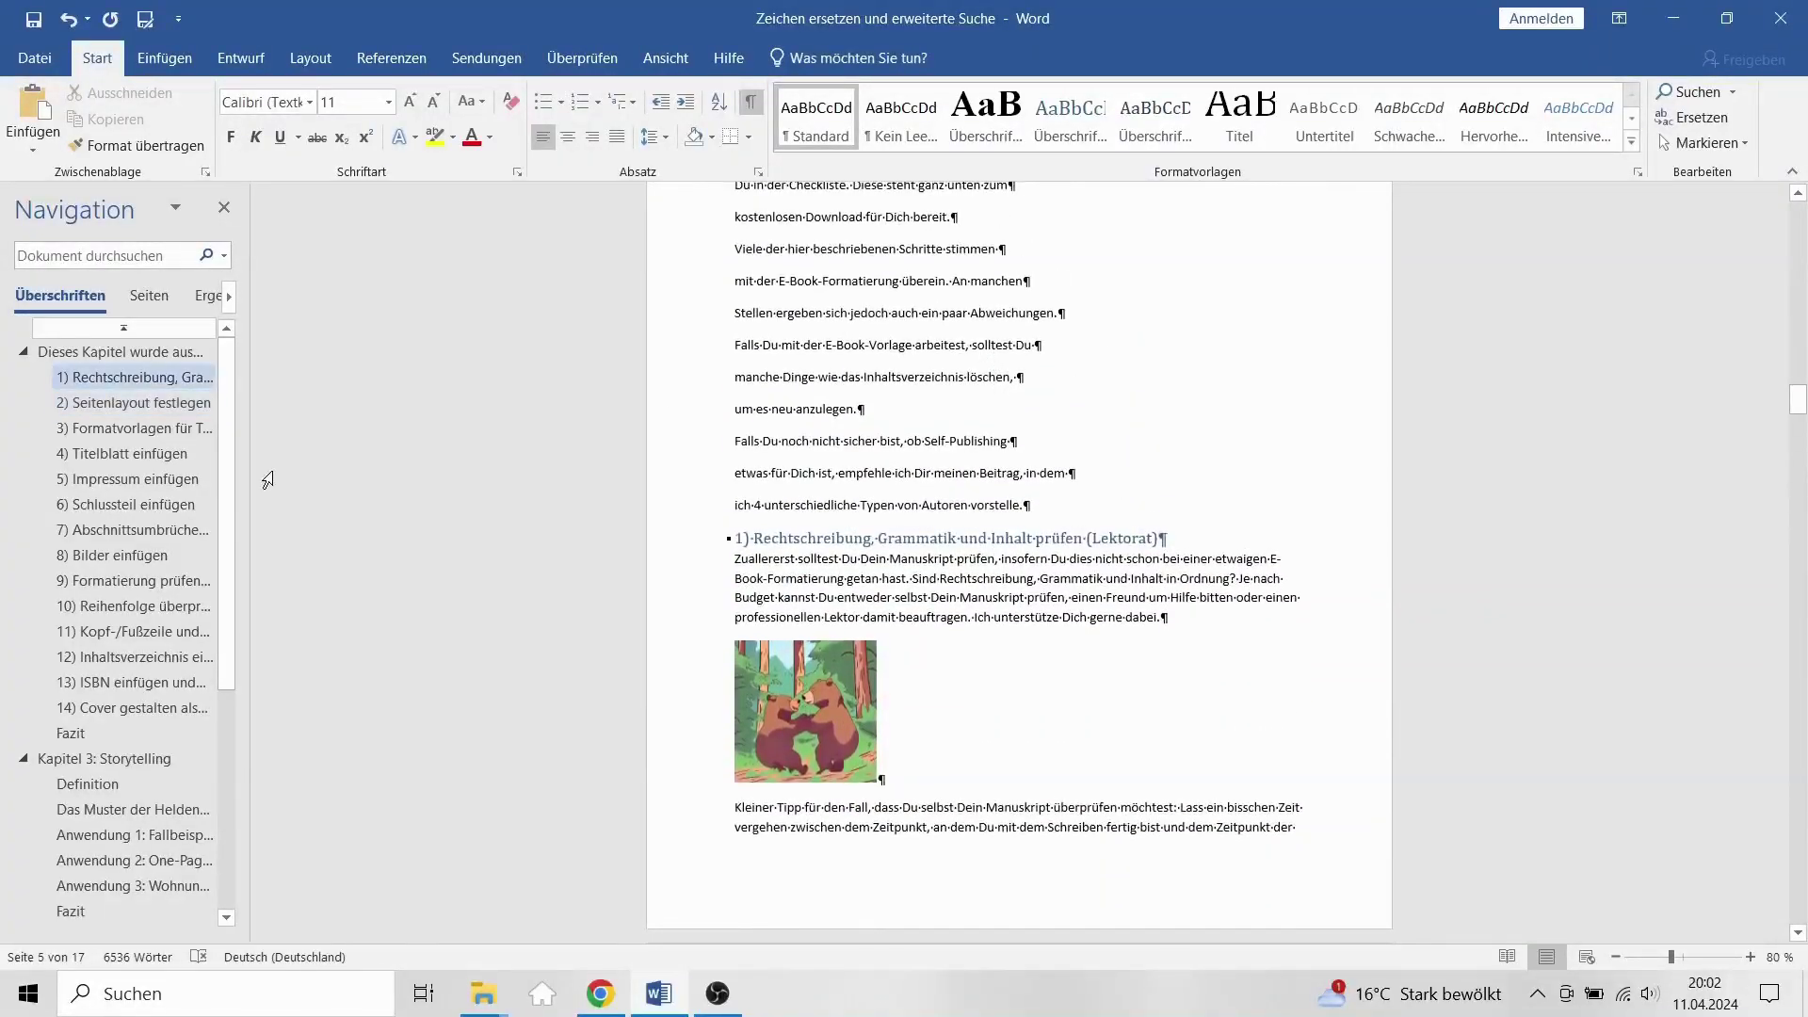
left_click(85, 353)
scroll(980, 630, "up", 1)
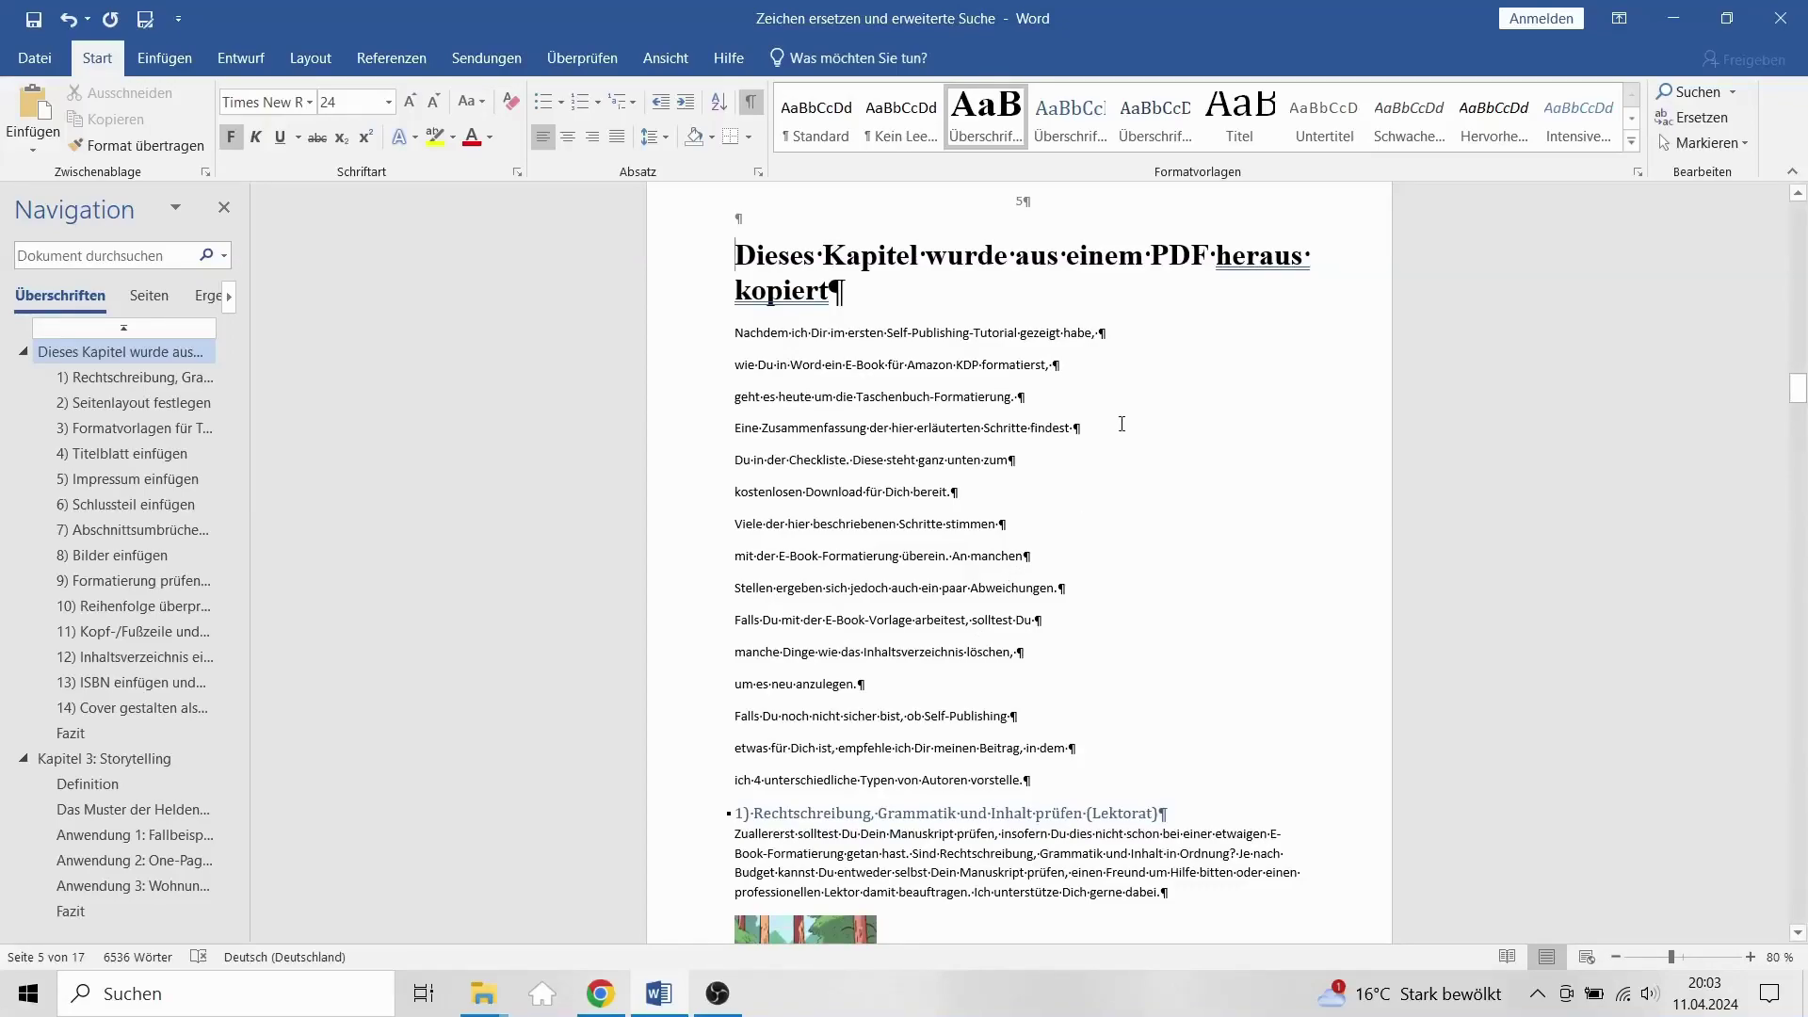
left_click(1110, 336)
key("BackSpace")
key("Down")
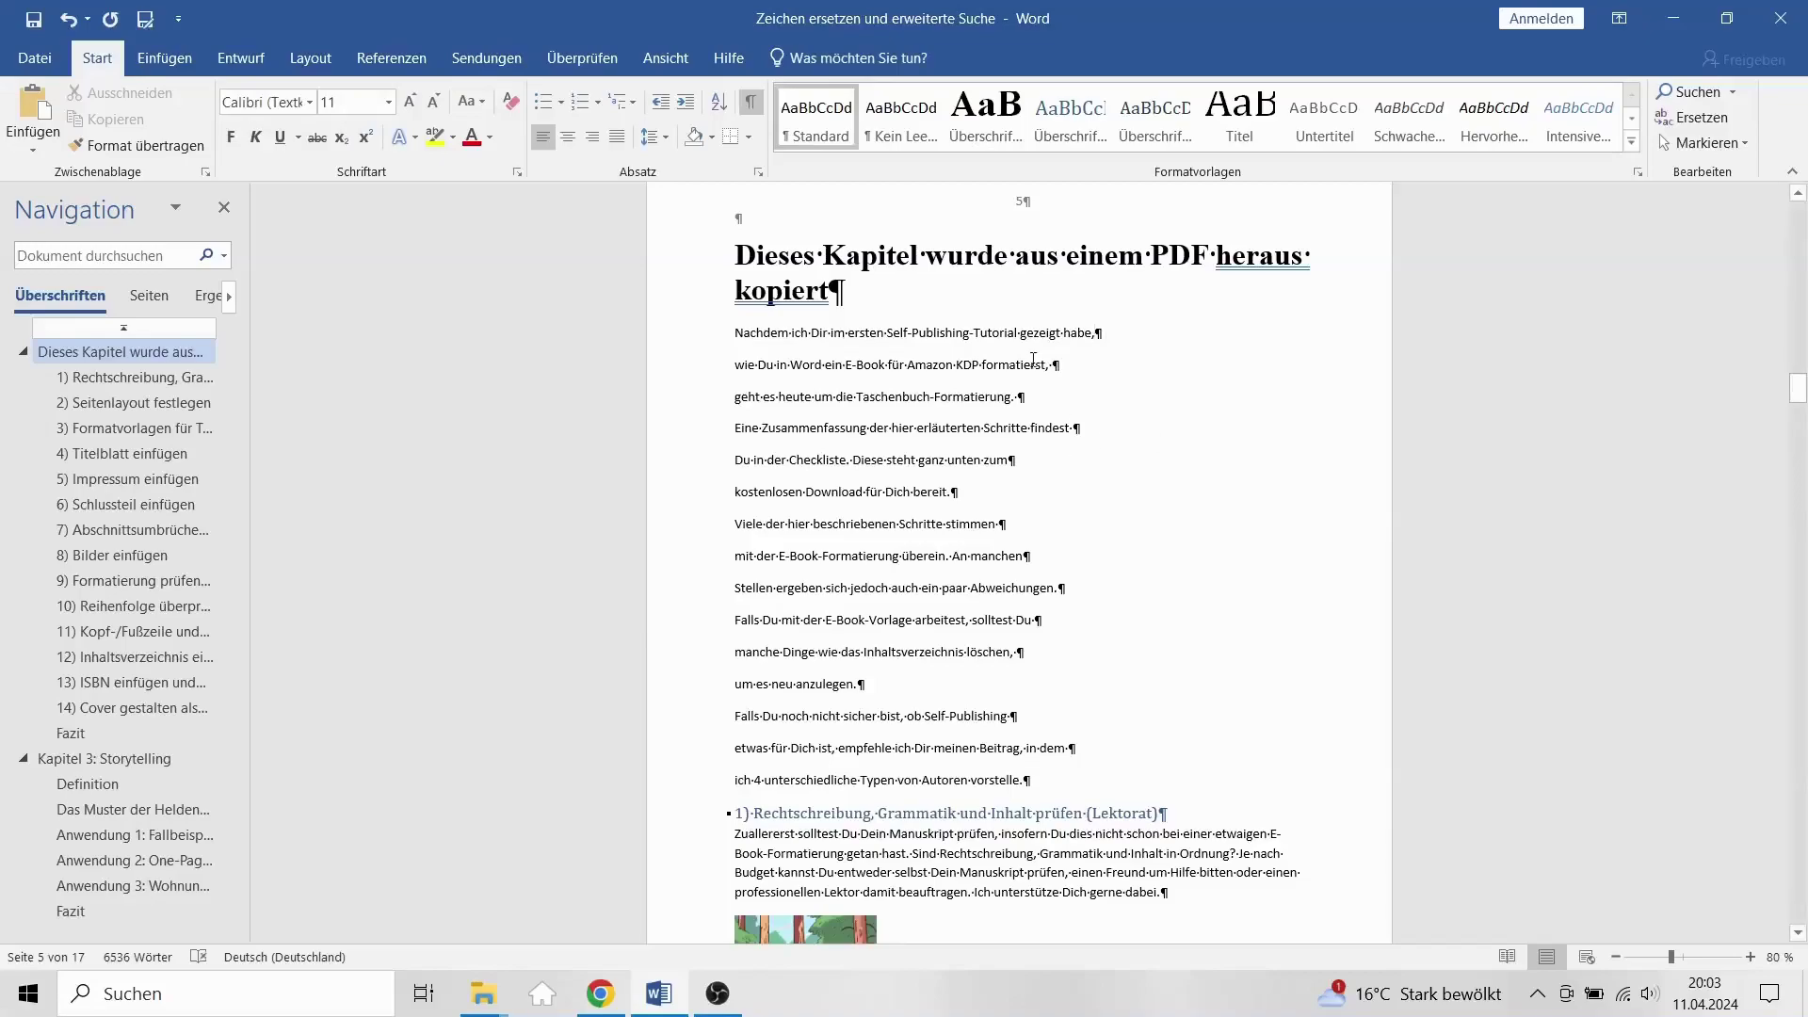
key("BackSpace")
key("BackSpace")
key("Down")
key("End")
Step: Delete the trailing spaces after 'stimmen', 'Du' and 'löschen,' on the following lines
key("BackSpace")
left_click(1010, 528)
key("BackSpace")
left_click(1064, 618)
key("BackSpace")
left_click(1020, 654)
key("BackSpace")
left_click(1016, 716)
key("BackSpace")
key("BackSpace")
Step: Open Ersetzen, clear the old search text and enter the paragraph-mark code ^p
left_click(1733, 94)
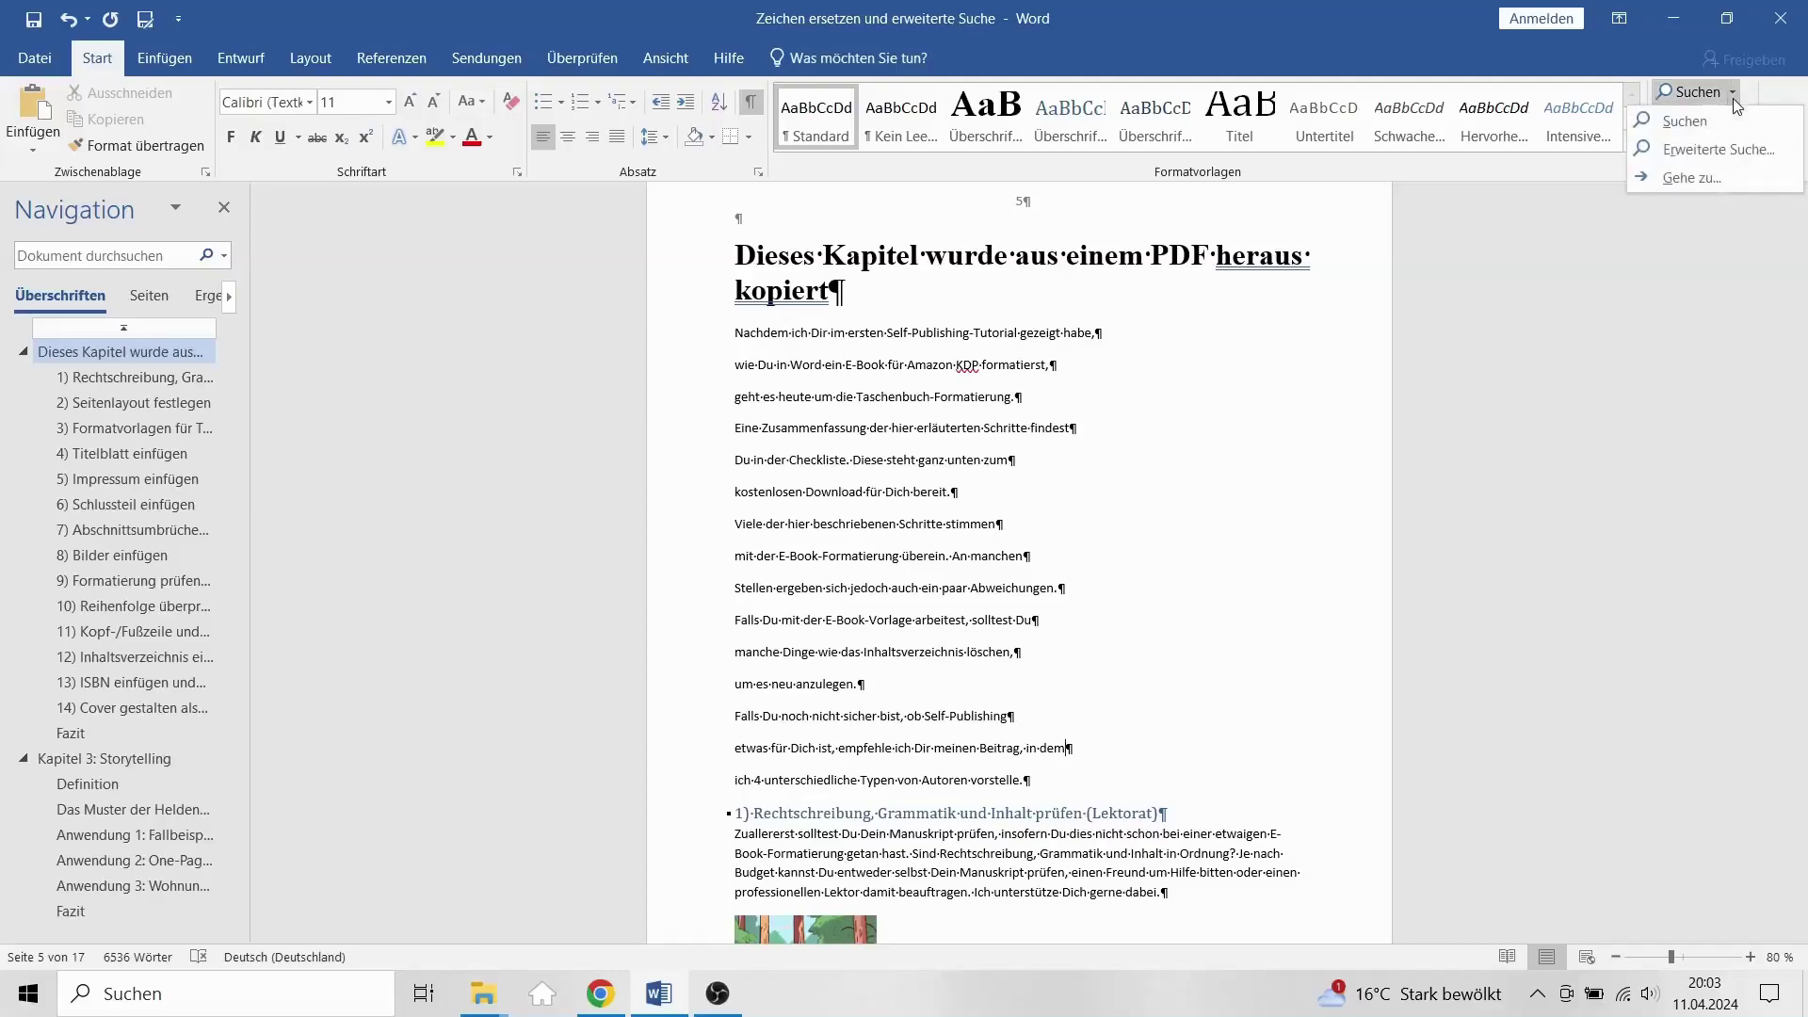
left_click(1733, 92)
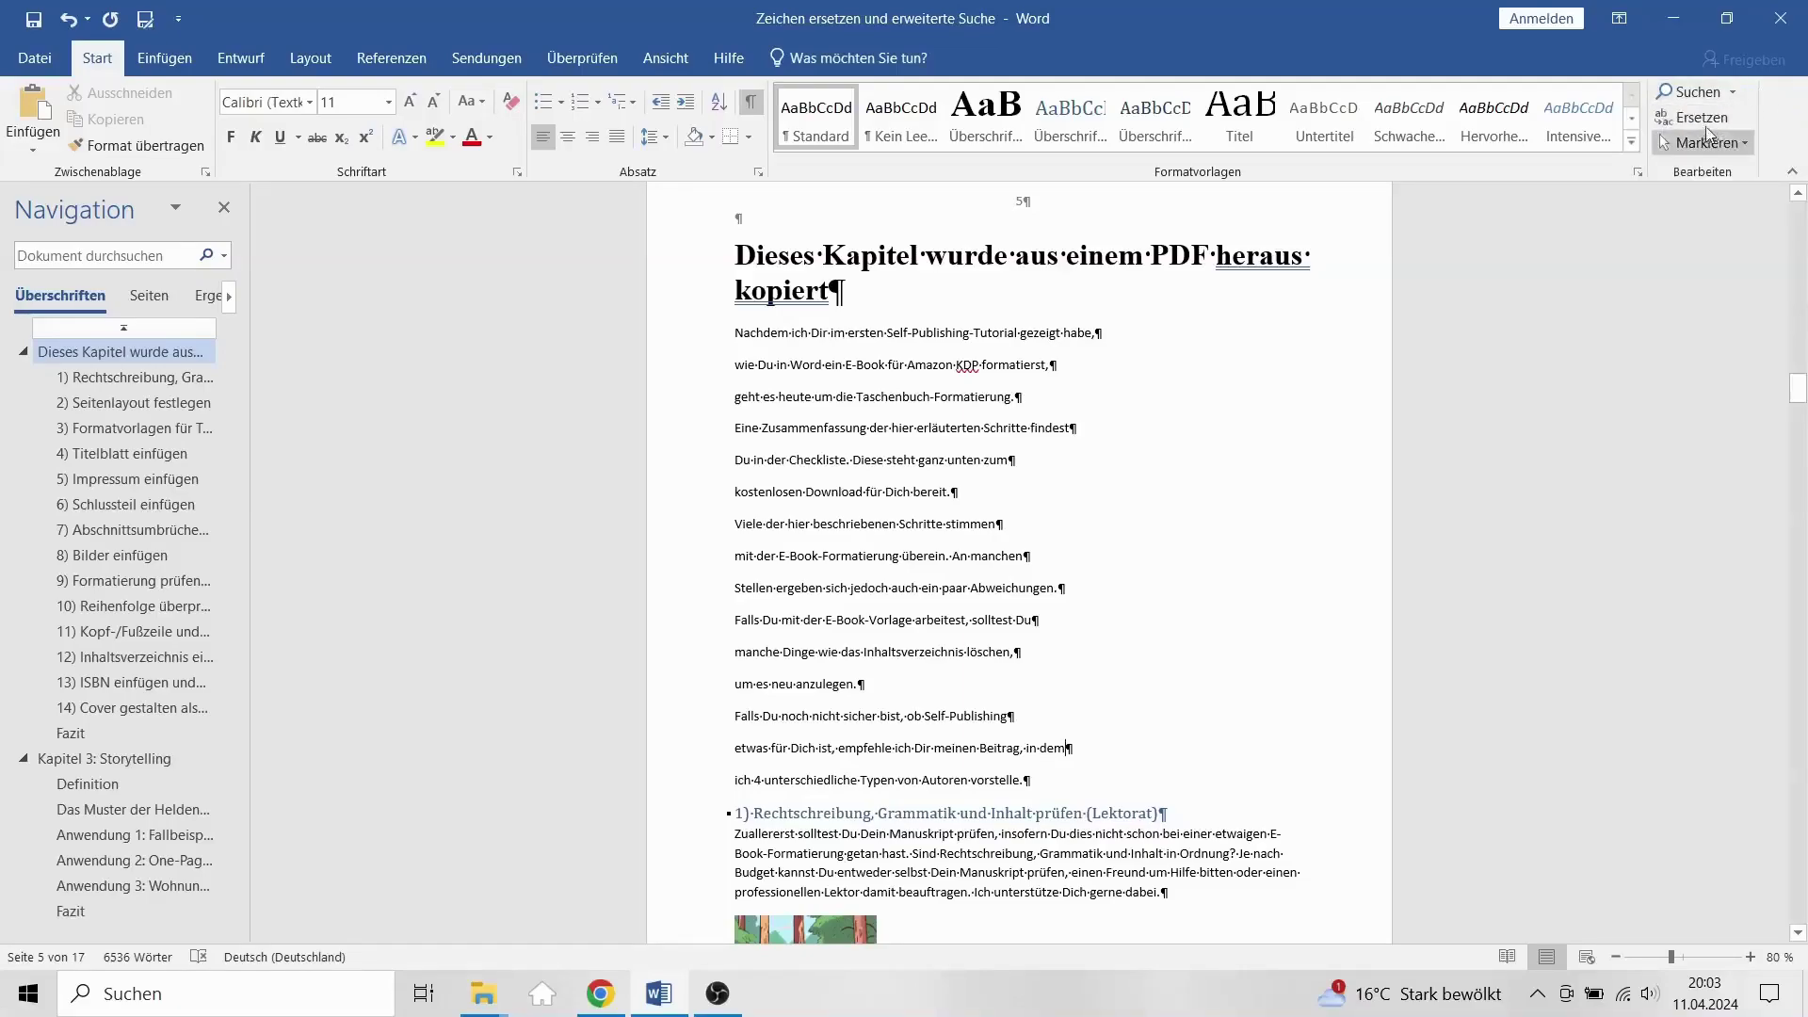
left_click(1702, 117)
left_click_drag(271, 166, 872, 216)
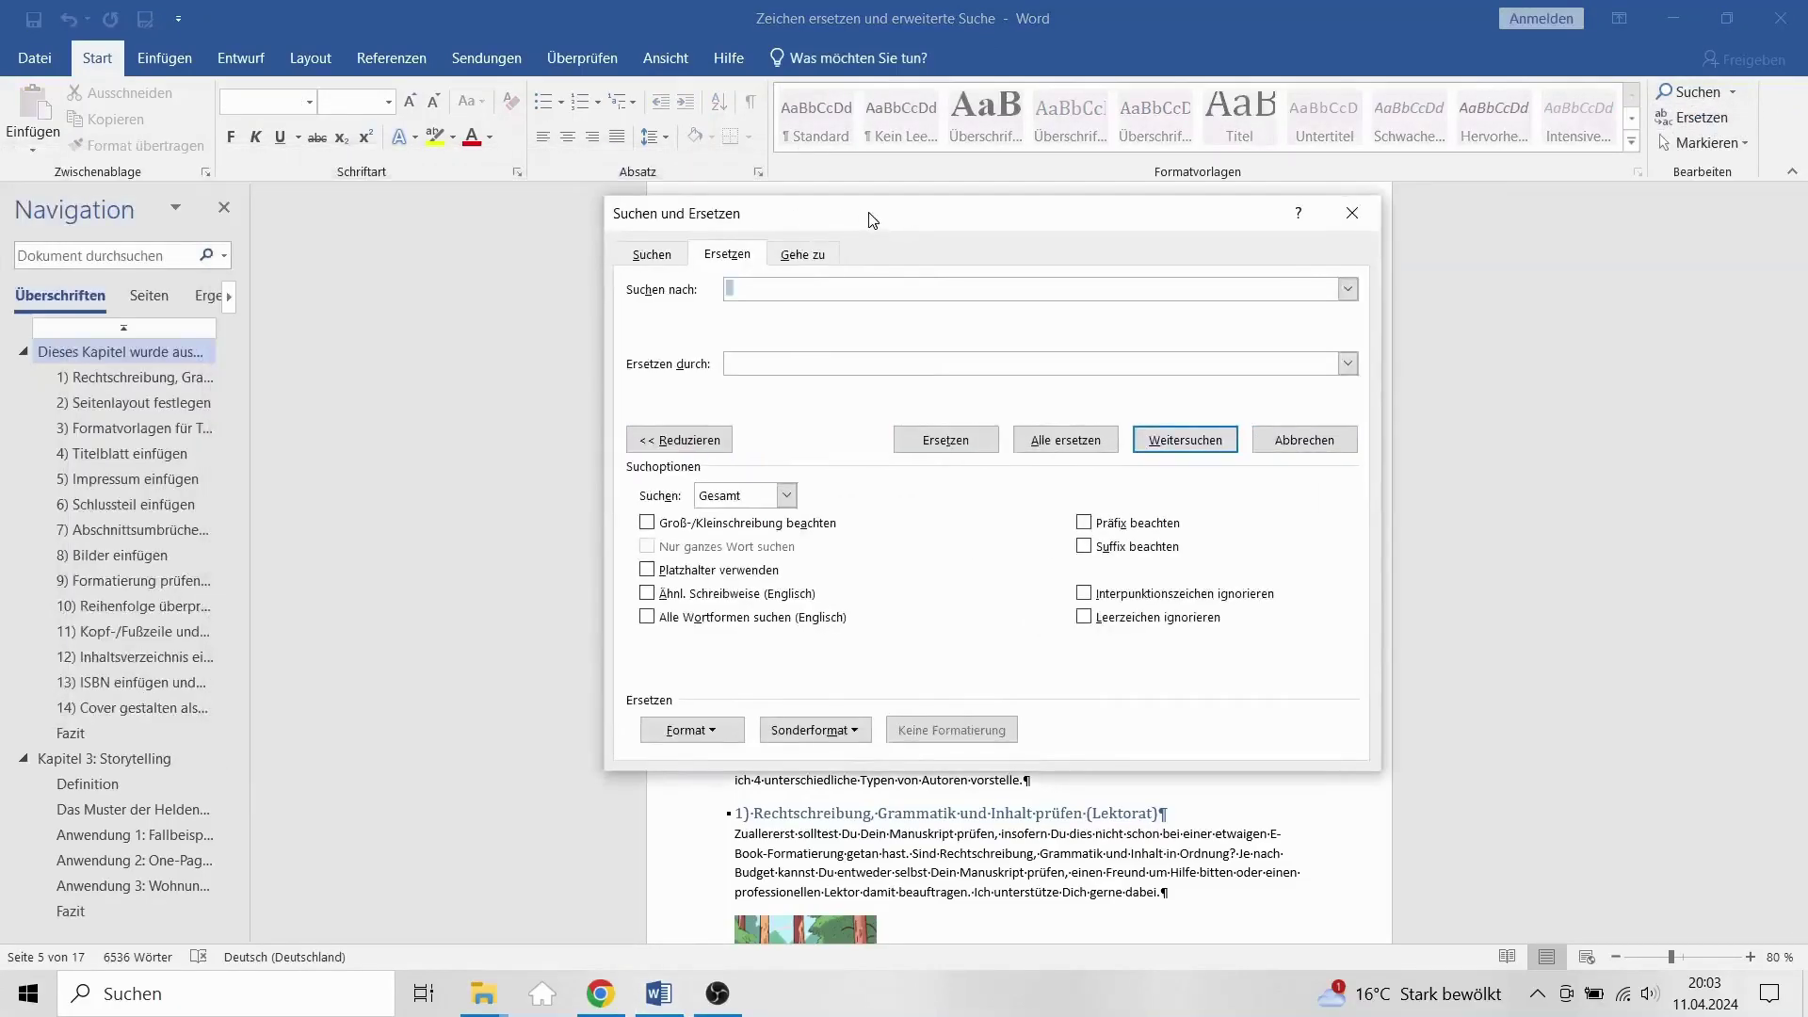
key("BackSpace")
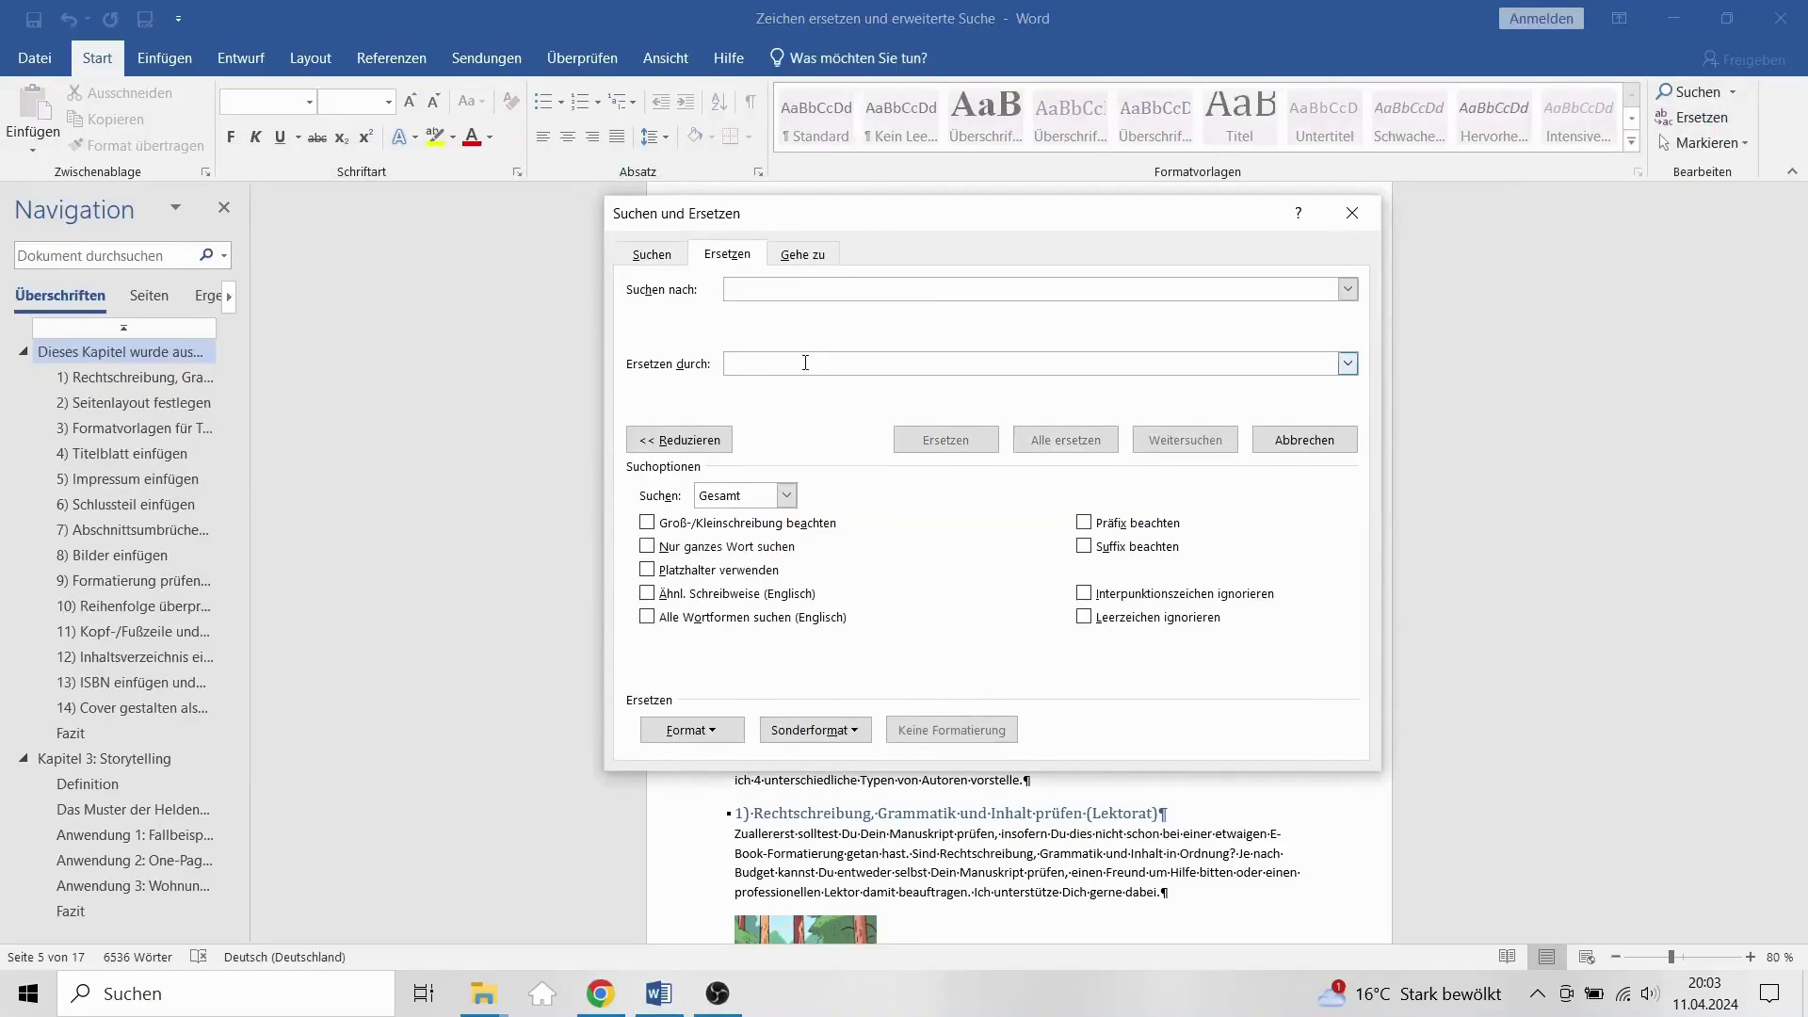
left_click(793, 290)
type("^^")
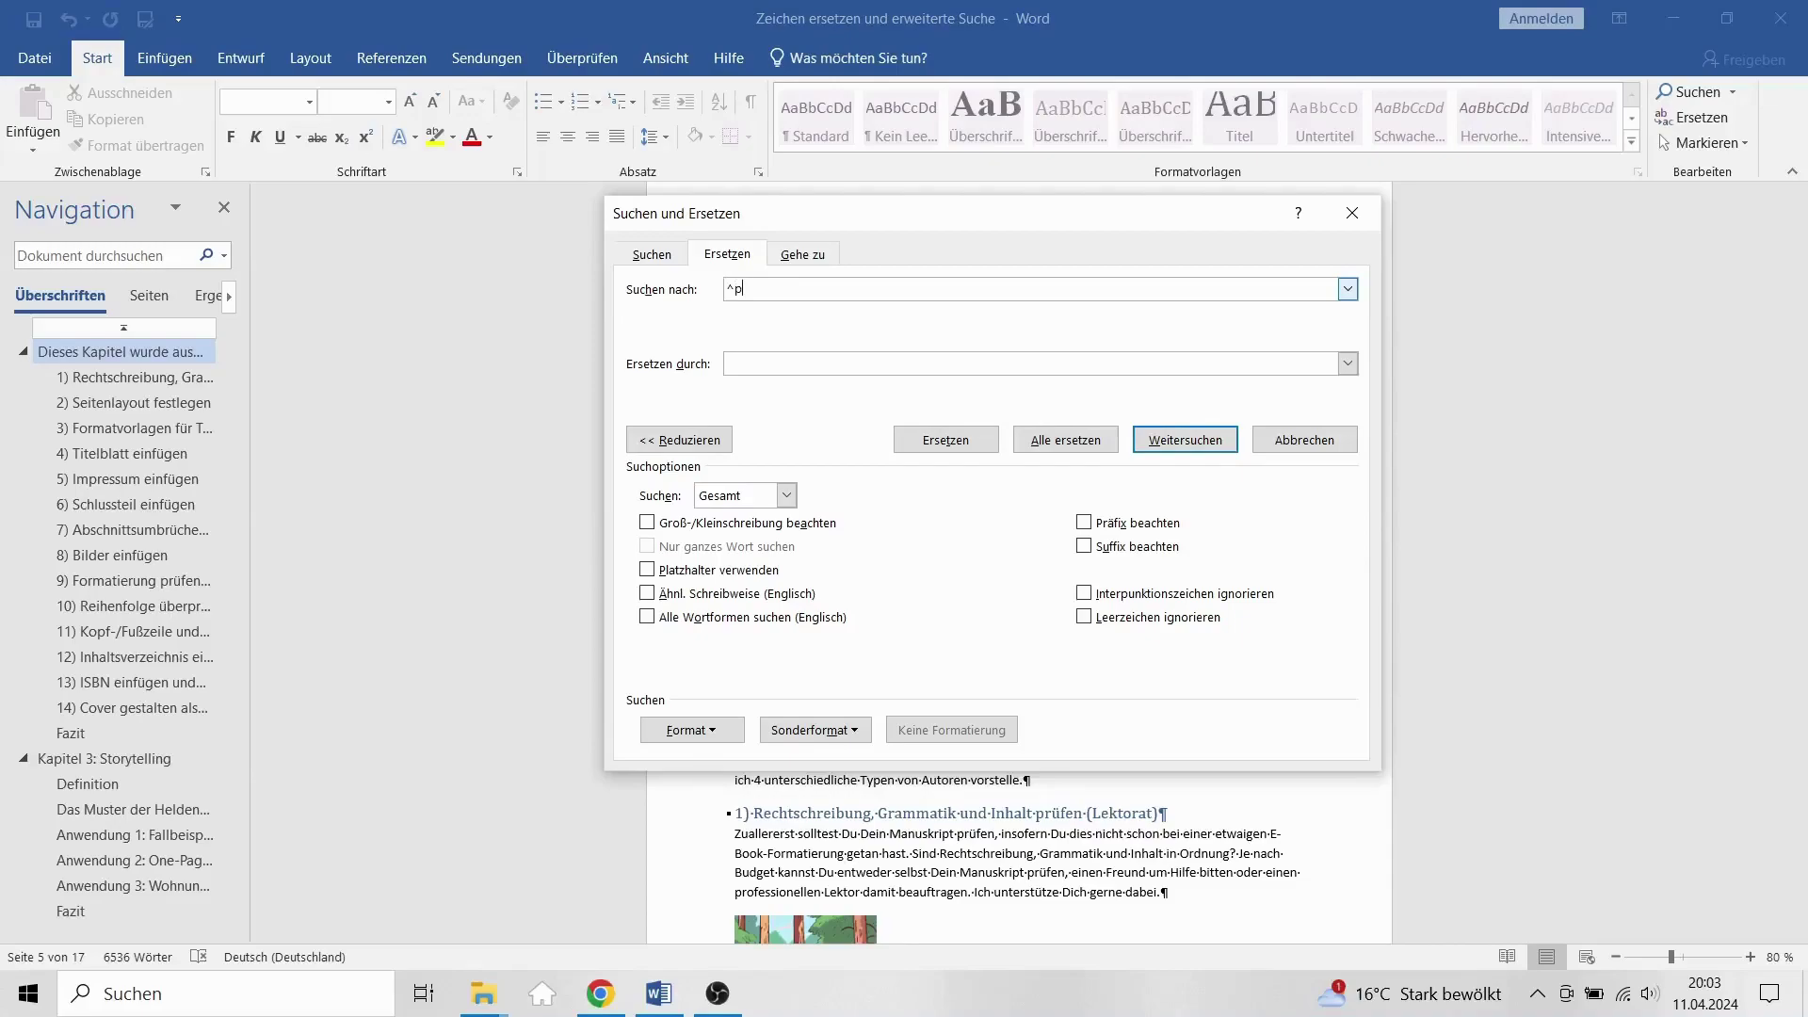
mouse_move(858, 203)
left_mouse_down()
mouse_move(939, 400)
mouse_move(897, 330)
left_mouse_up()
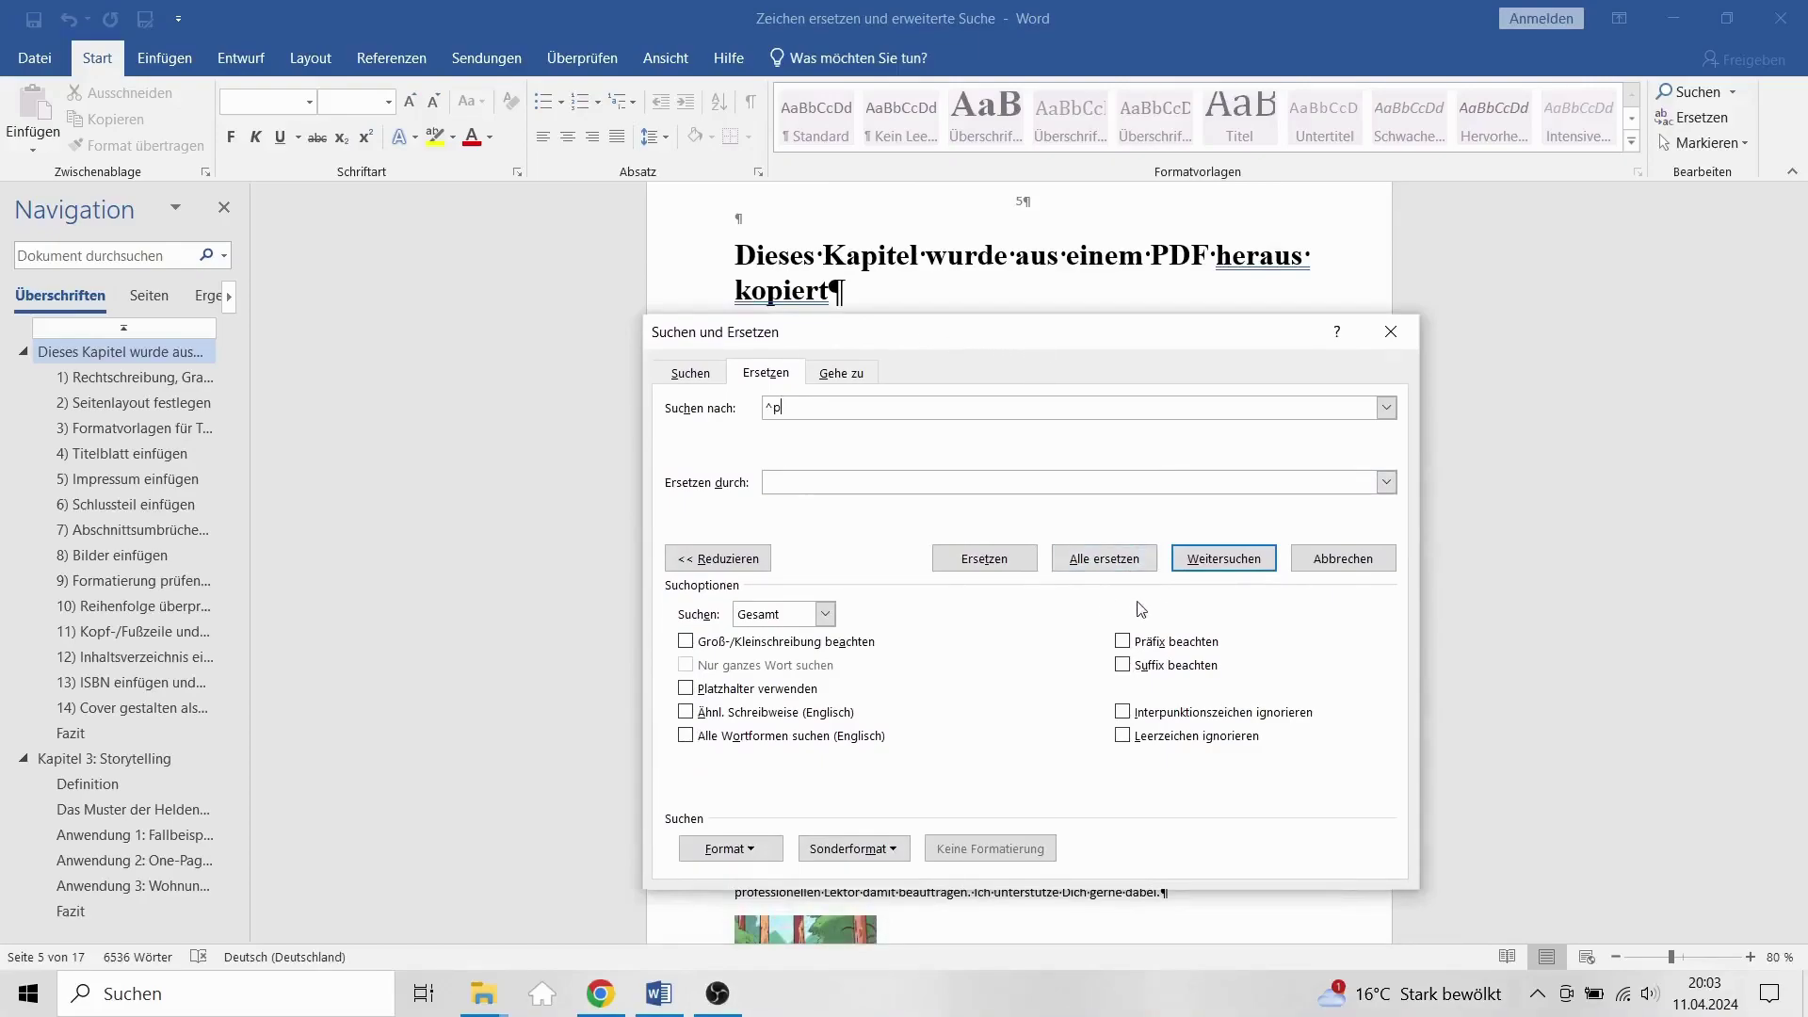
left_click_drag(1078, 336, 395, 370)
Step: Step through ^p matches with Weitersuchen to the first line break after 'gezeigt habe,'
left_click(539, 600)
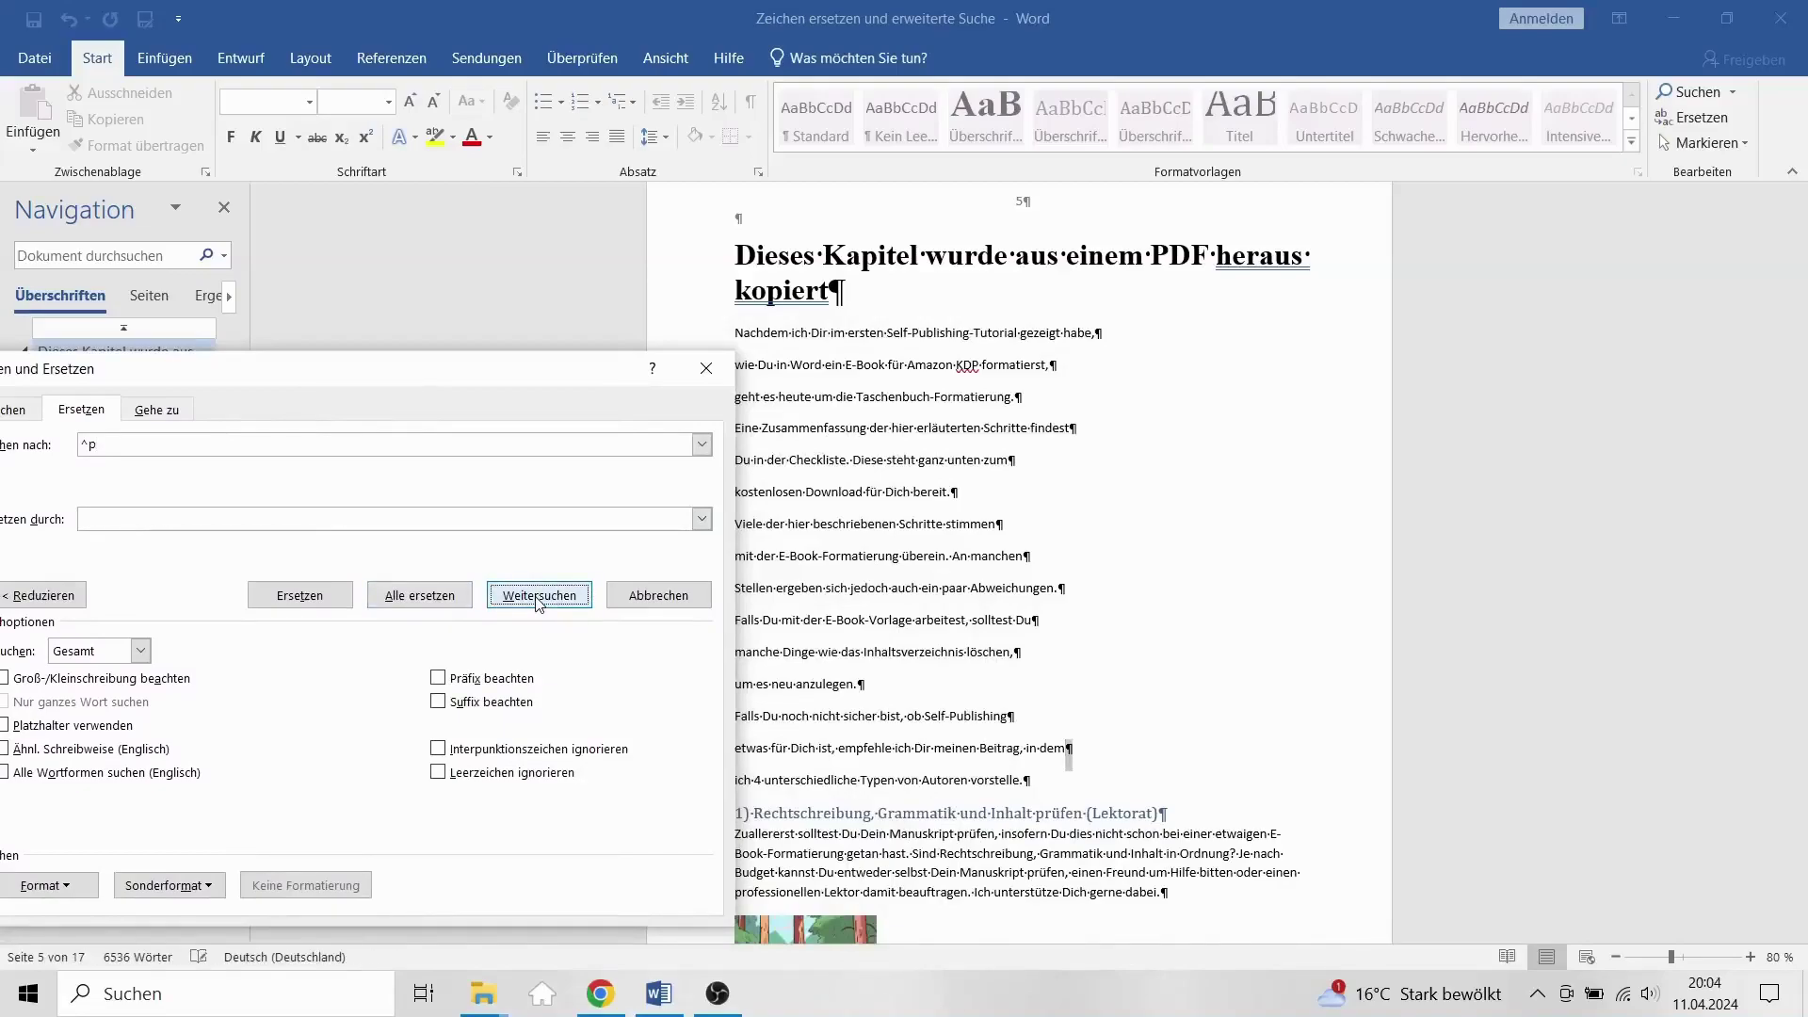
left_click(539, 603)
left_click(539, 603)
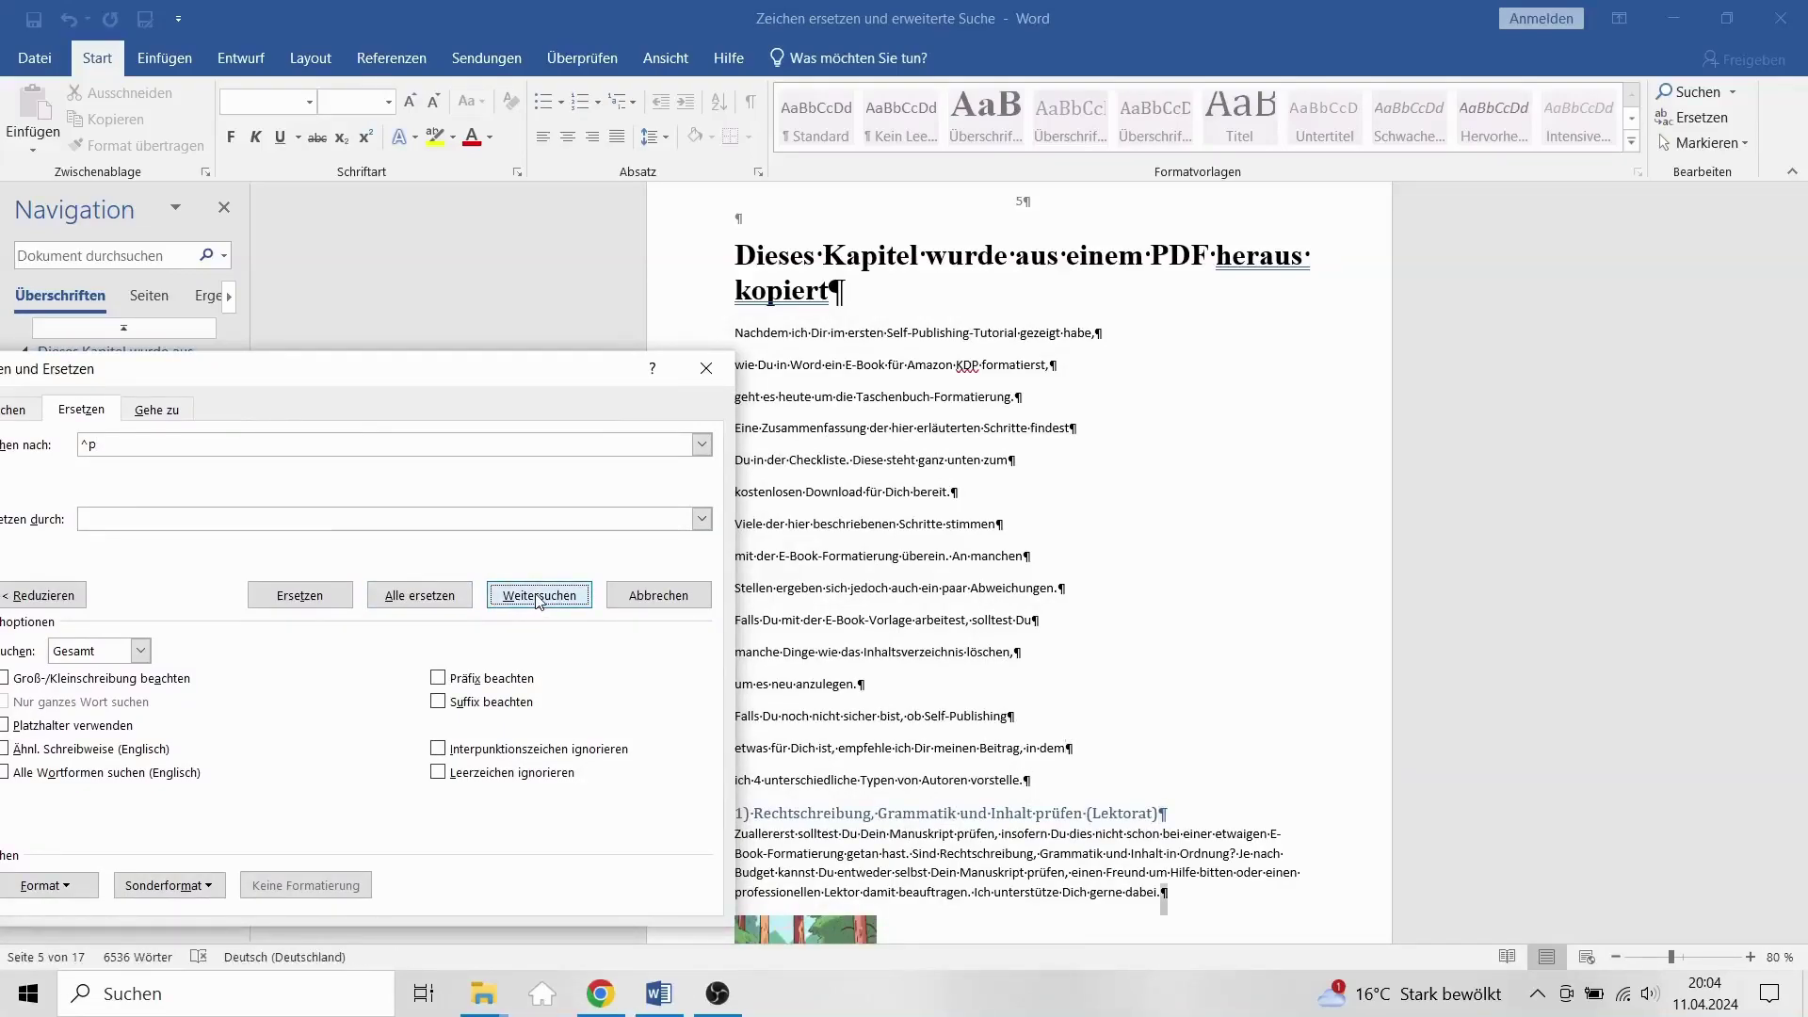
left_click_drag(265, 369, 858, 285)
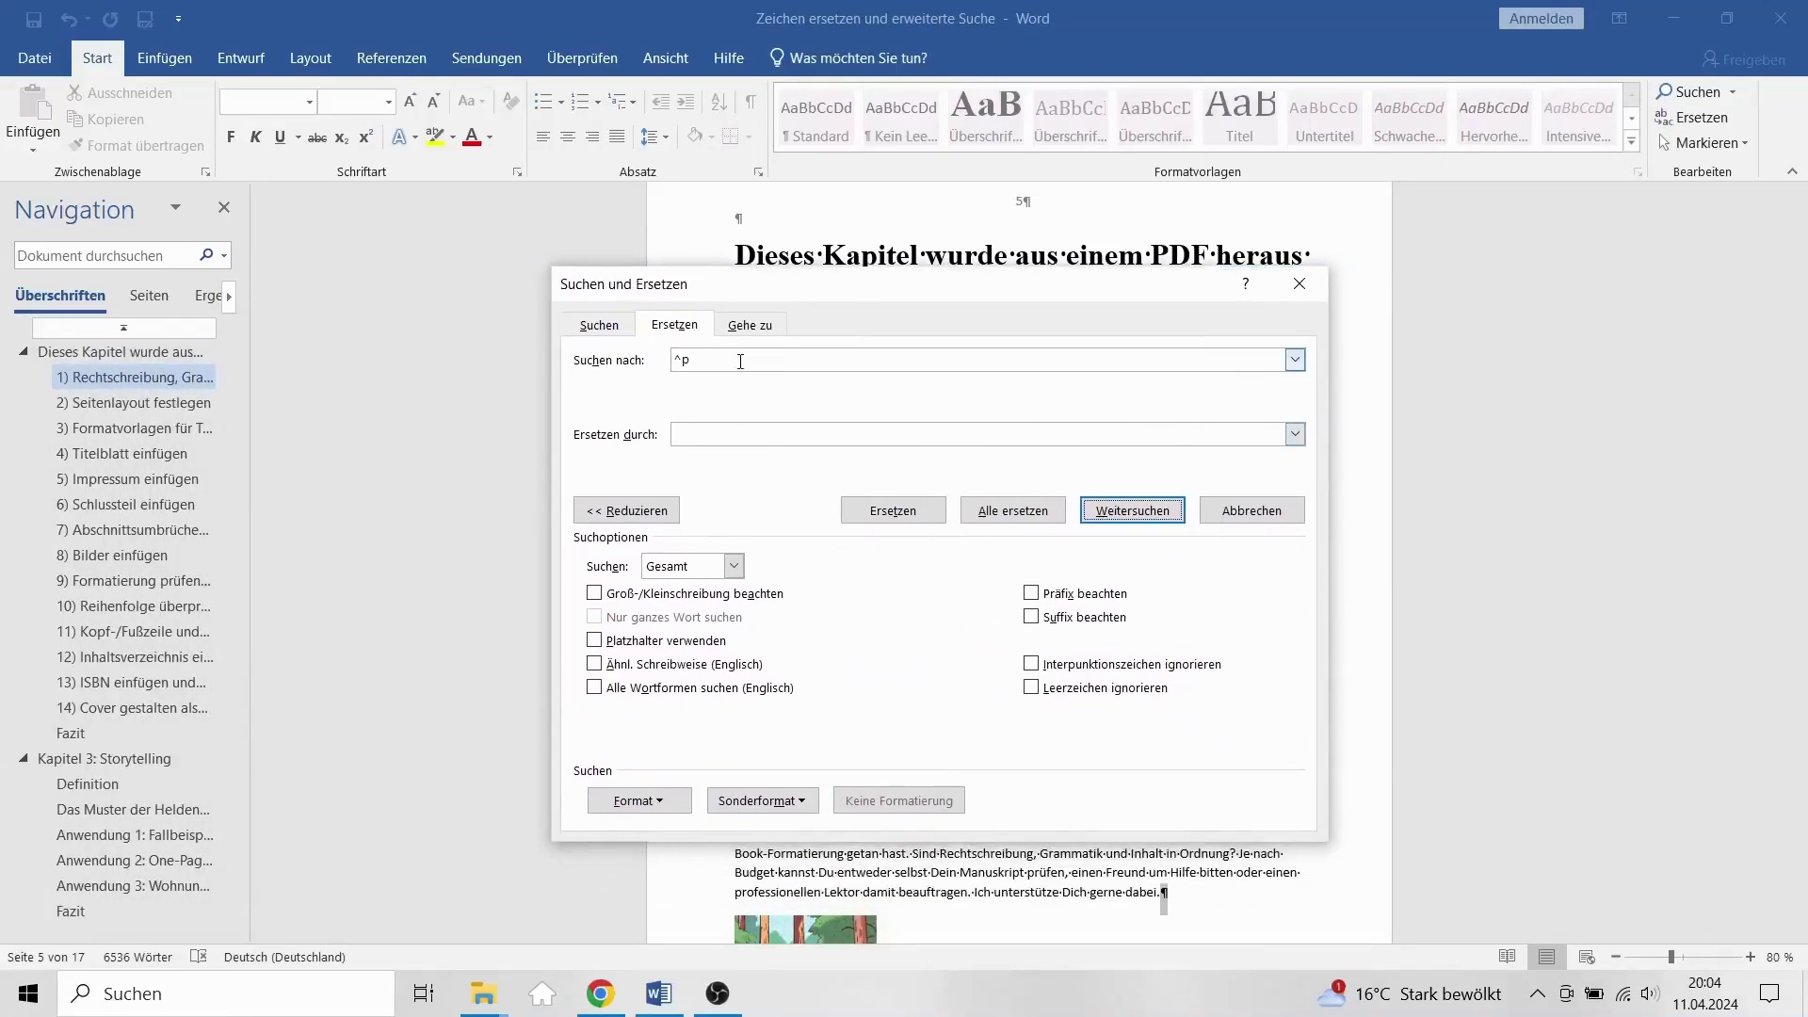
left_click(707, 433)
left_click_drag(894, 294, 312, 232)
left_click(829, 332)
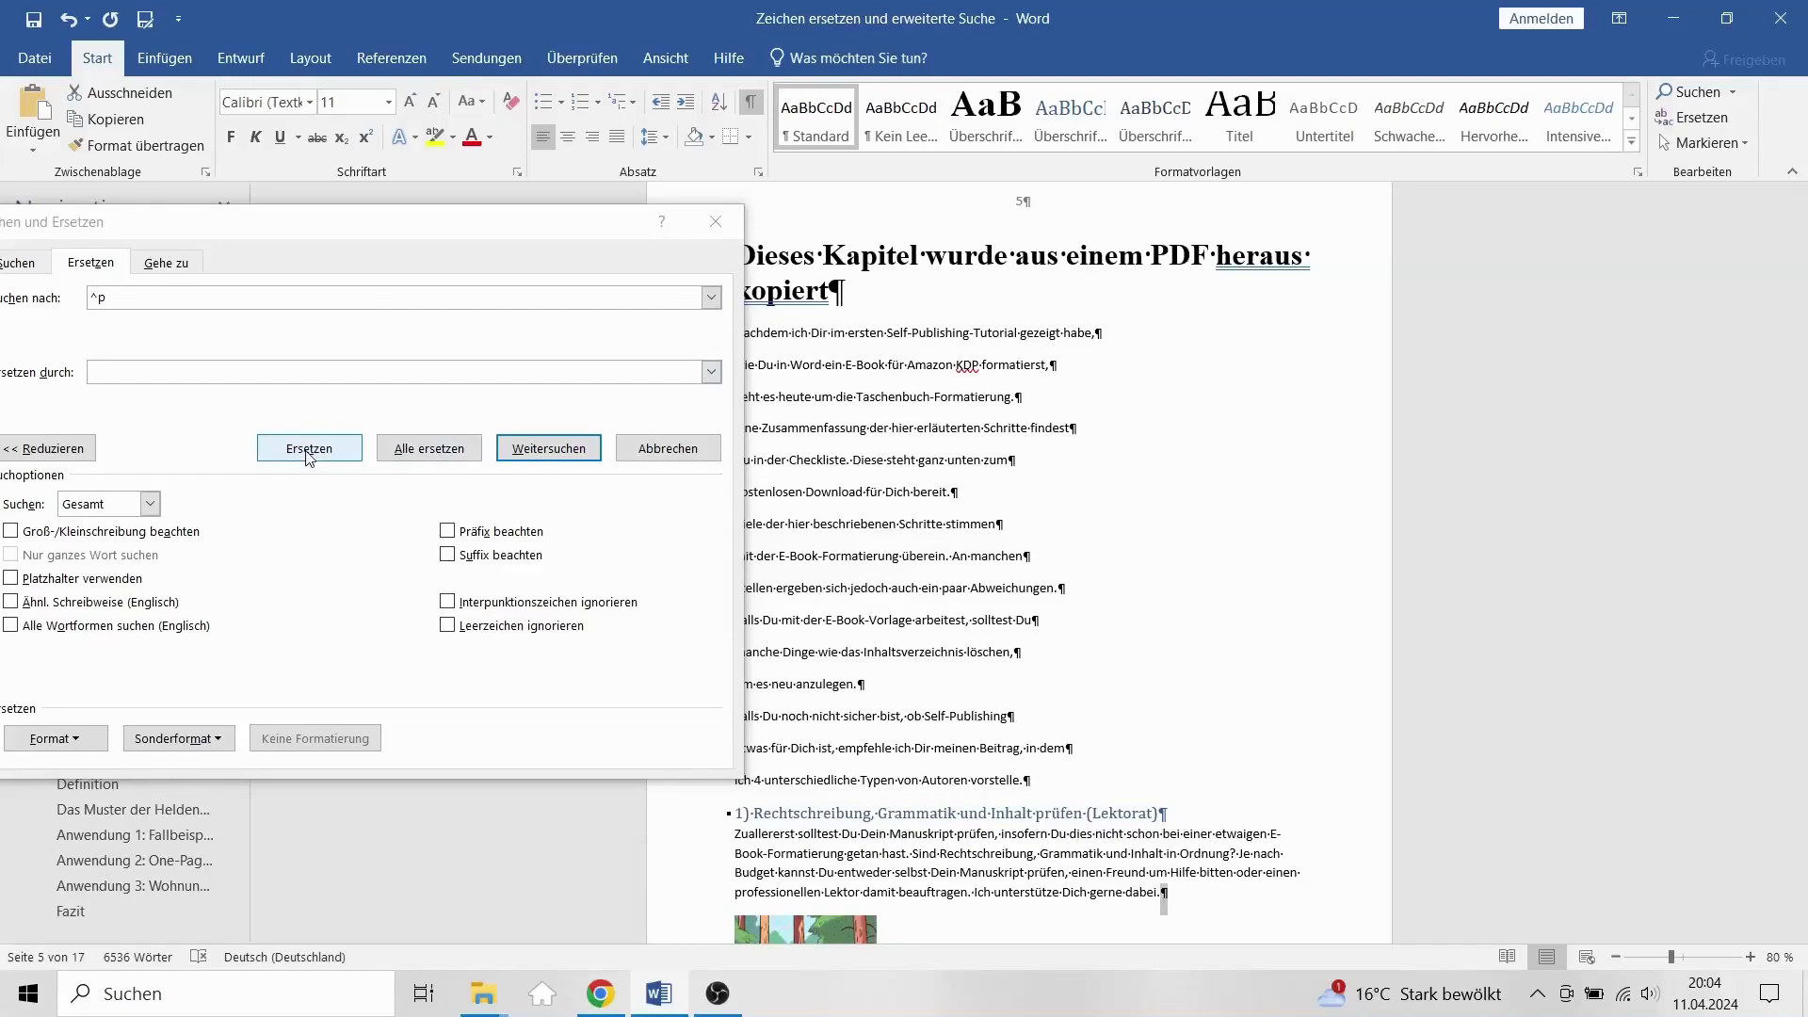
left_click(549, 449)
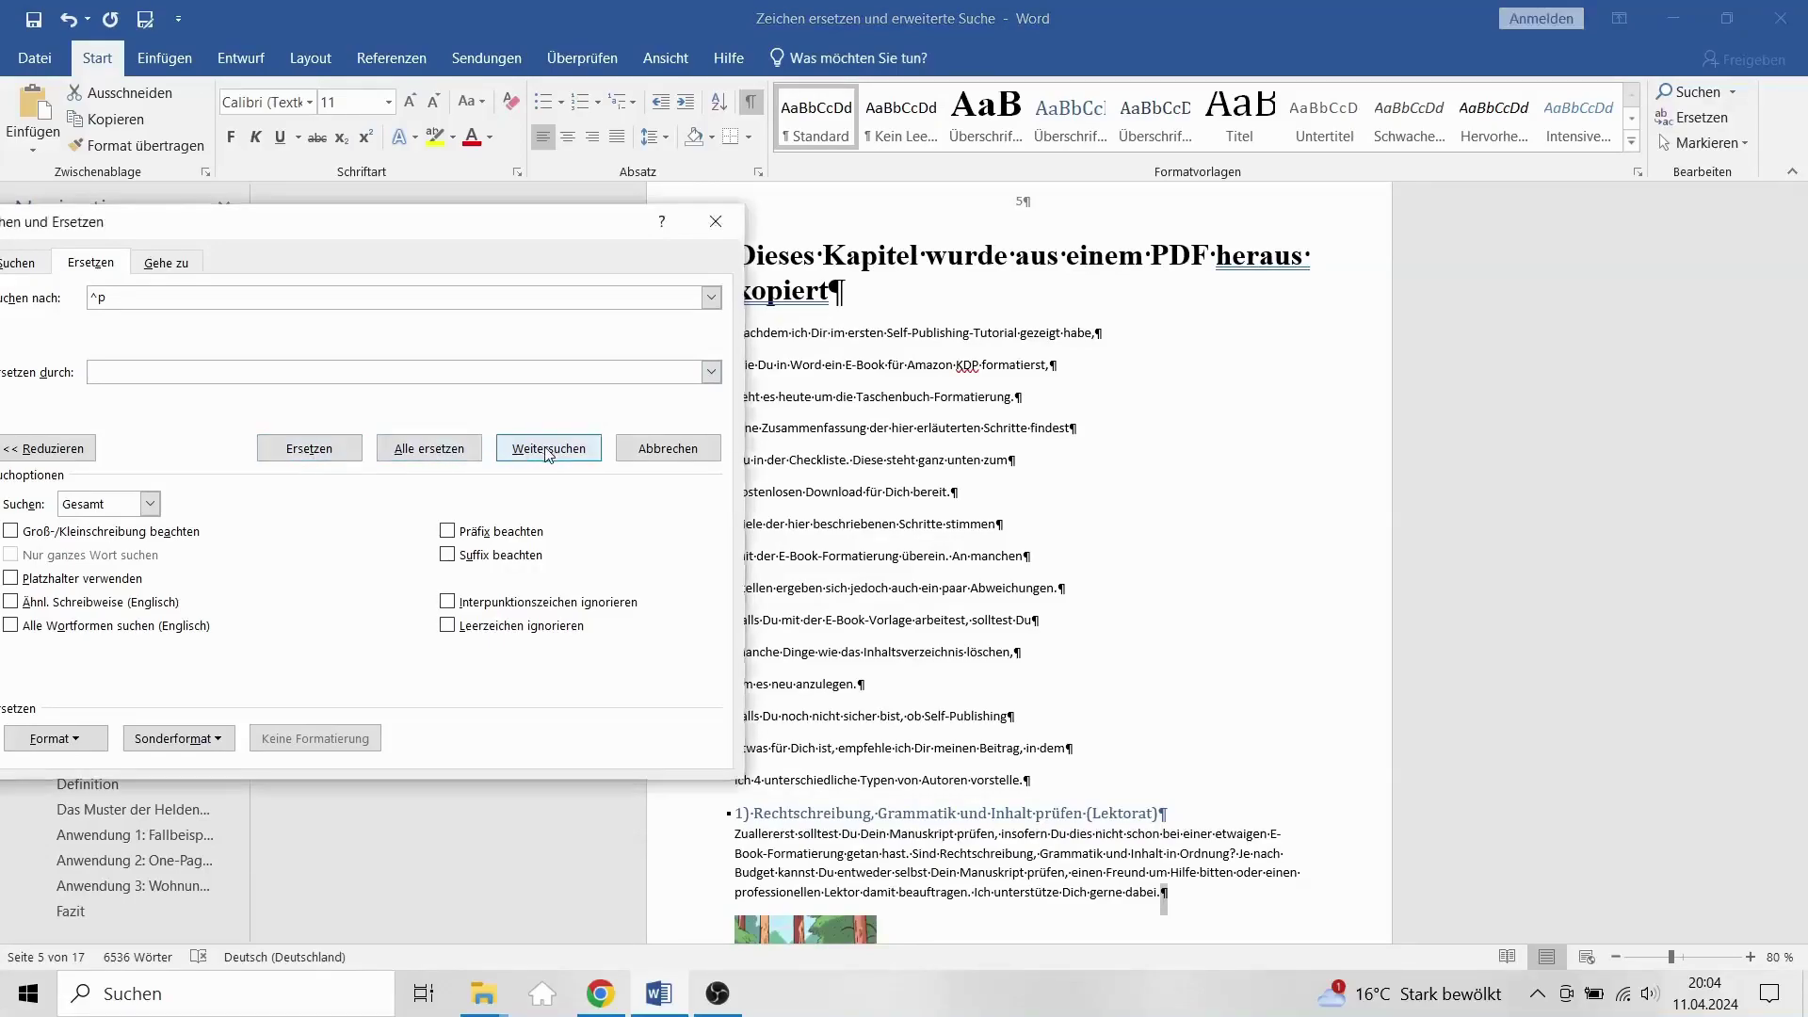
left_click(957, 417)
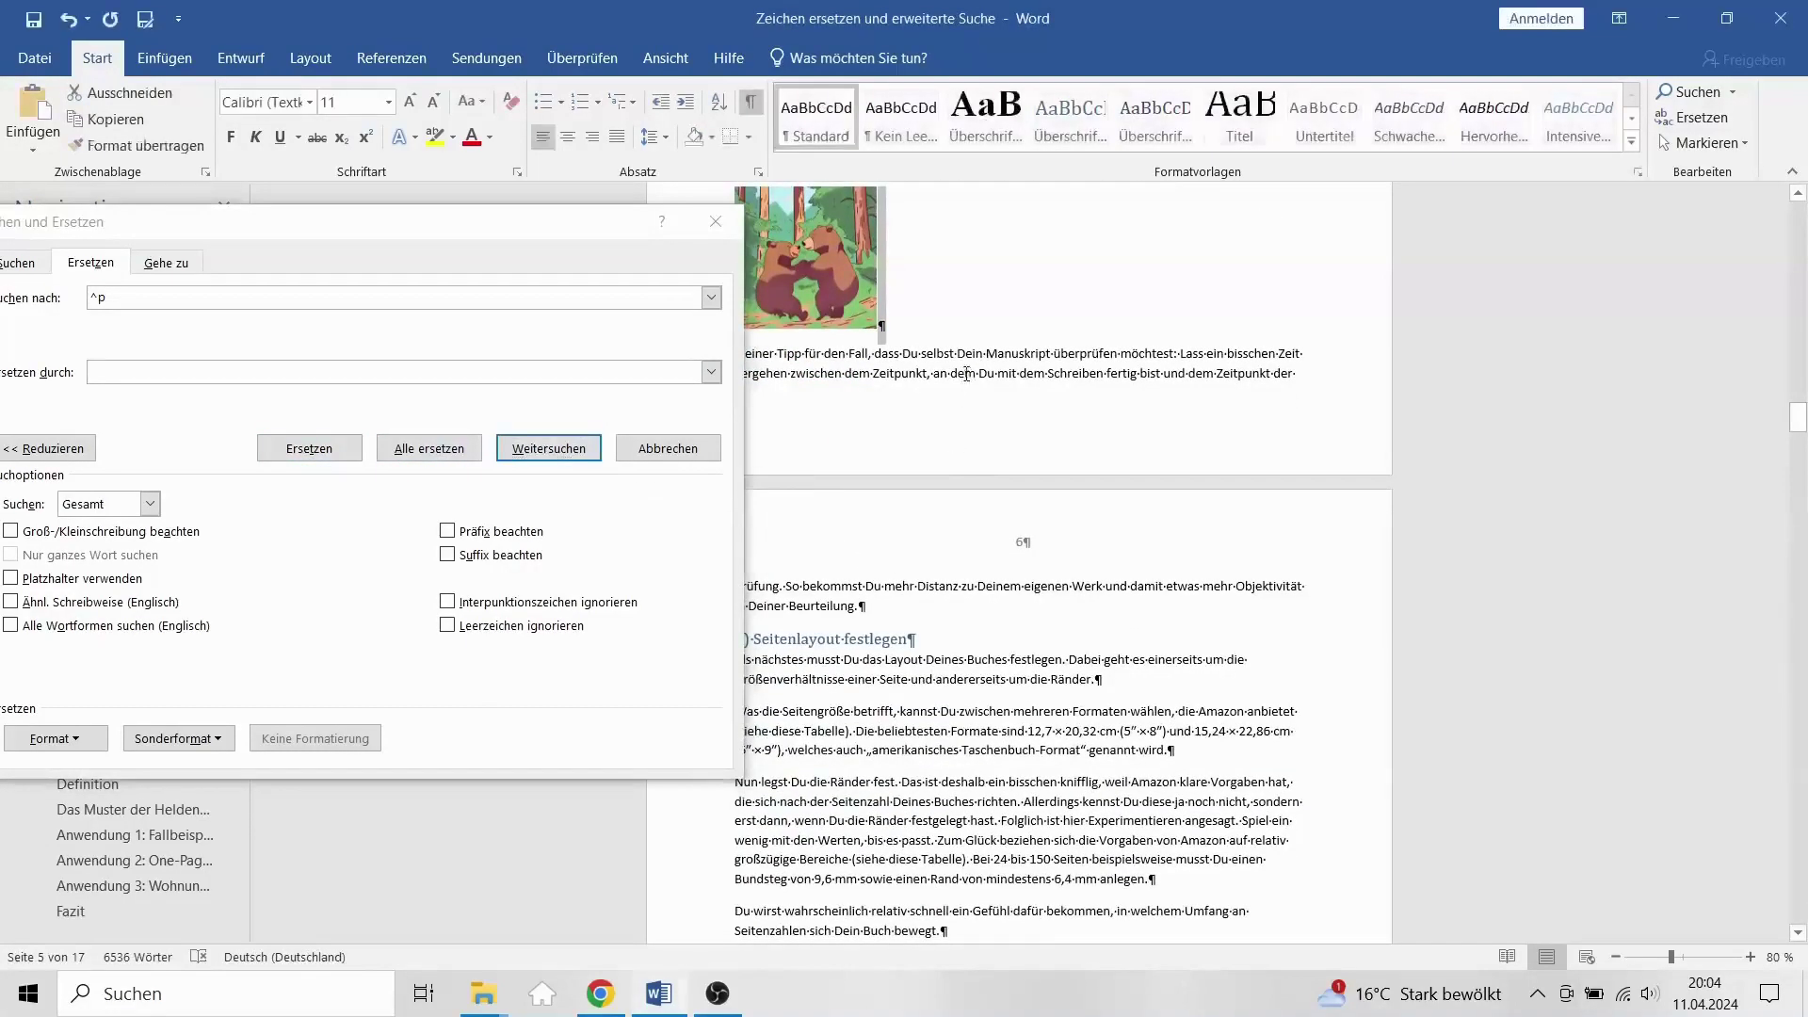
scroll(957, 405, "up", 5)
scroll(950, 381, "up", 3)
scroll(951, 382, "up", 1)
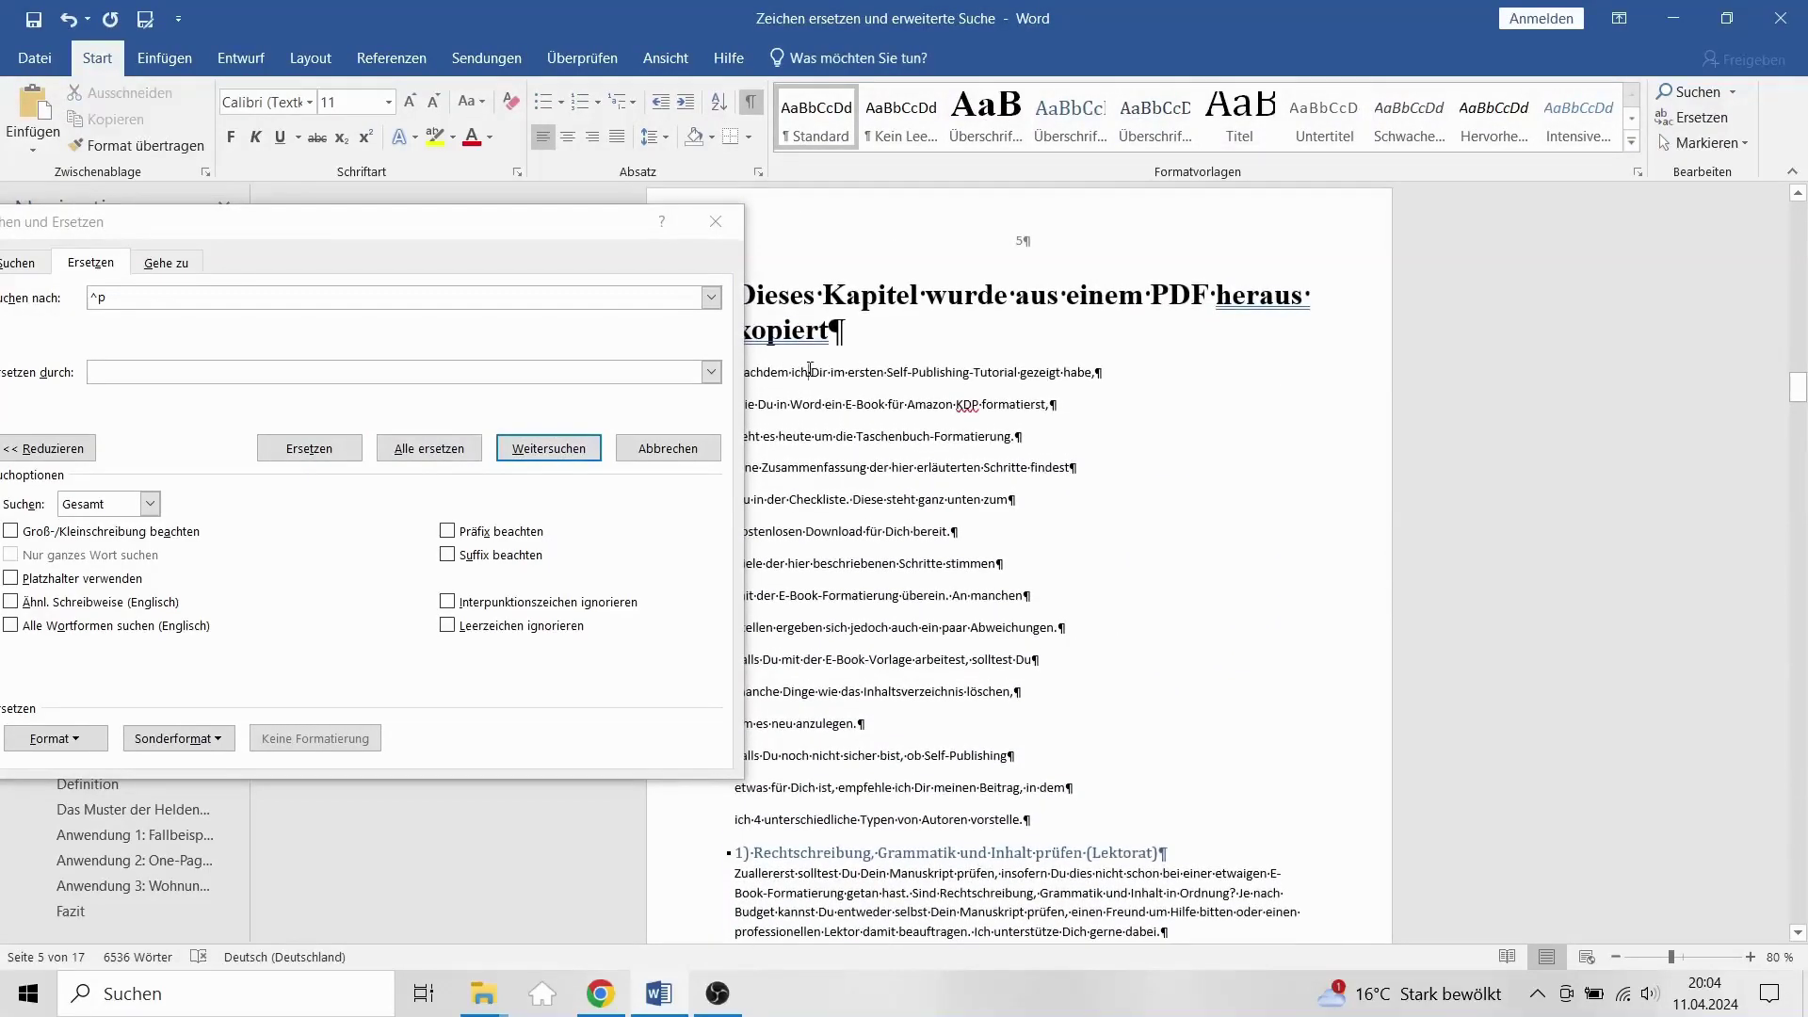
left_click(550, 458)
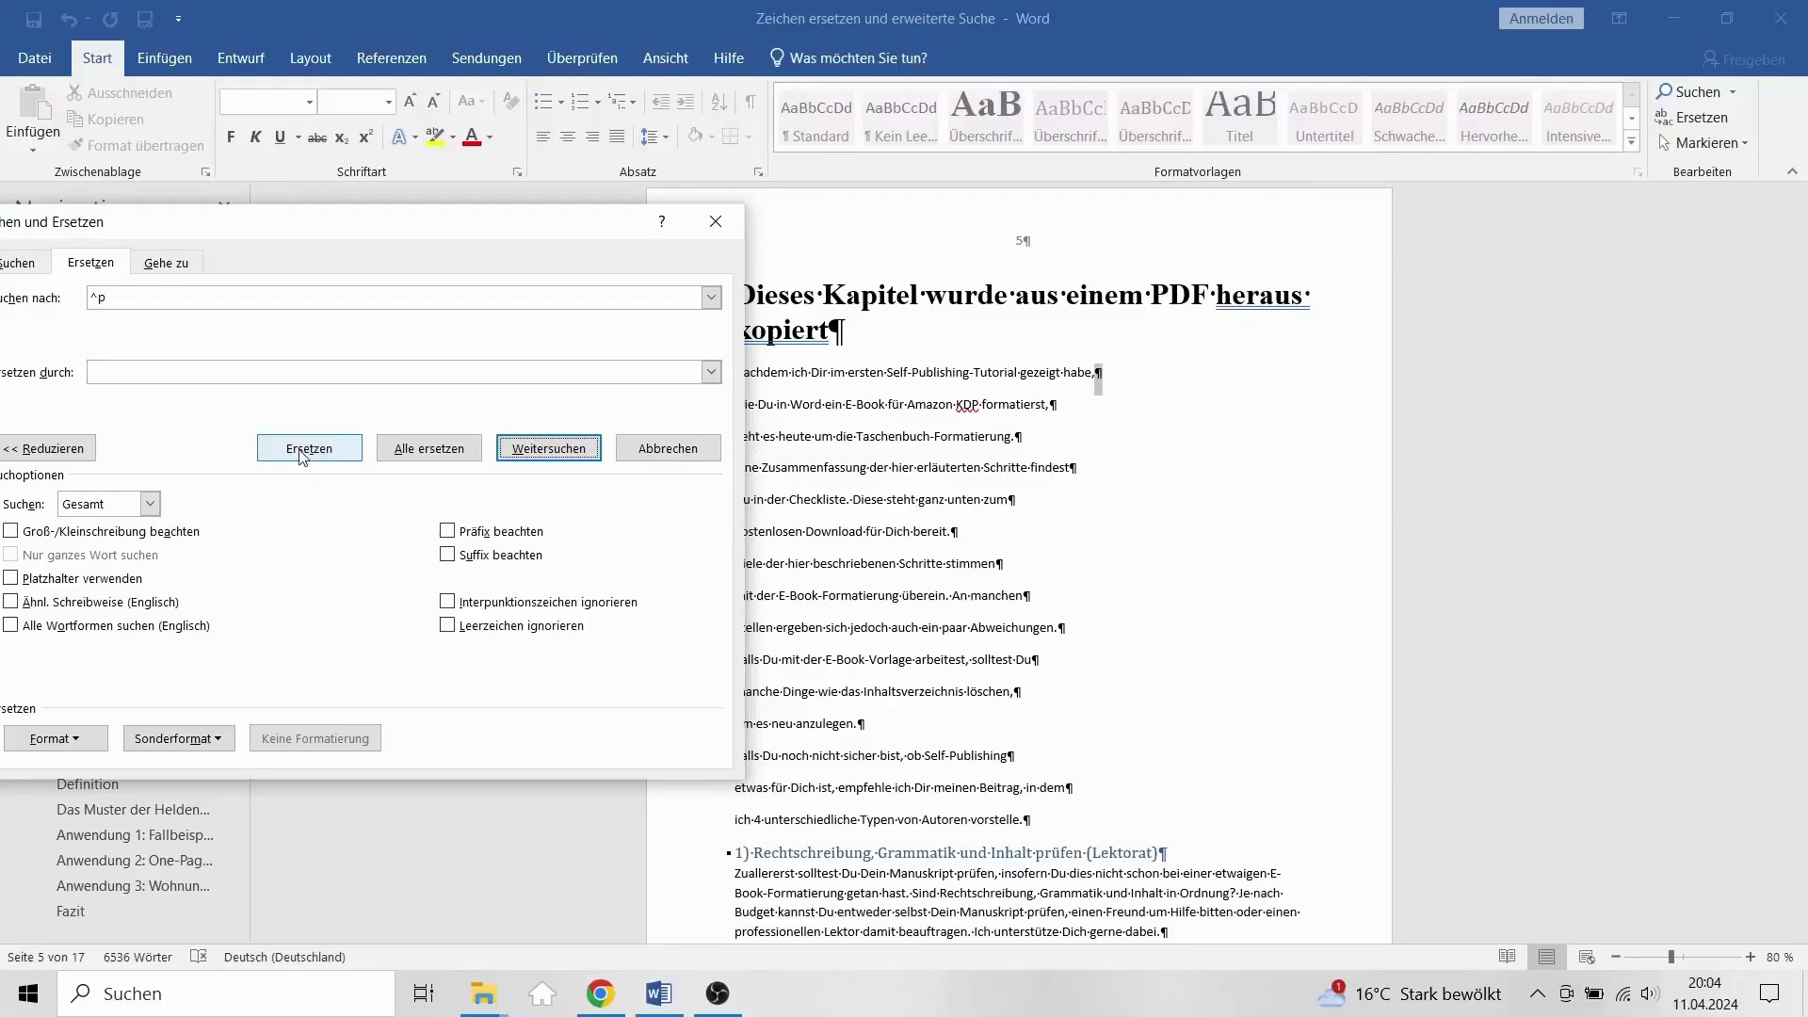
Step: Join the first paragraph's five broken lines, keeping the break after 'bereit.'
left_click(304, 459)
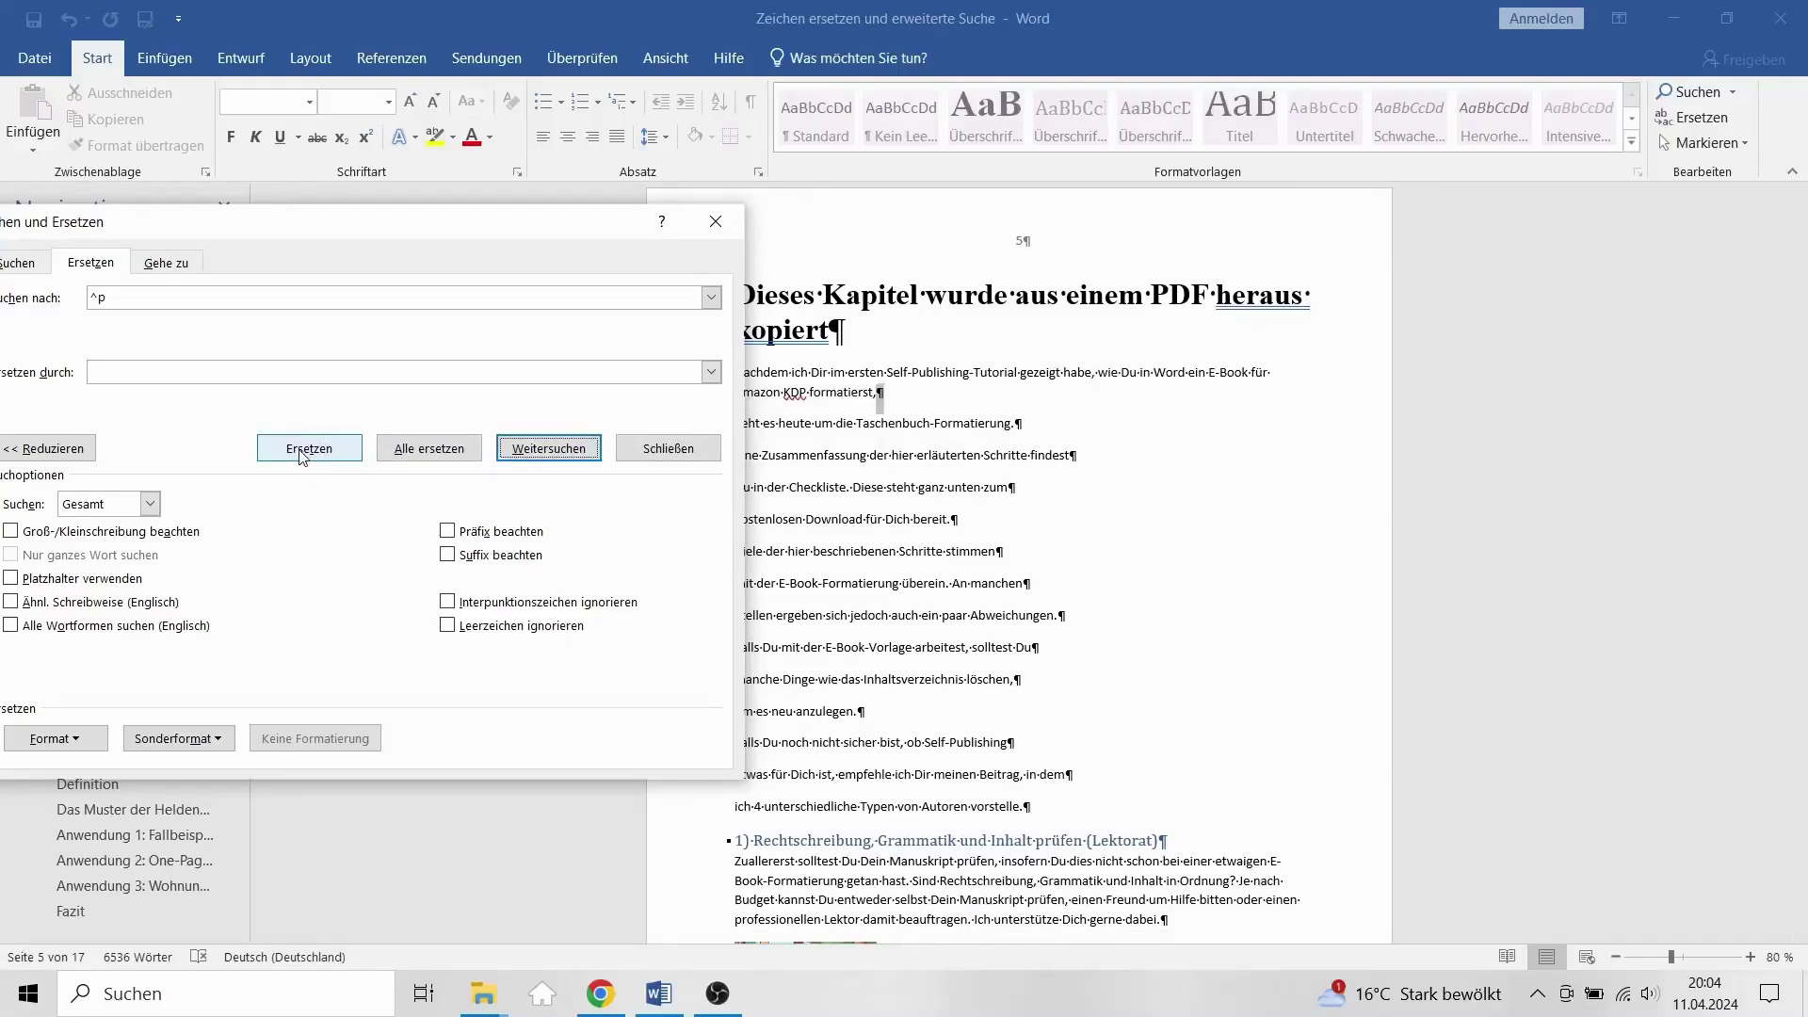
left_click(303, 459)
left_click(304, 458)
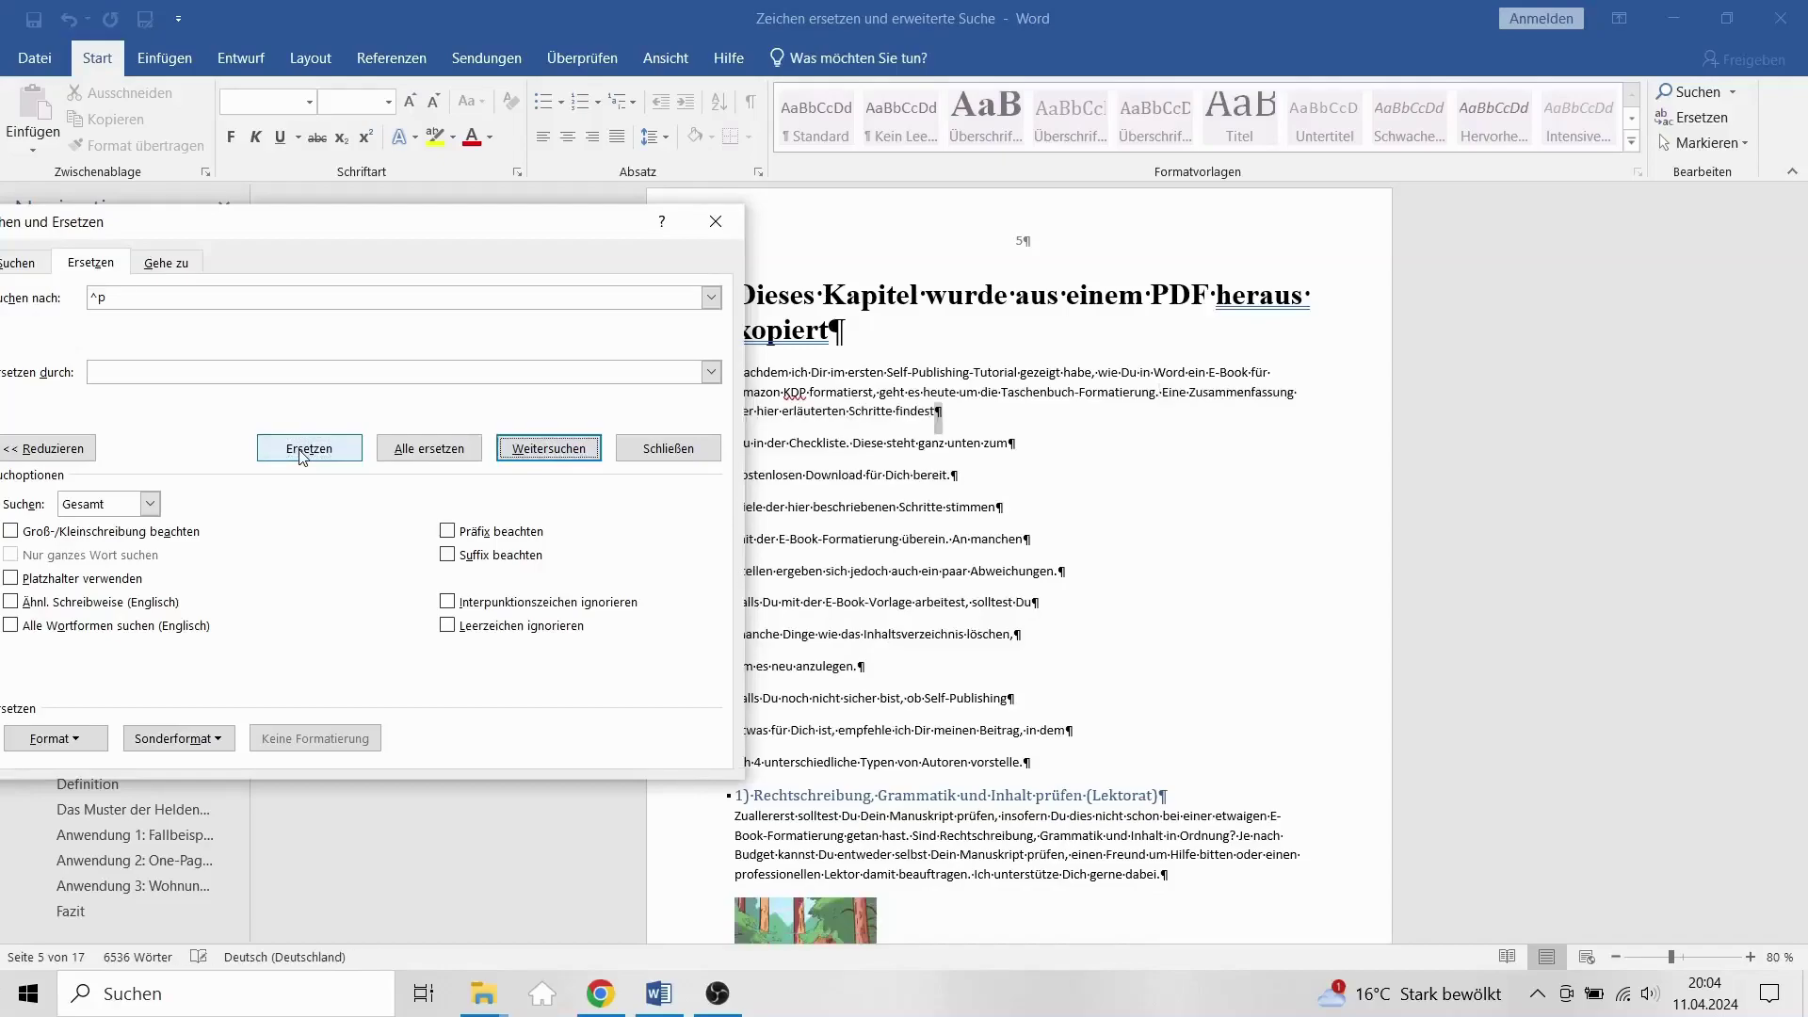
left_click(303, 459)
left_click(303, 459)
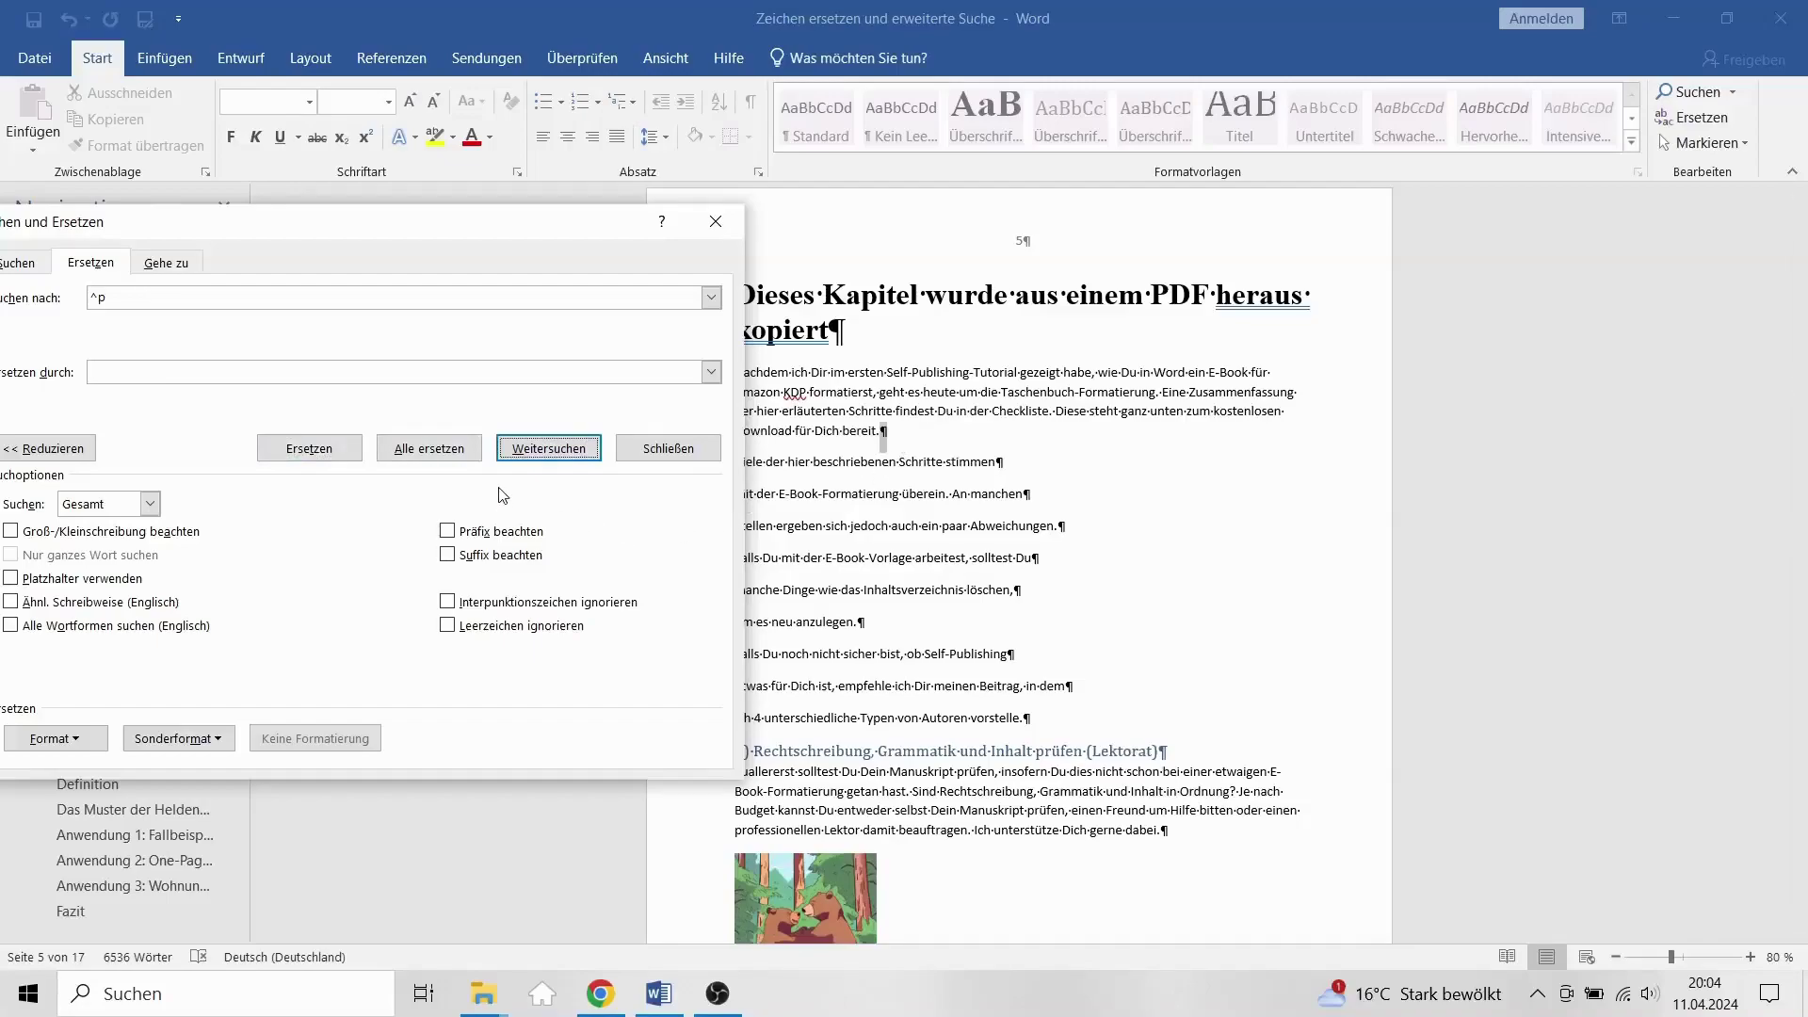
left_click(546, 450)
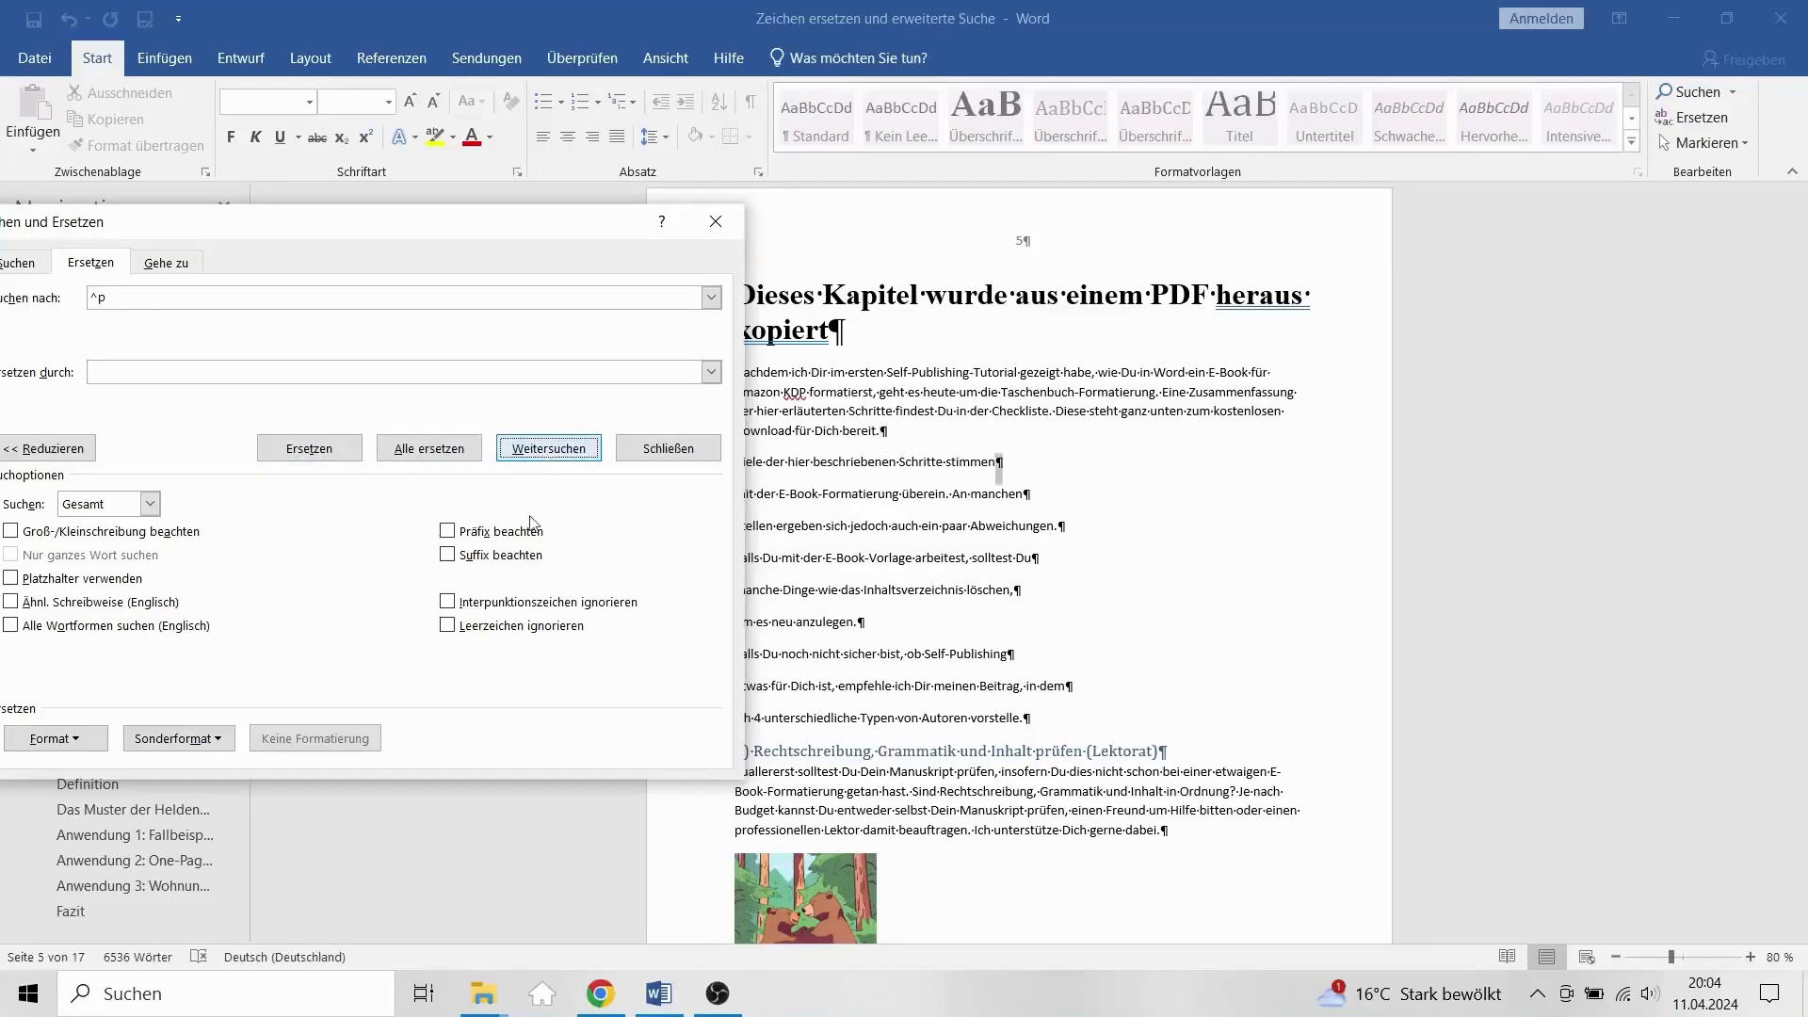
Step: Join the second paragraph's five broken lines, keeping the break after 'anzulegen.'
left_click(292, 450)
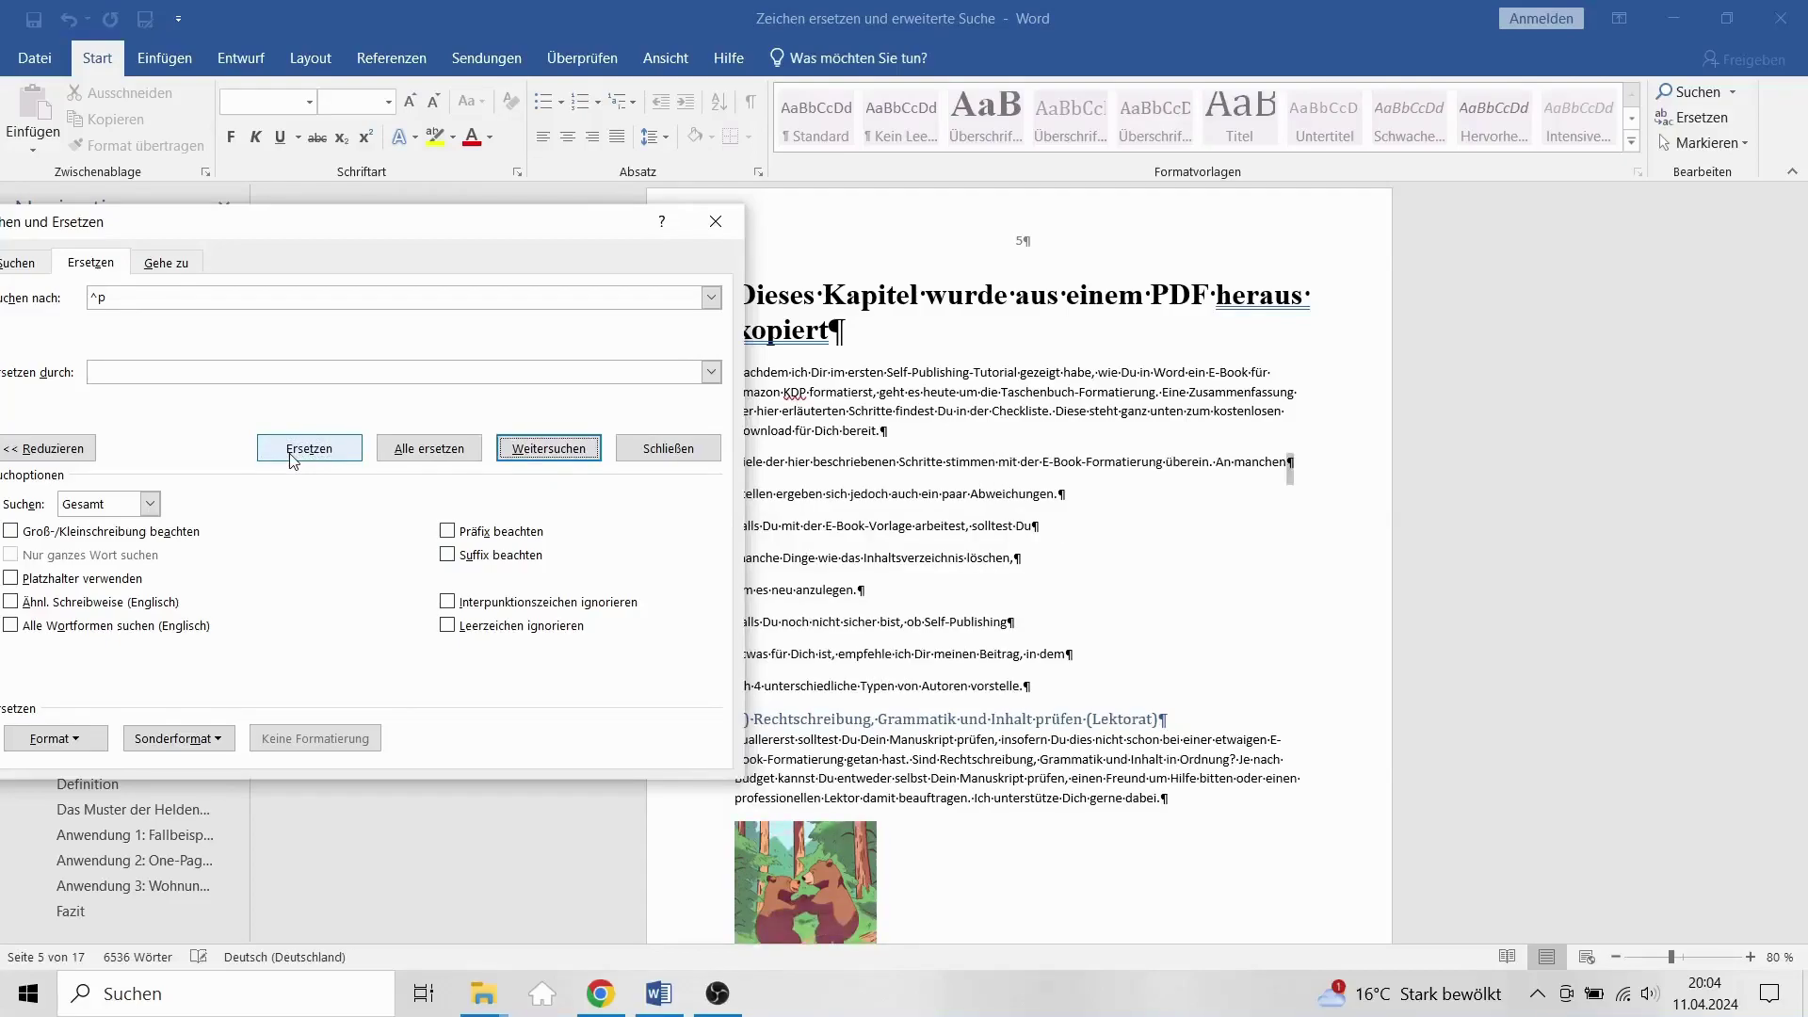
left_click(292, 450)
left_click(292, 450)
left_click(292, 450)
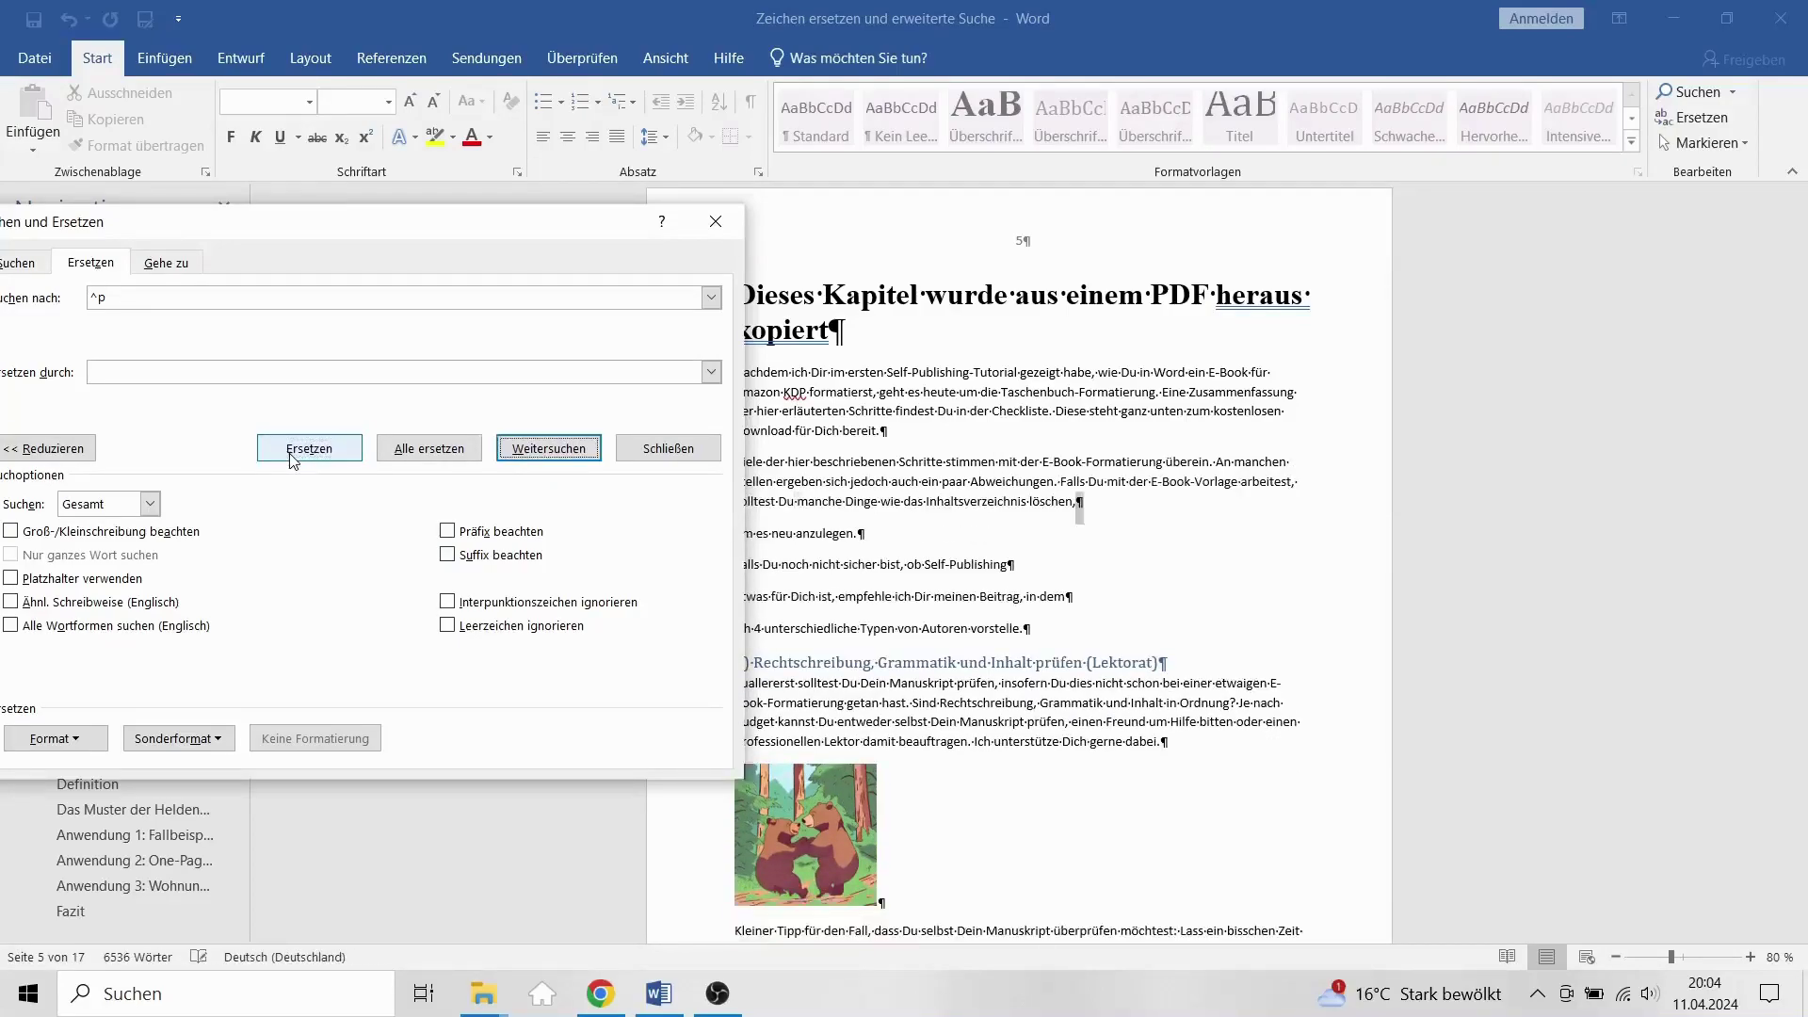
left_click(292, 450)
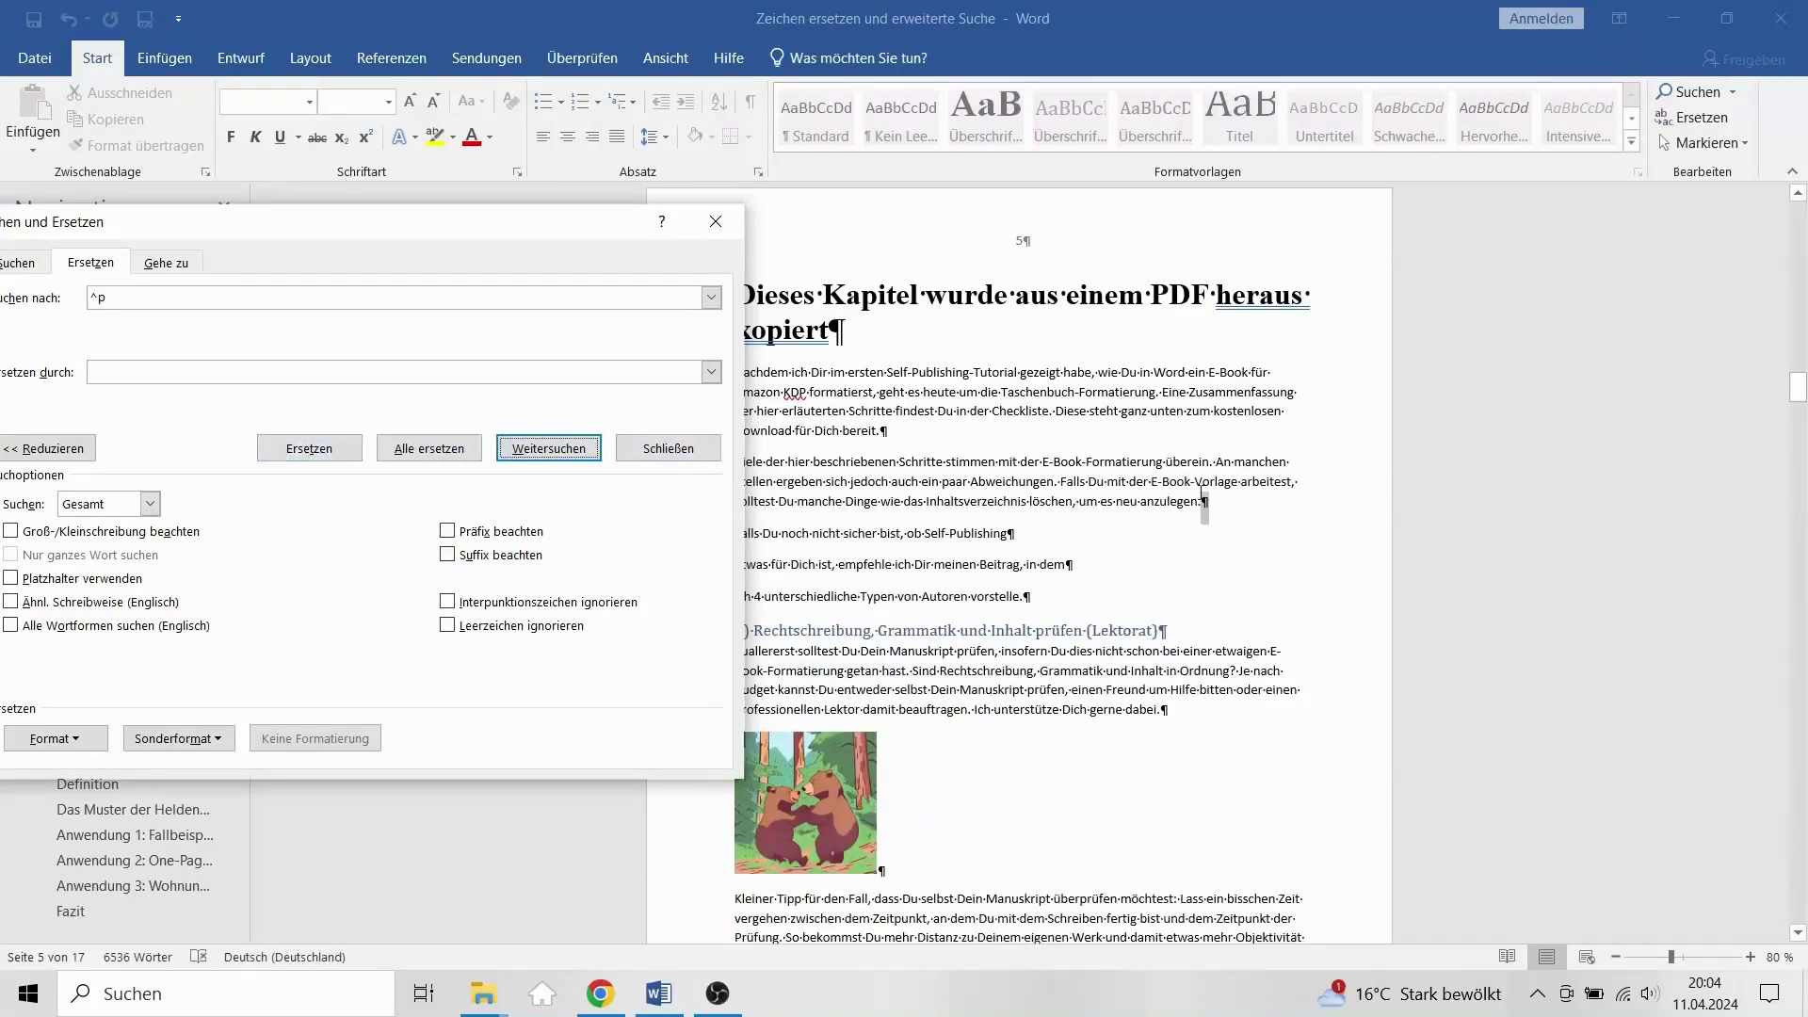
left_click(551, 450)
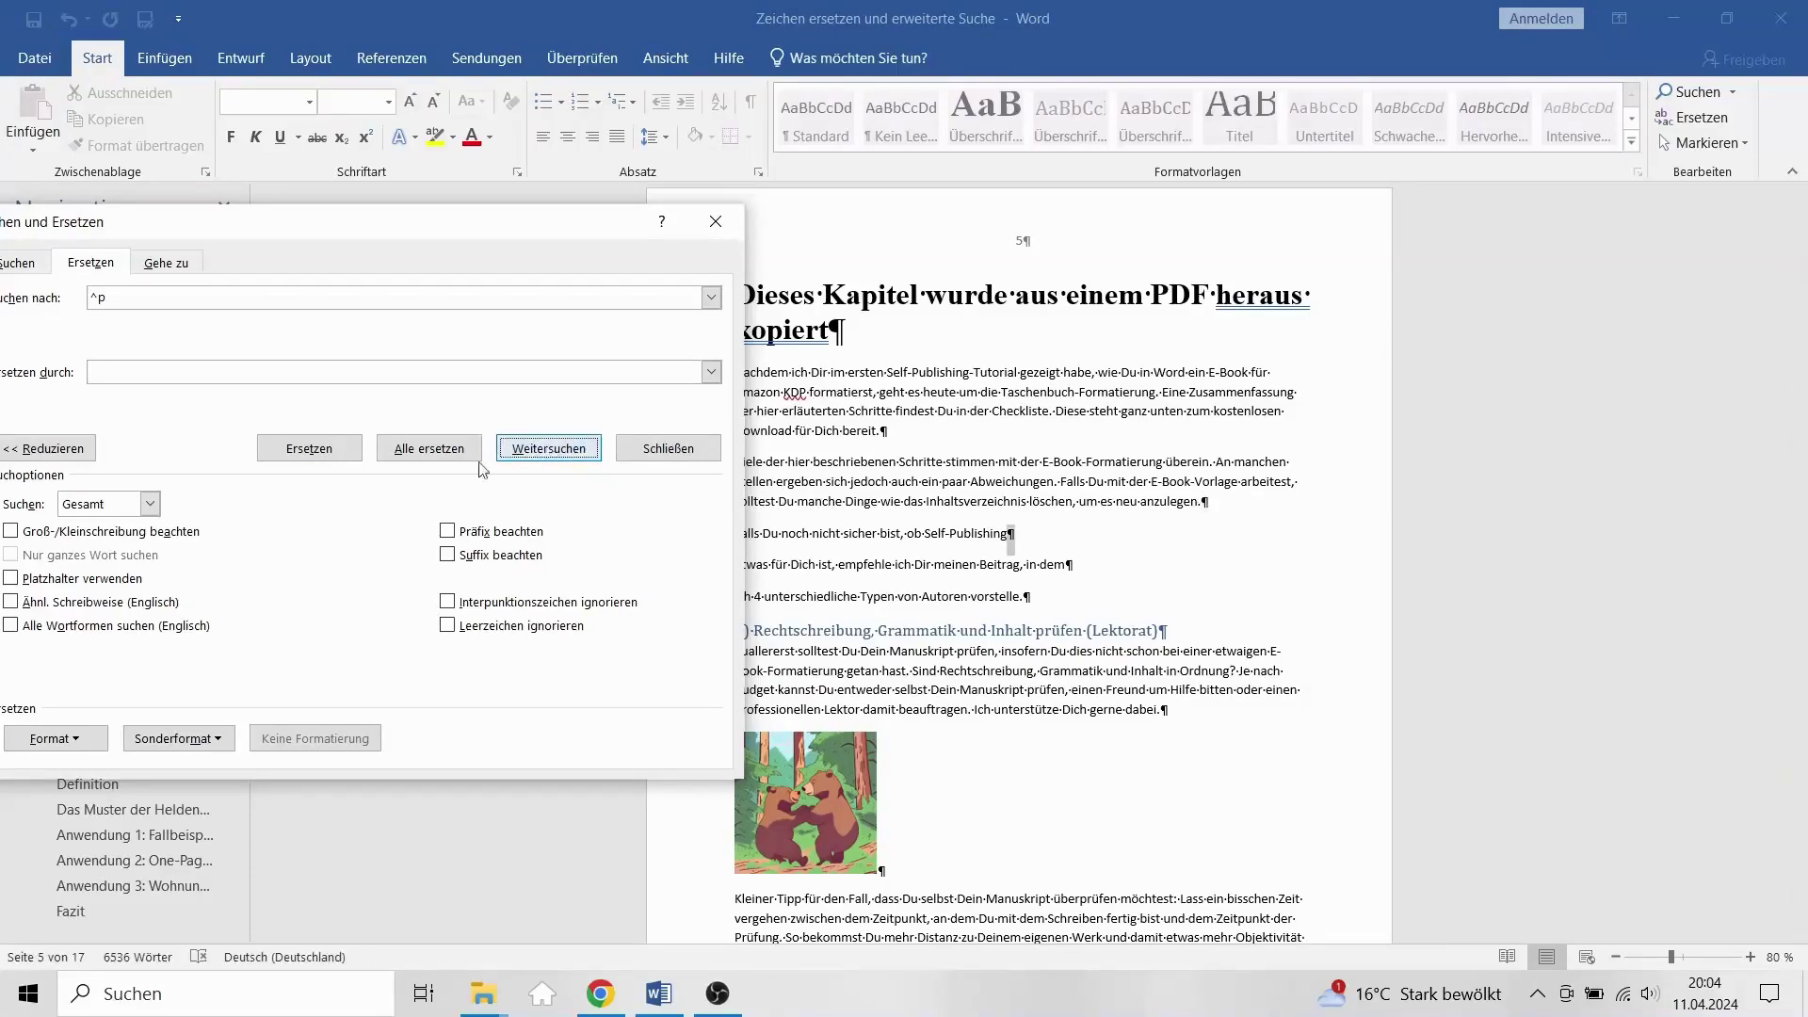
Step: Join the lines after 'Self-Publishing' and 'in dem', then close the replace window
left_click(317, 451)
left_click(317, 450)
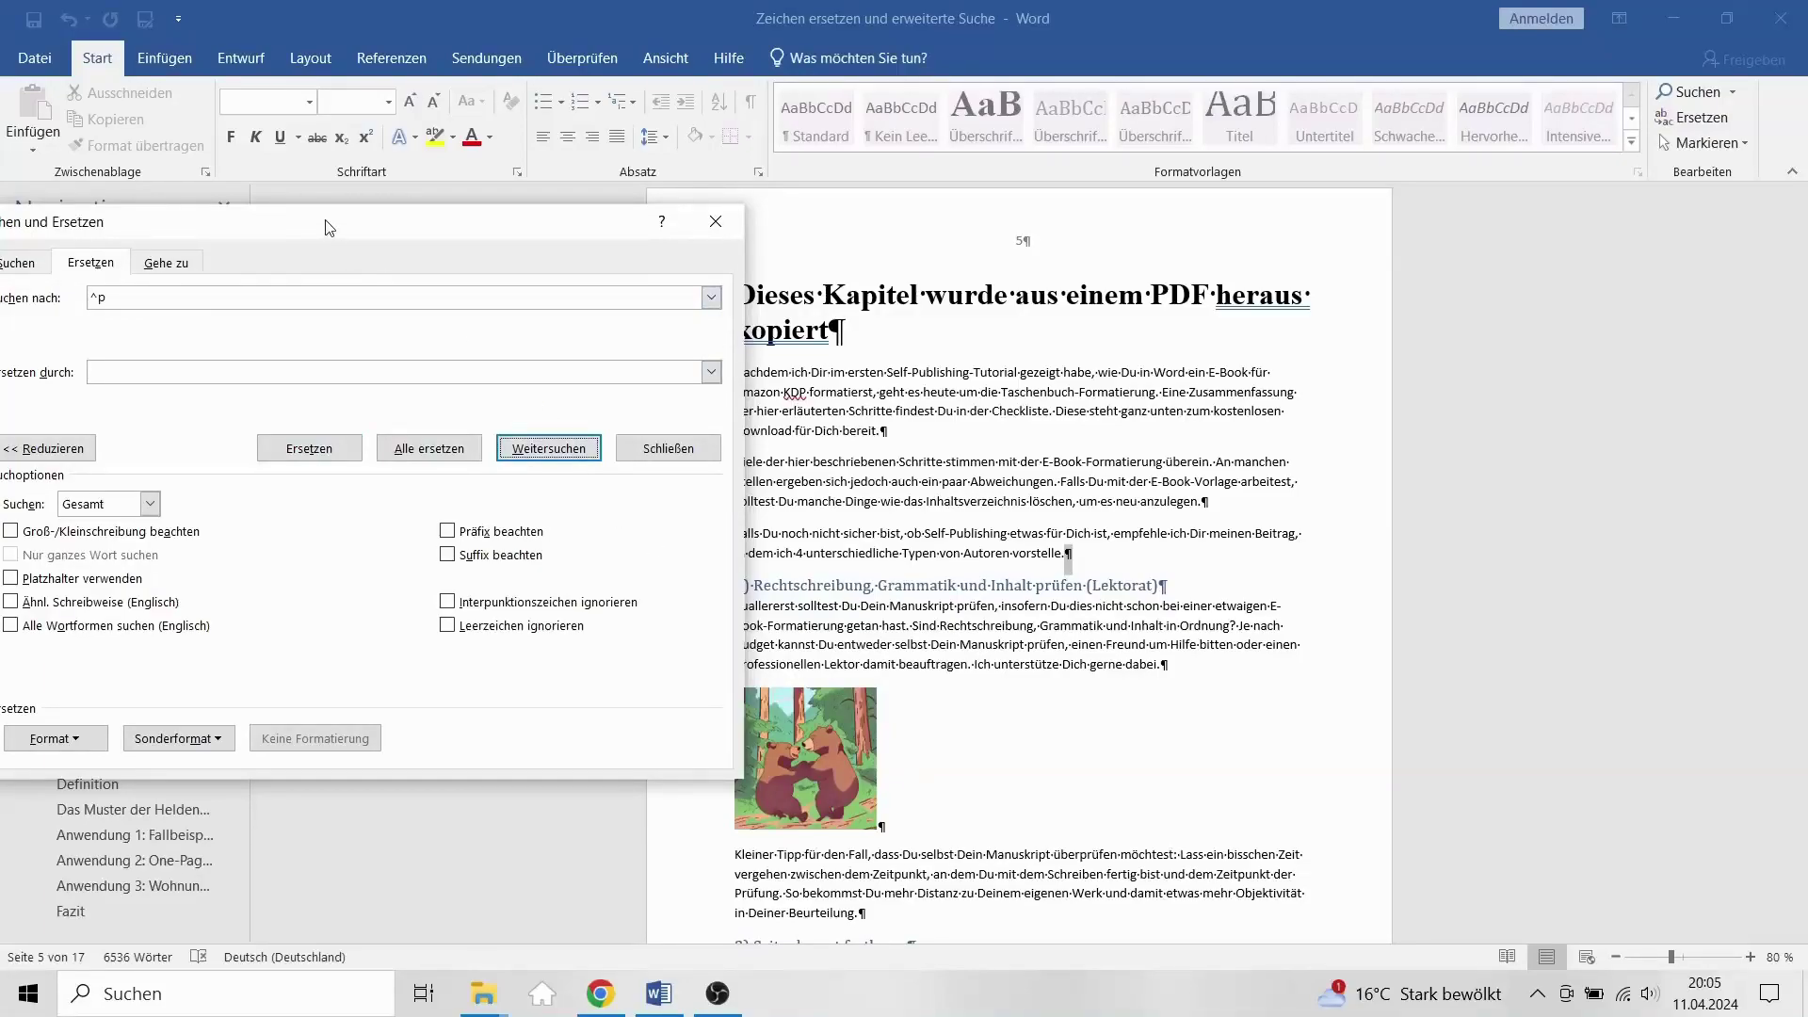
left_click_drag(329, 227, 402, 302)
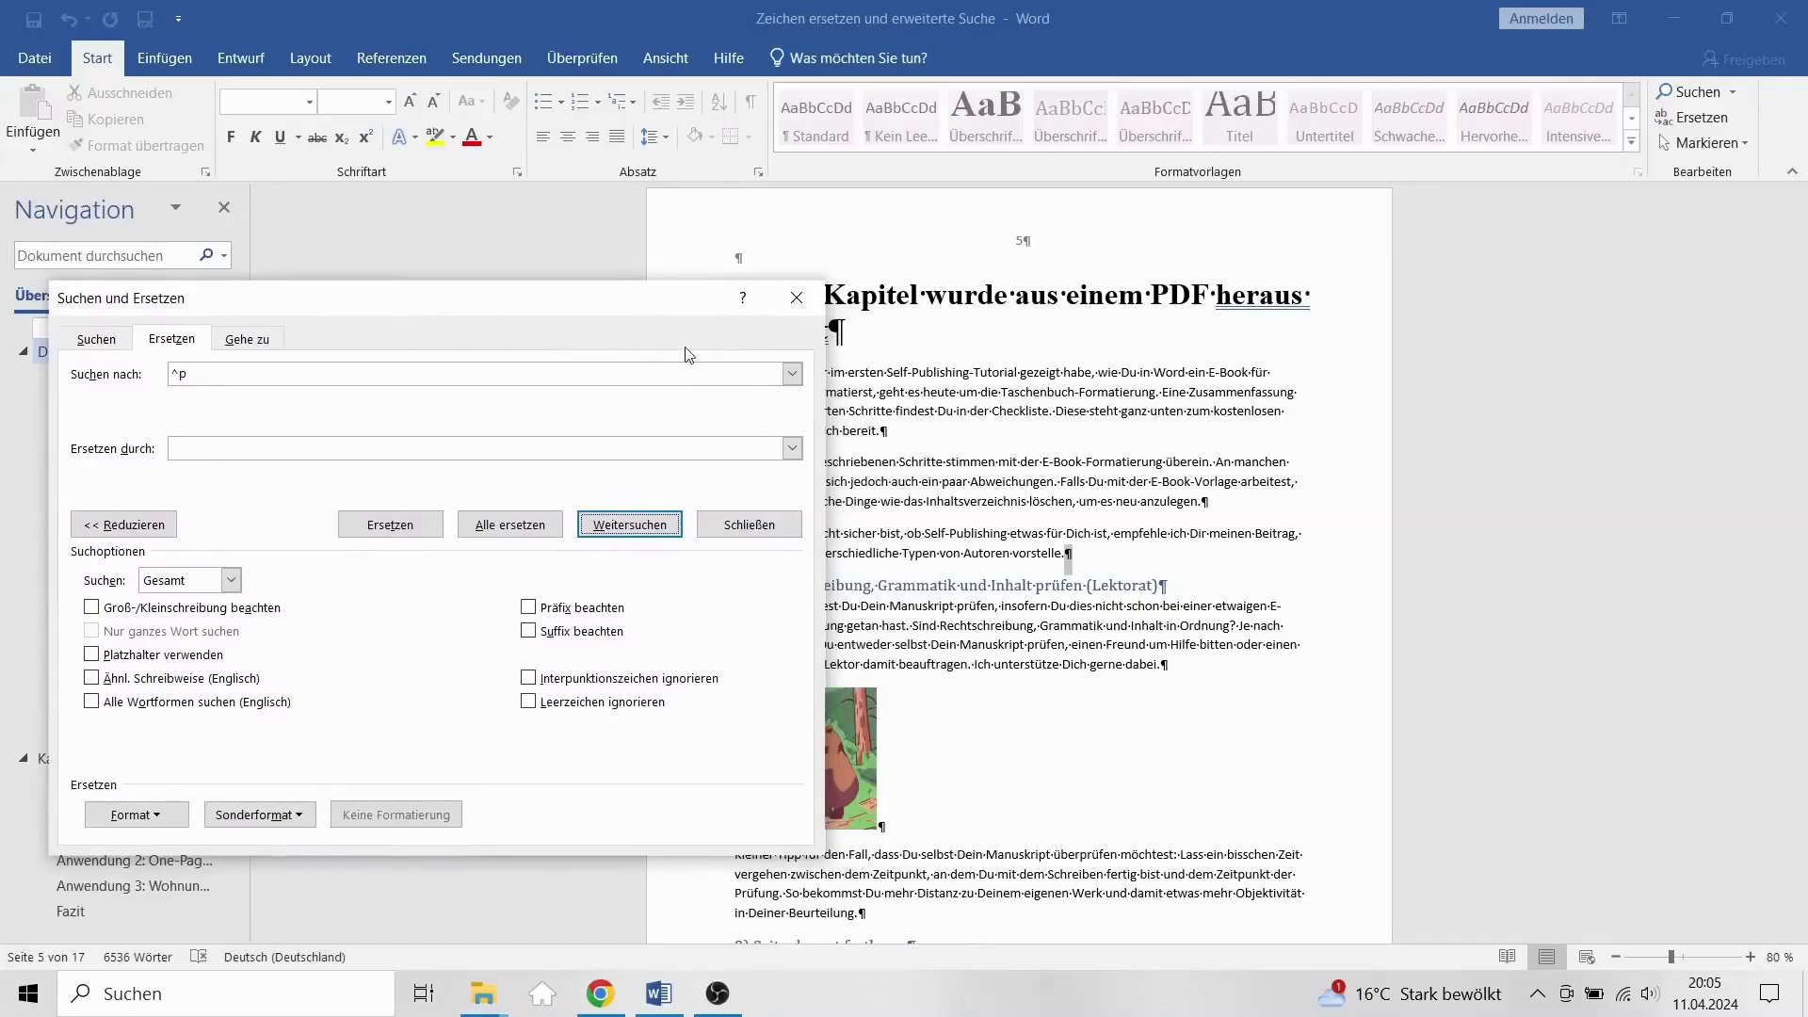
left_click(797, 298)
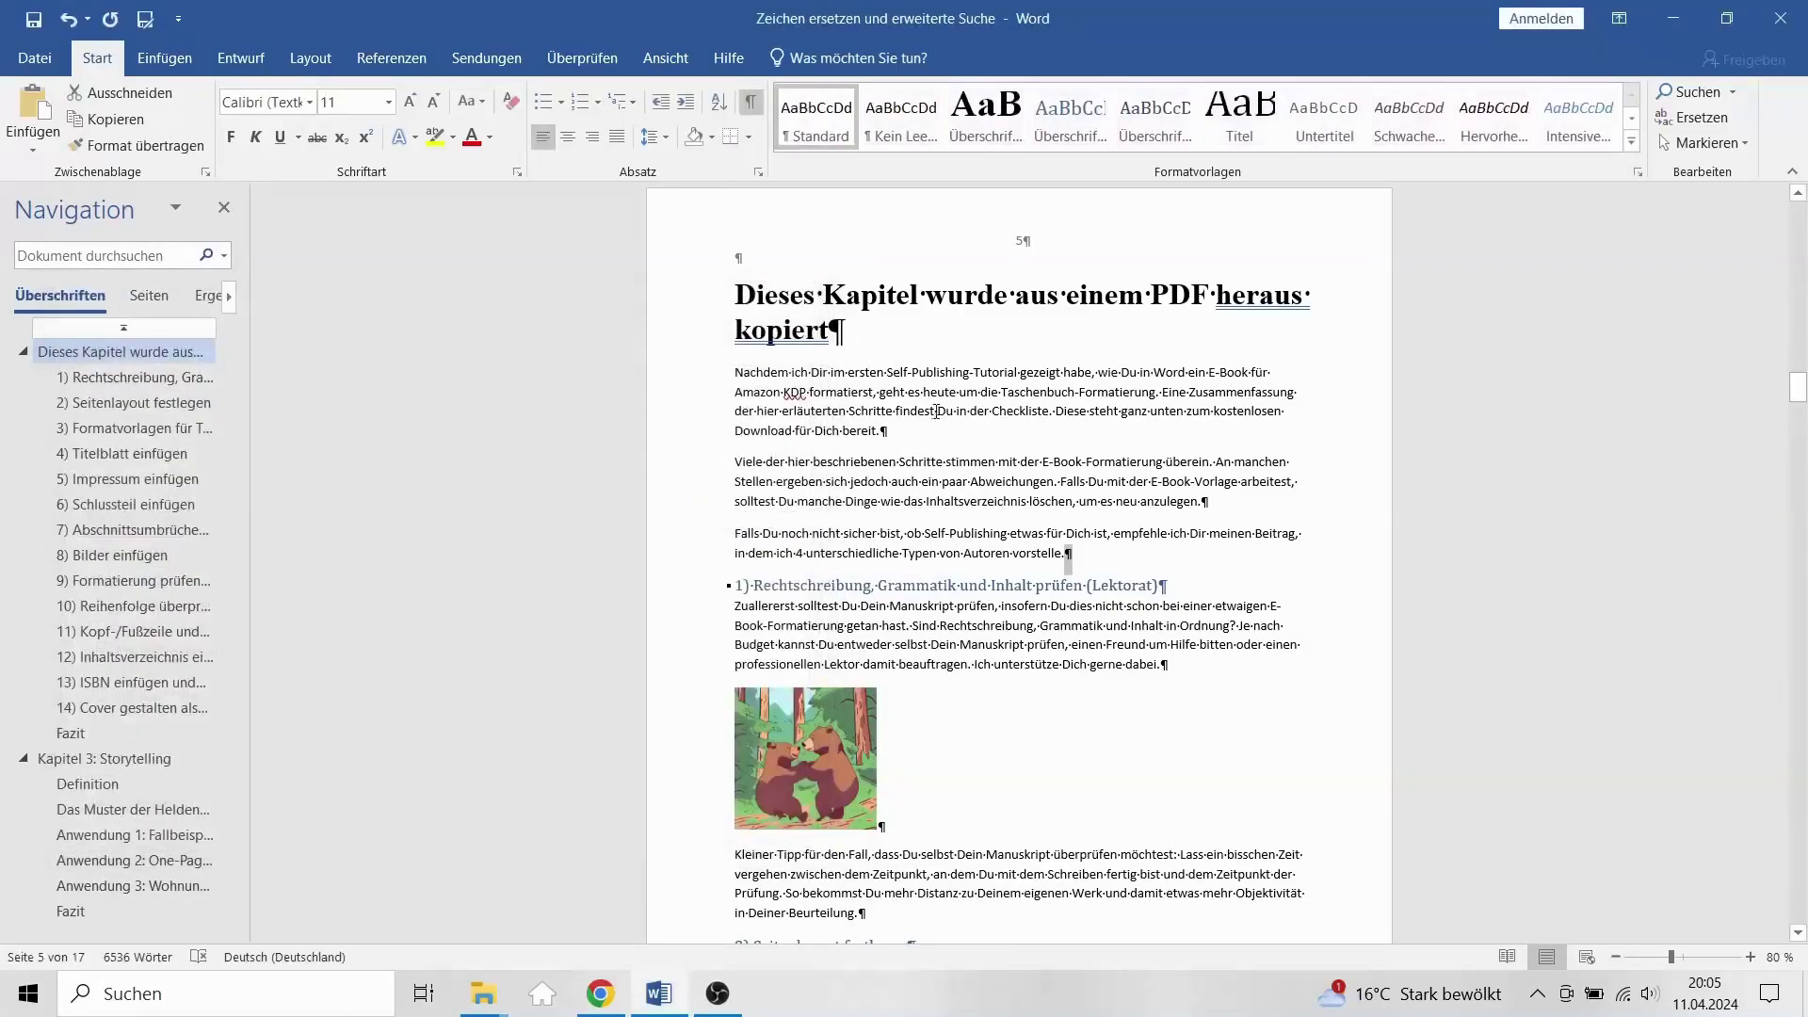
left_click(925, 405)
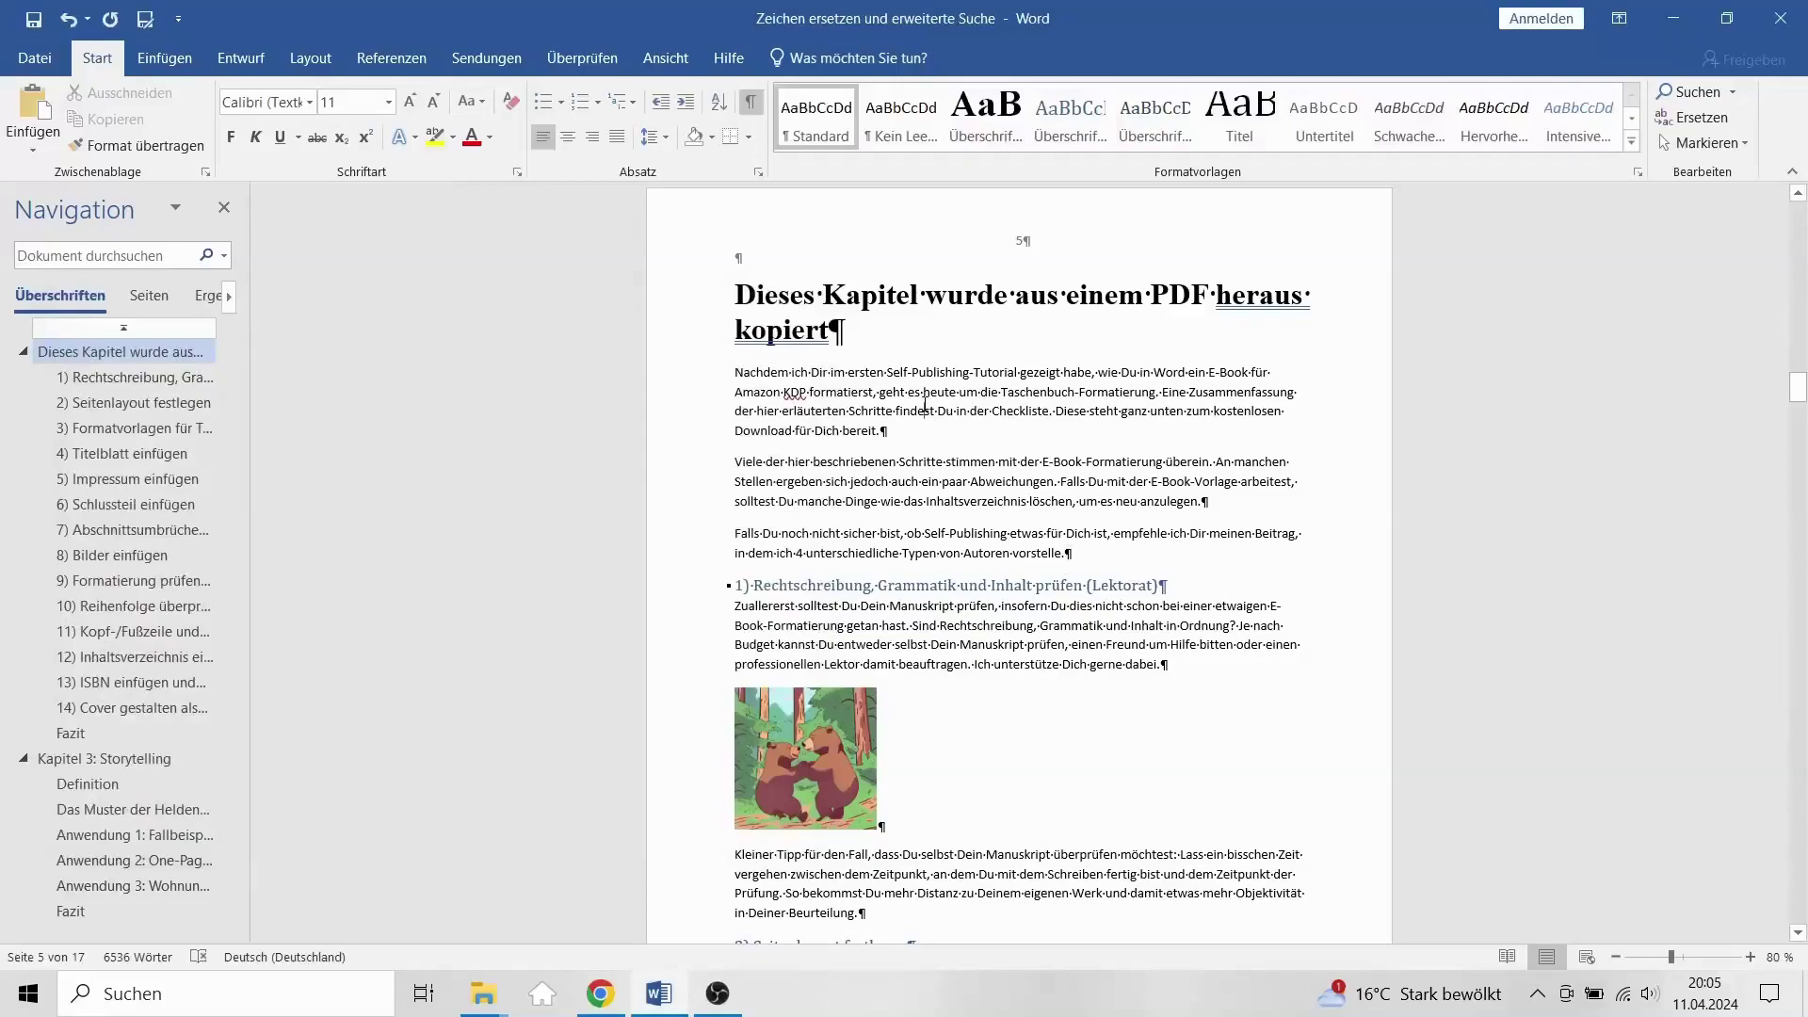